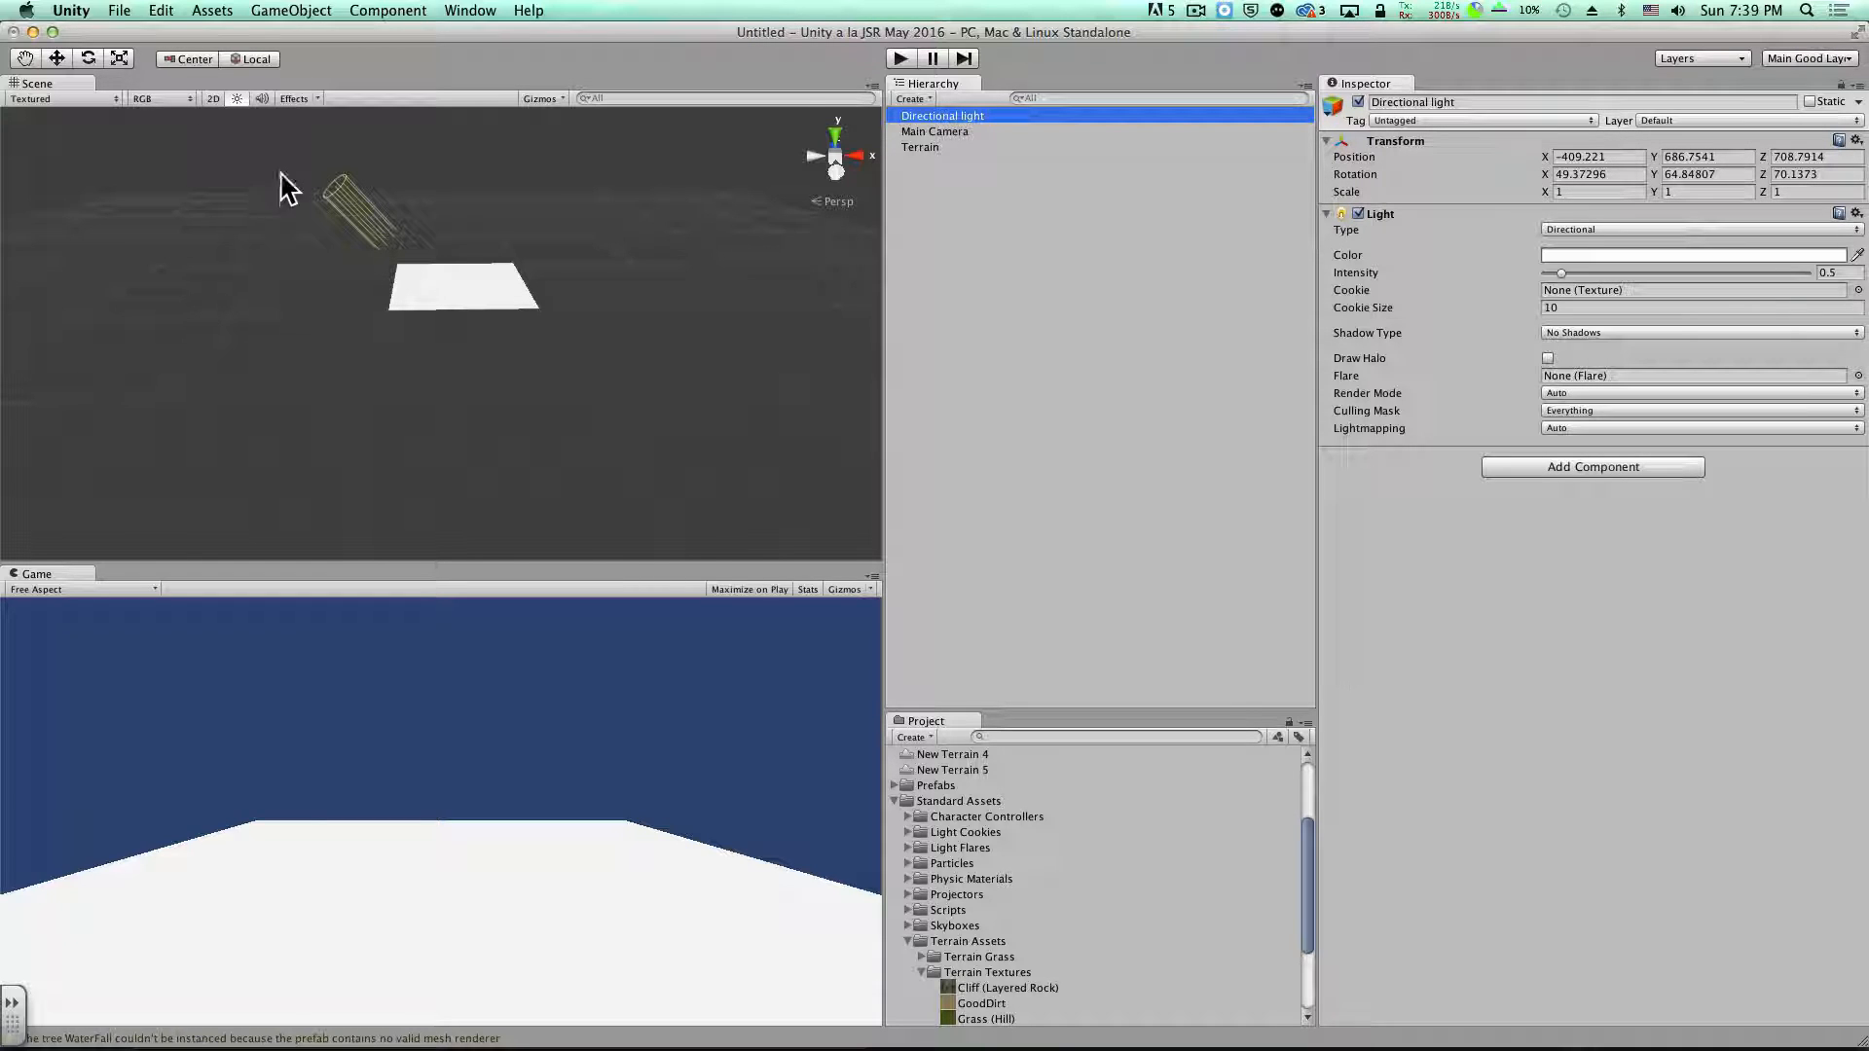
Set the scene's skybox material in the render settings to Sunny2 Skybox after trying the other Sunny skyboxes
left_click(161, 12)
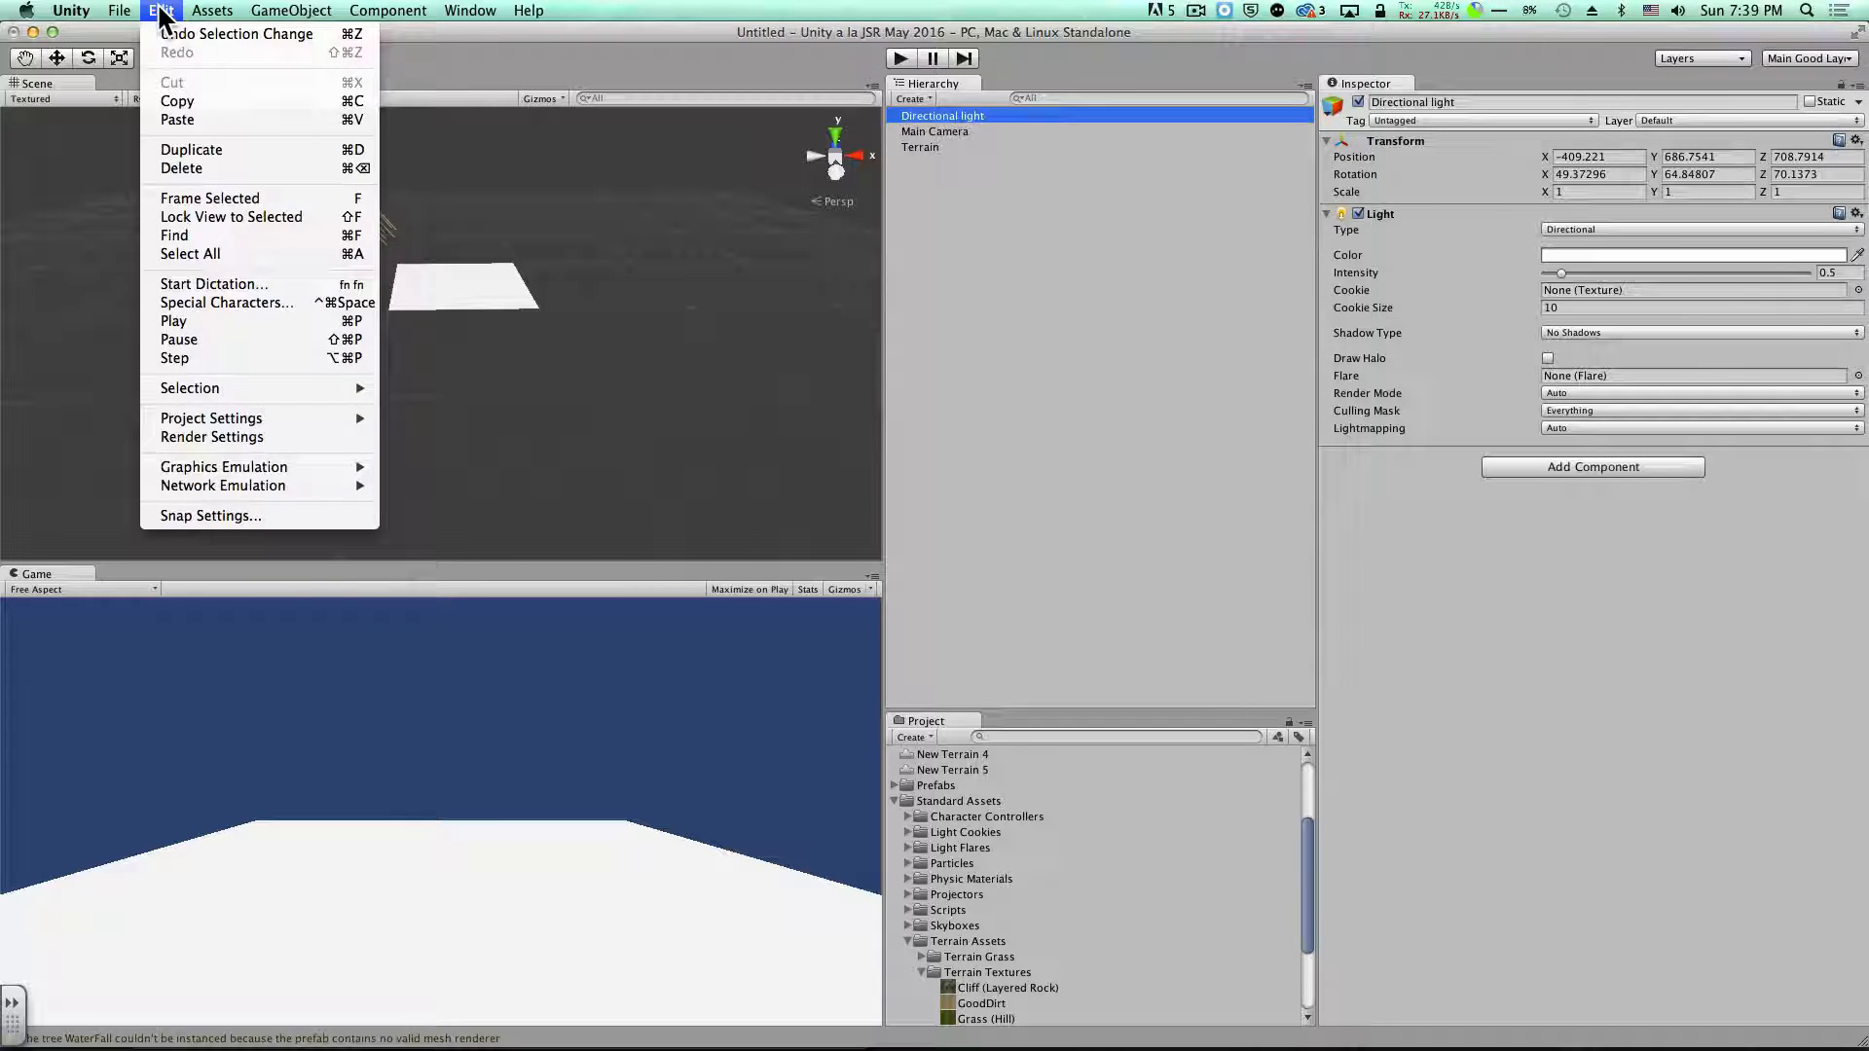
left_click(189, 438)
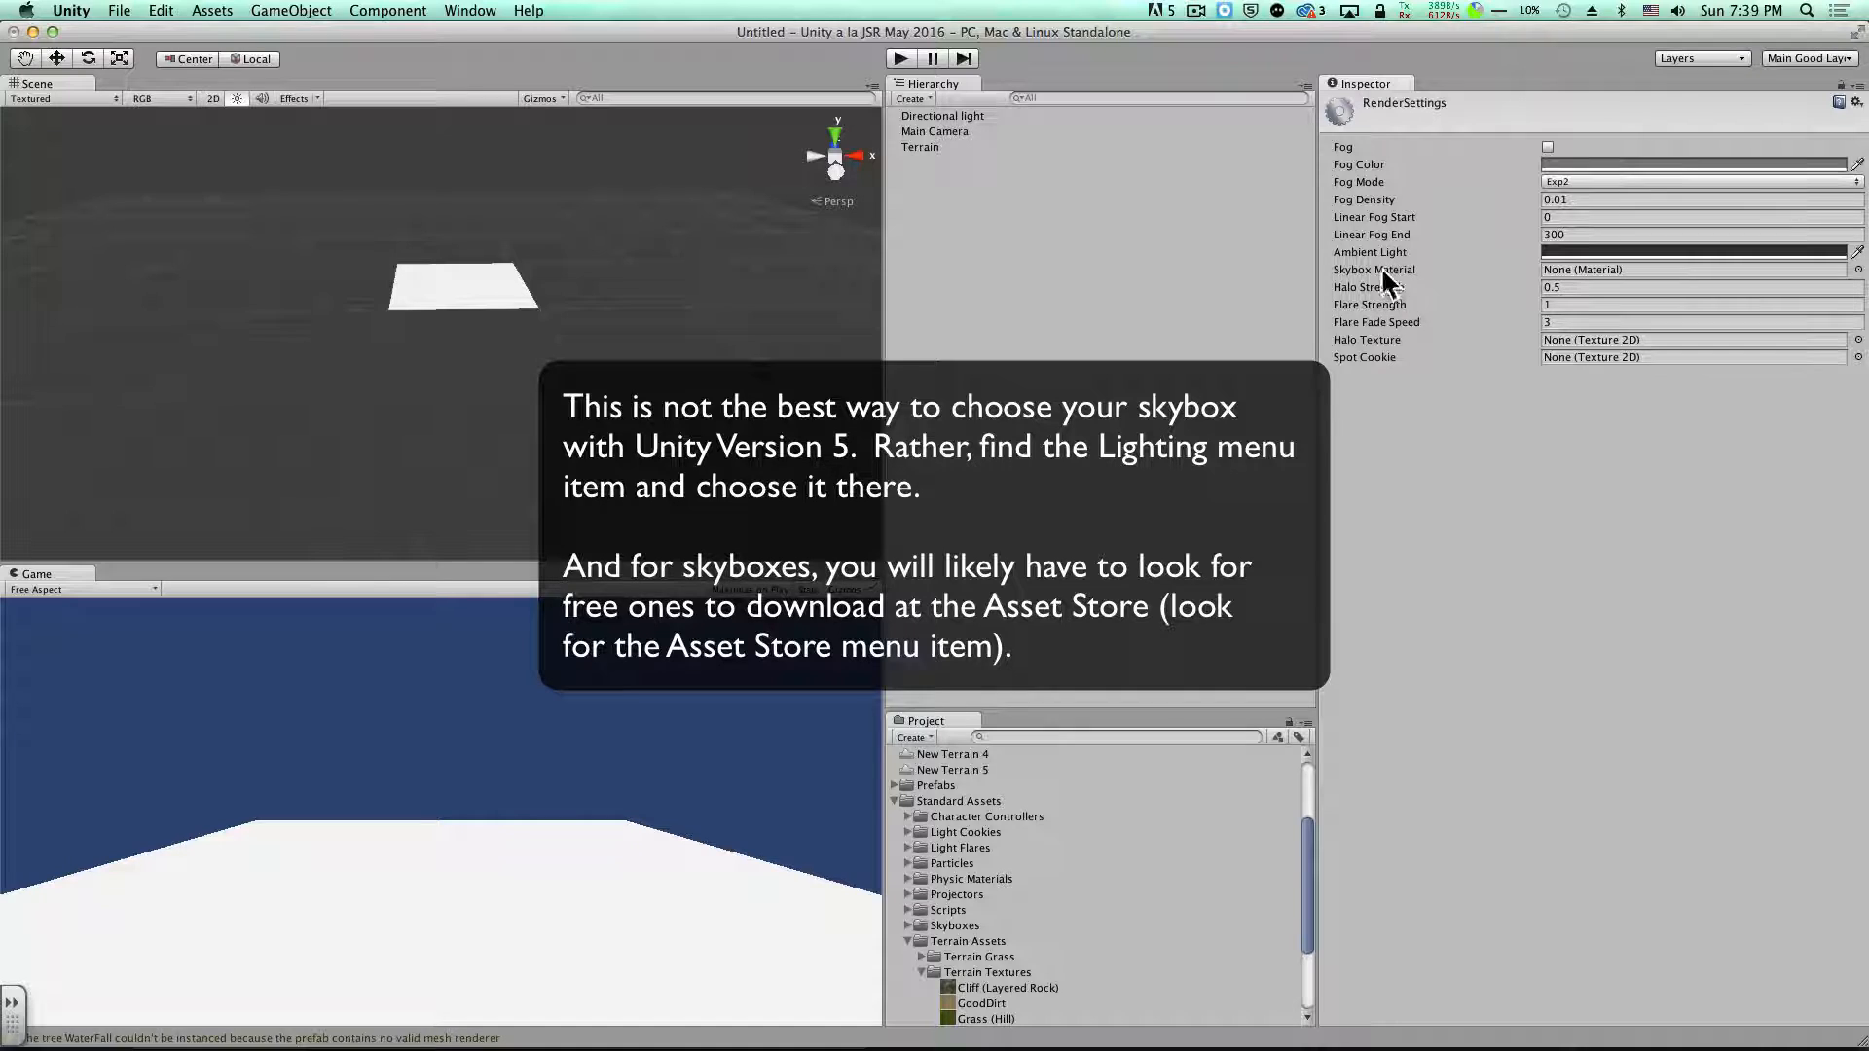
left_click(1858, 270)
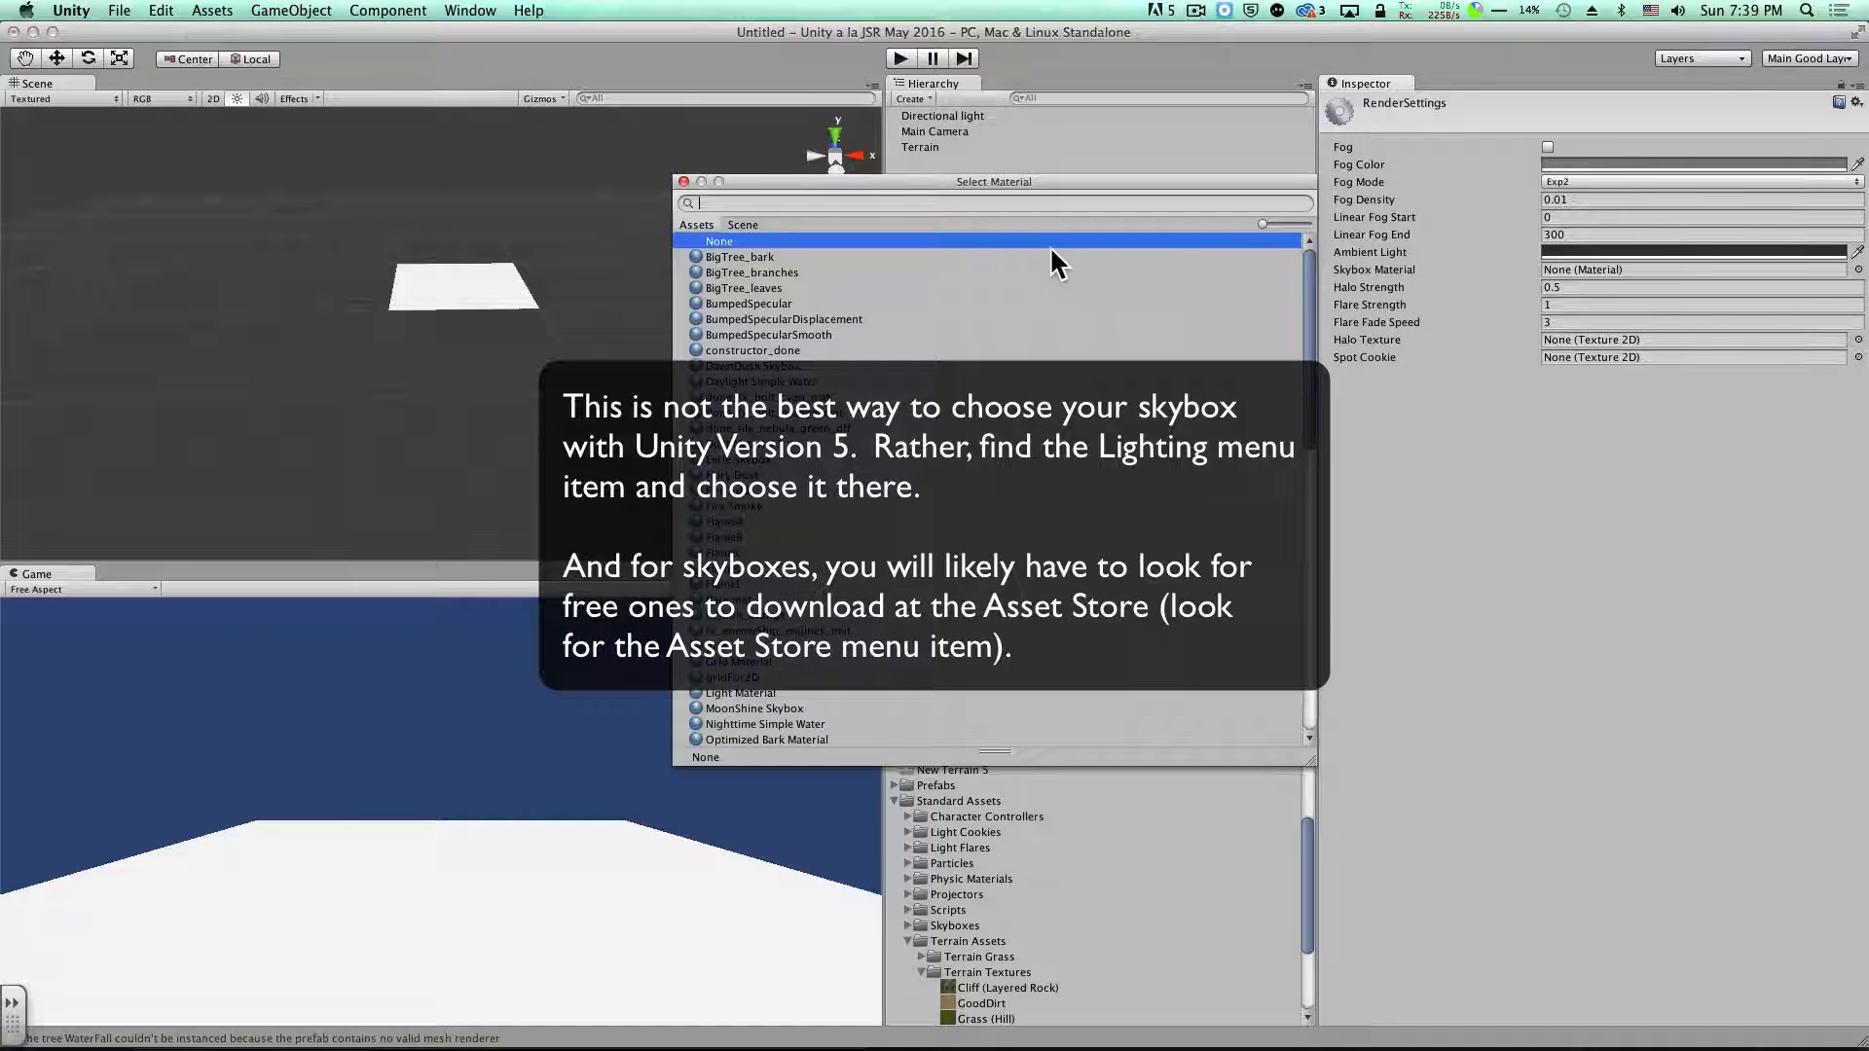
type("sun")
left_click(789, 256)
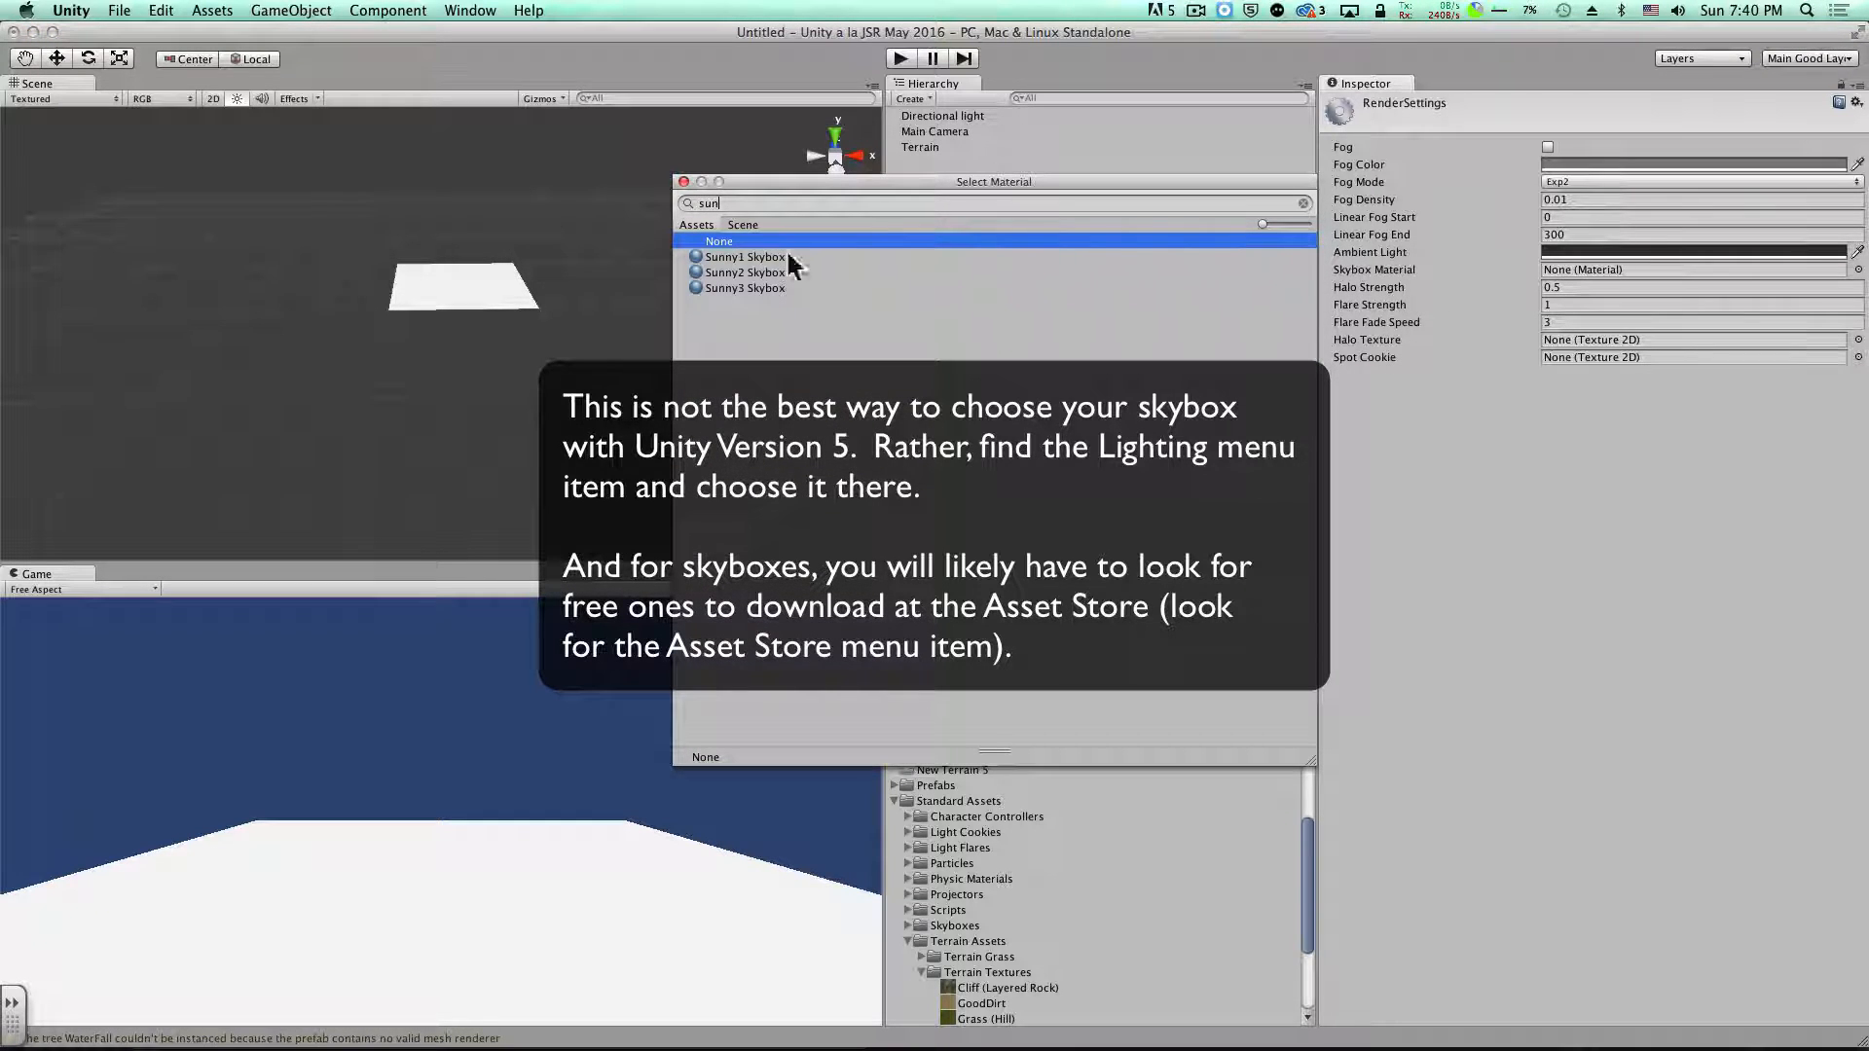
left_click(750, 271)
left_click(756, 286)
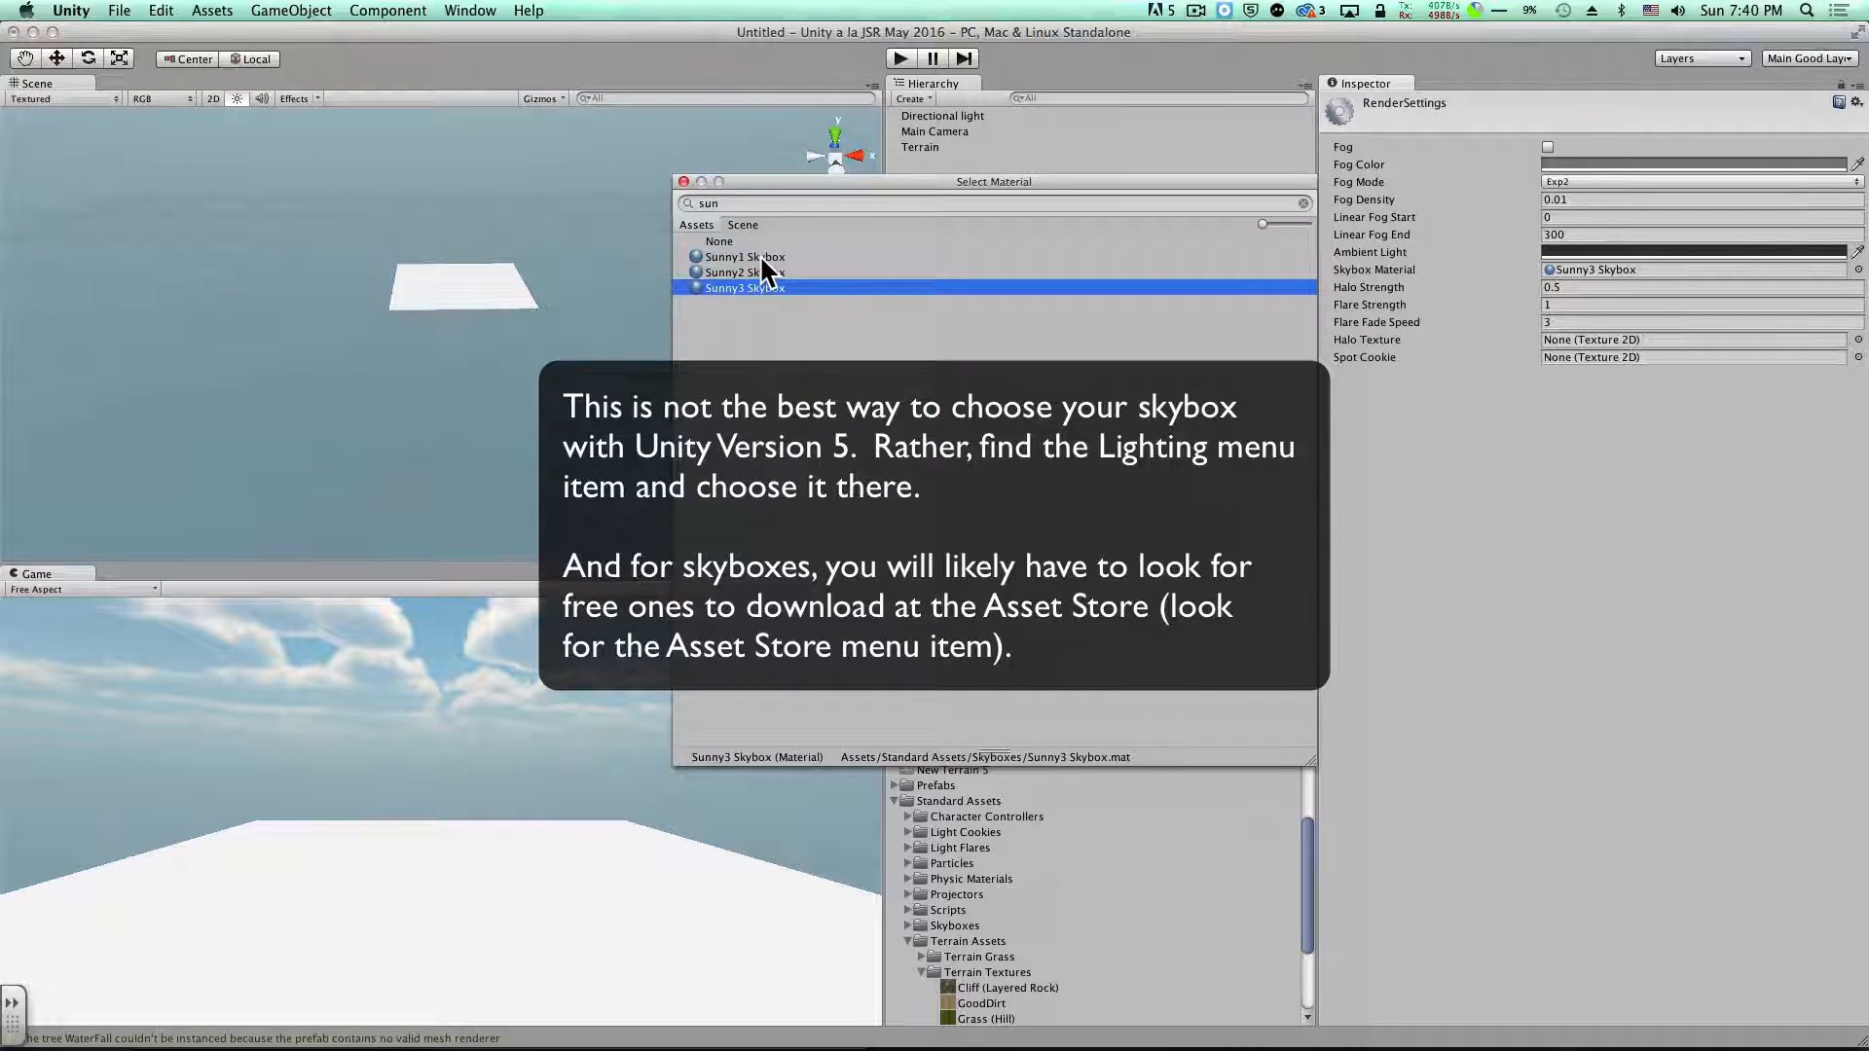
left_click(762, 258)
left_click(751, 282)
left_click(747, 272)
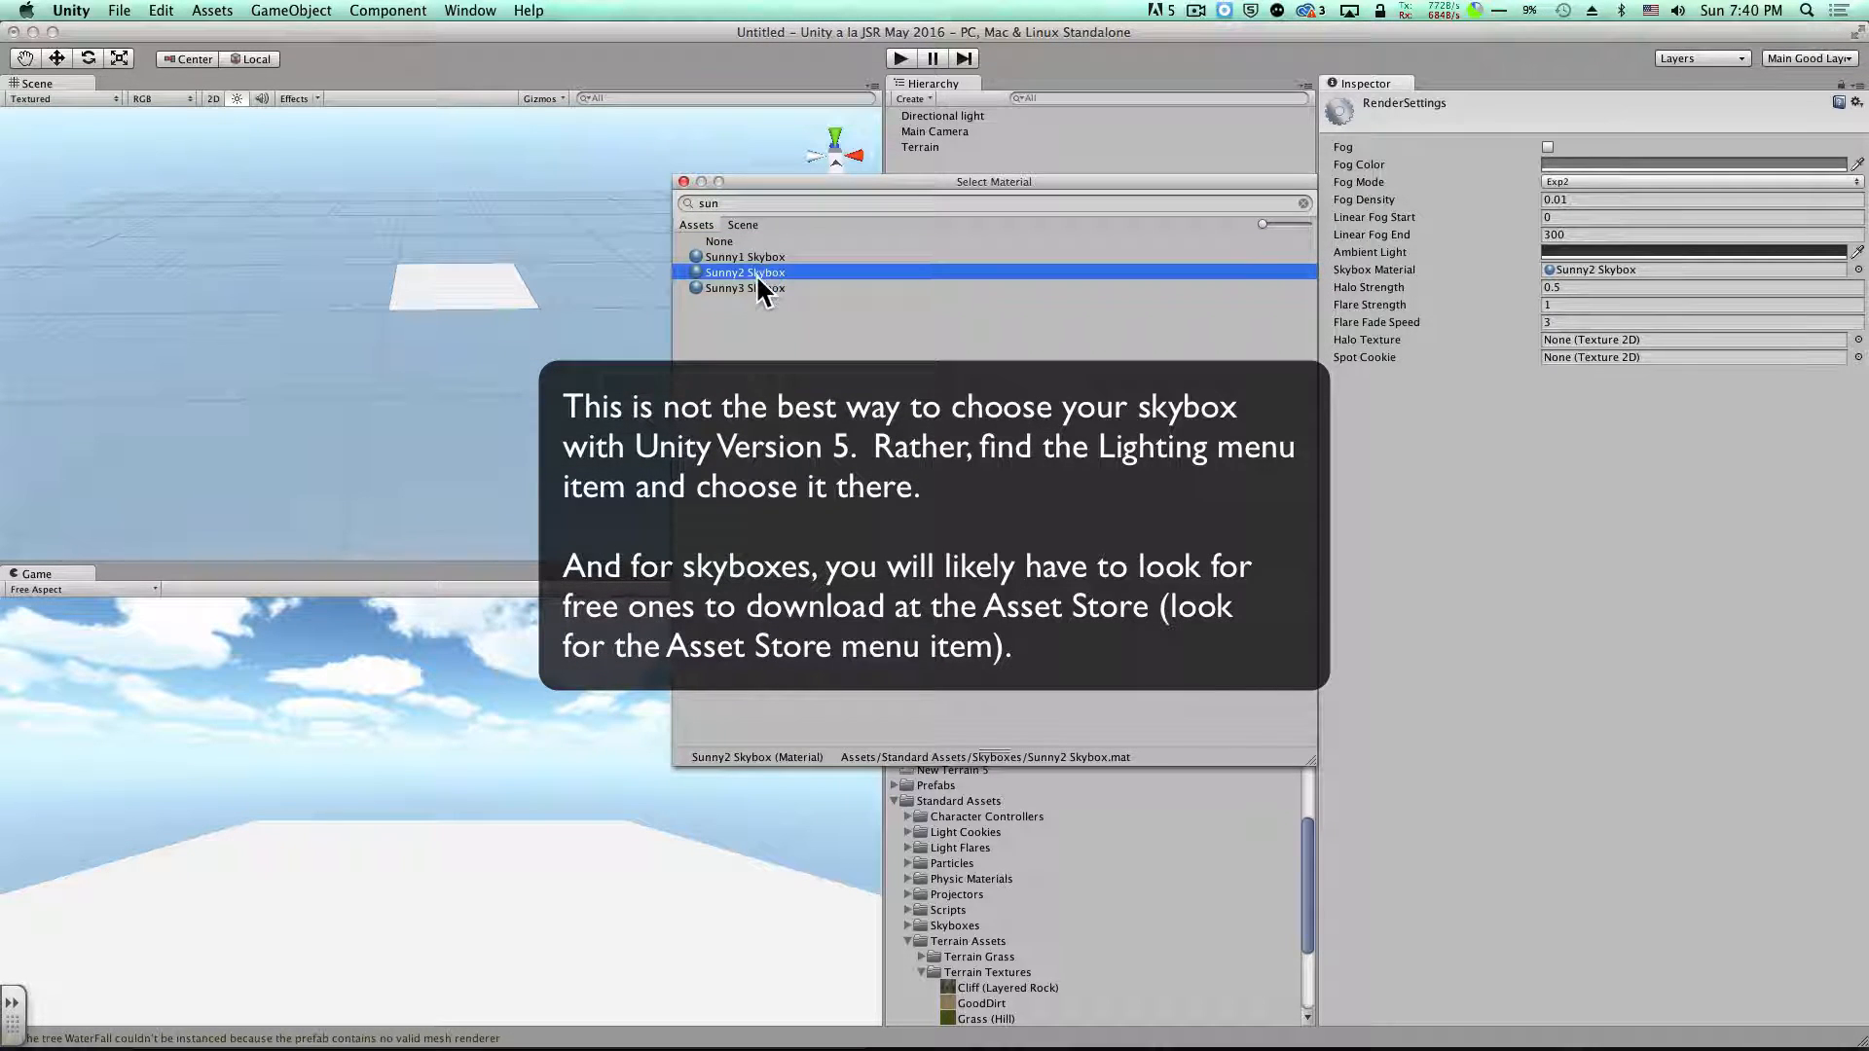
left_click(684, 182)
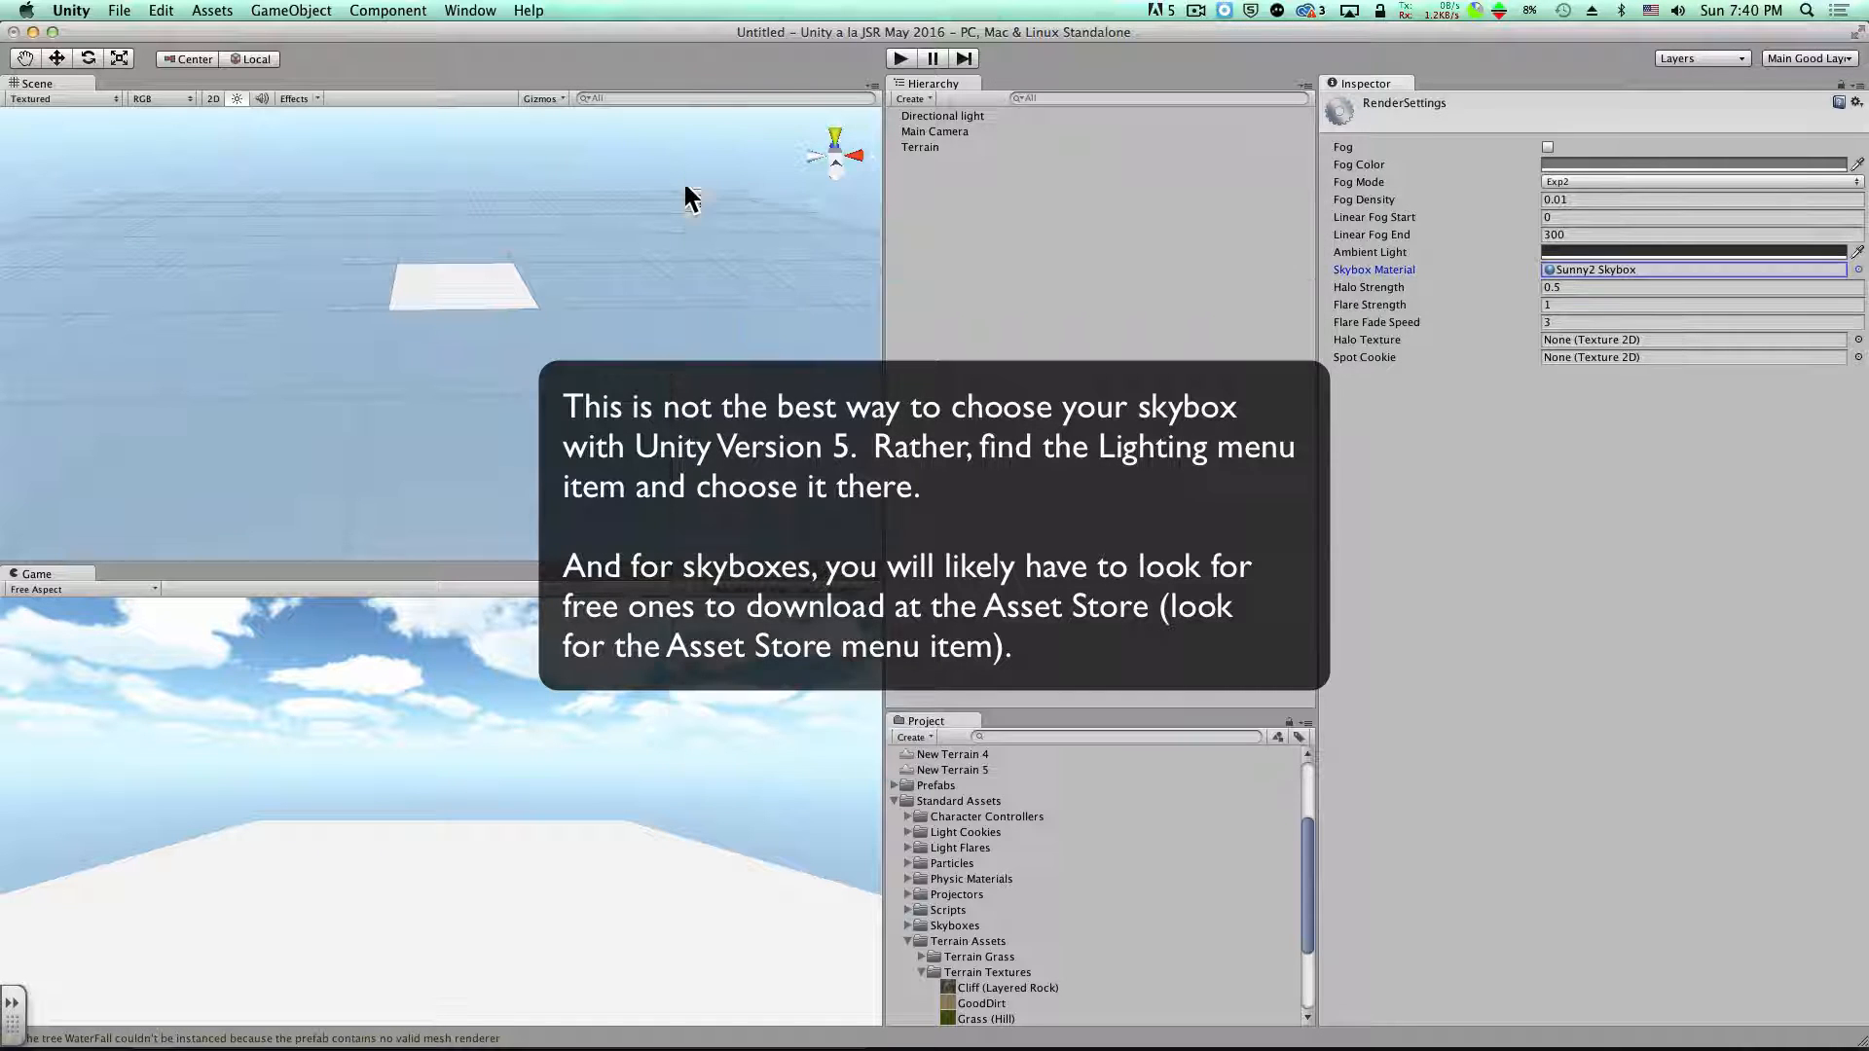
Add the Grass (Hill) texture to the terrain as its base ground texture
left_click(963, 115)
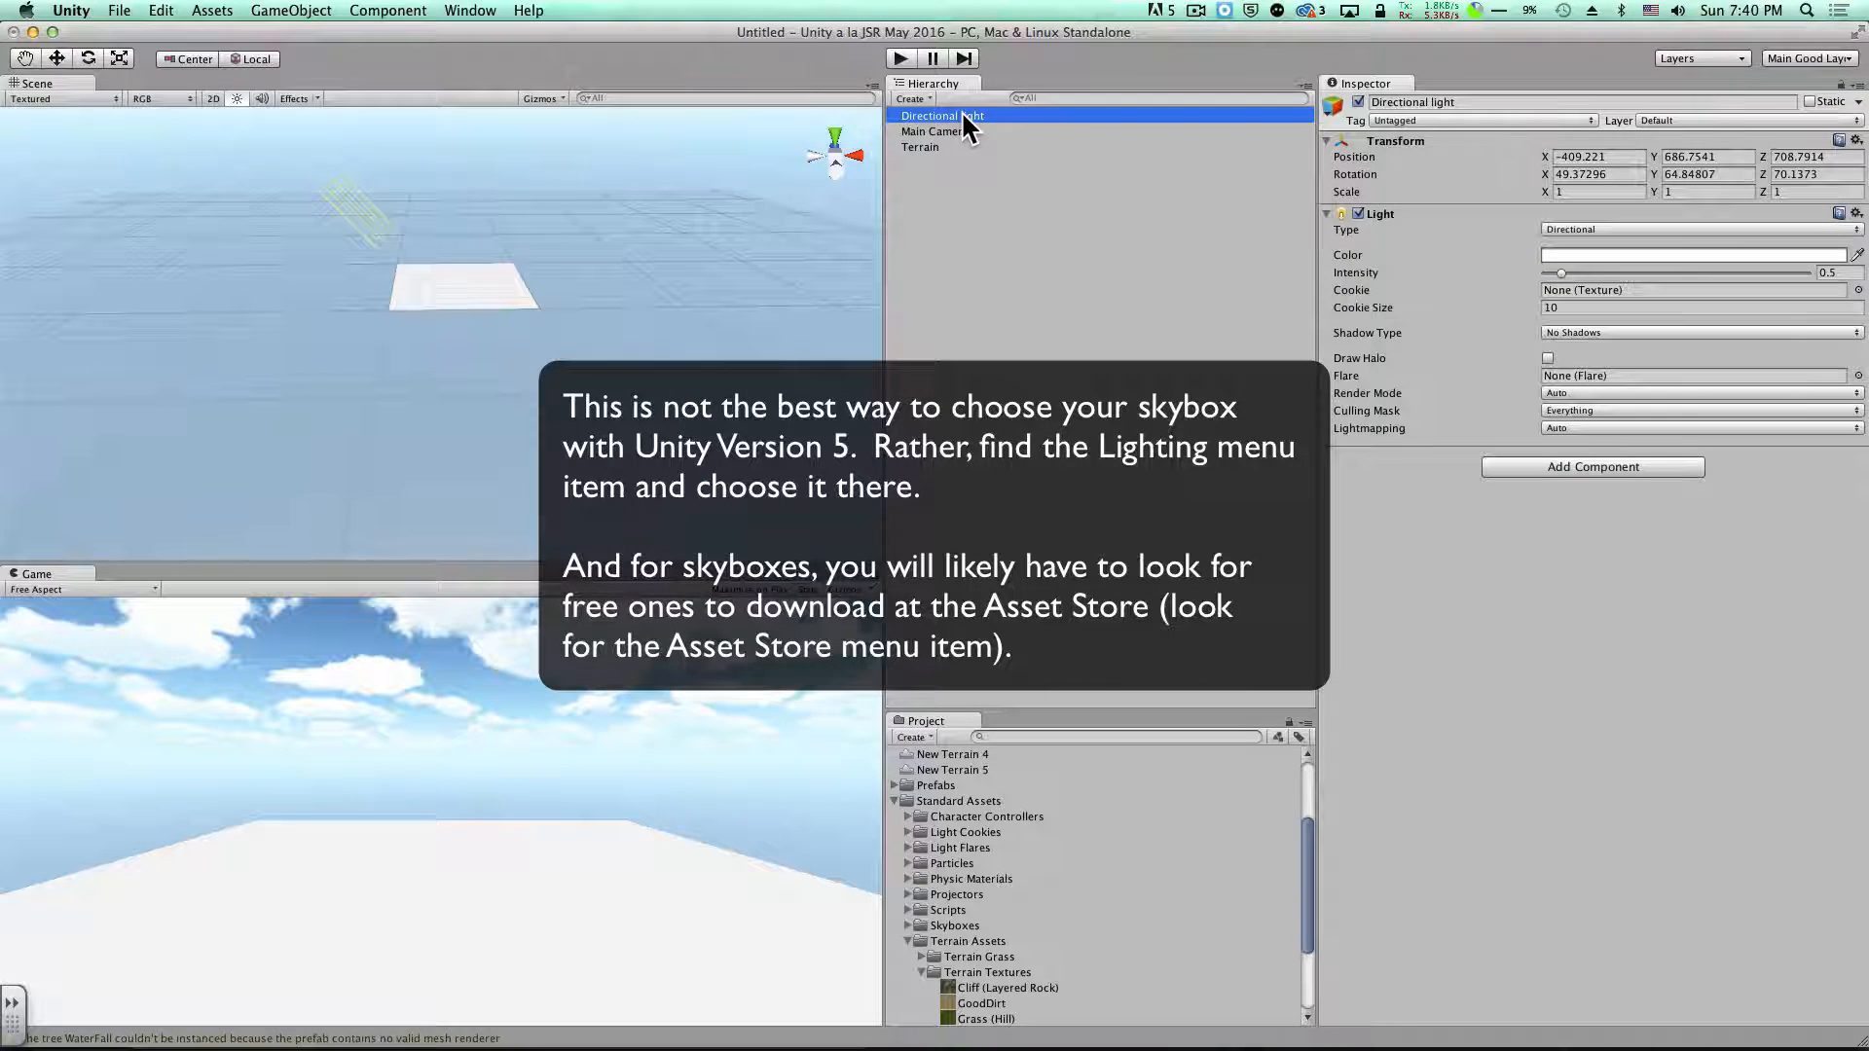
scroll(571, 343, "up", 10)
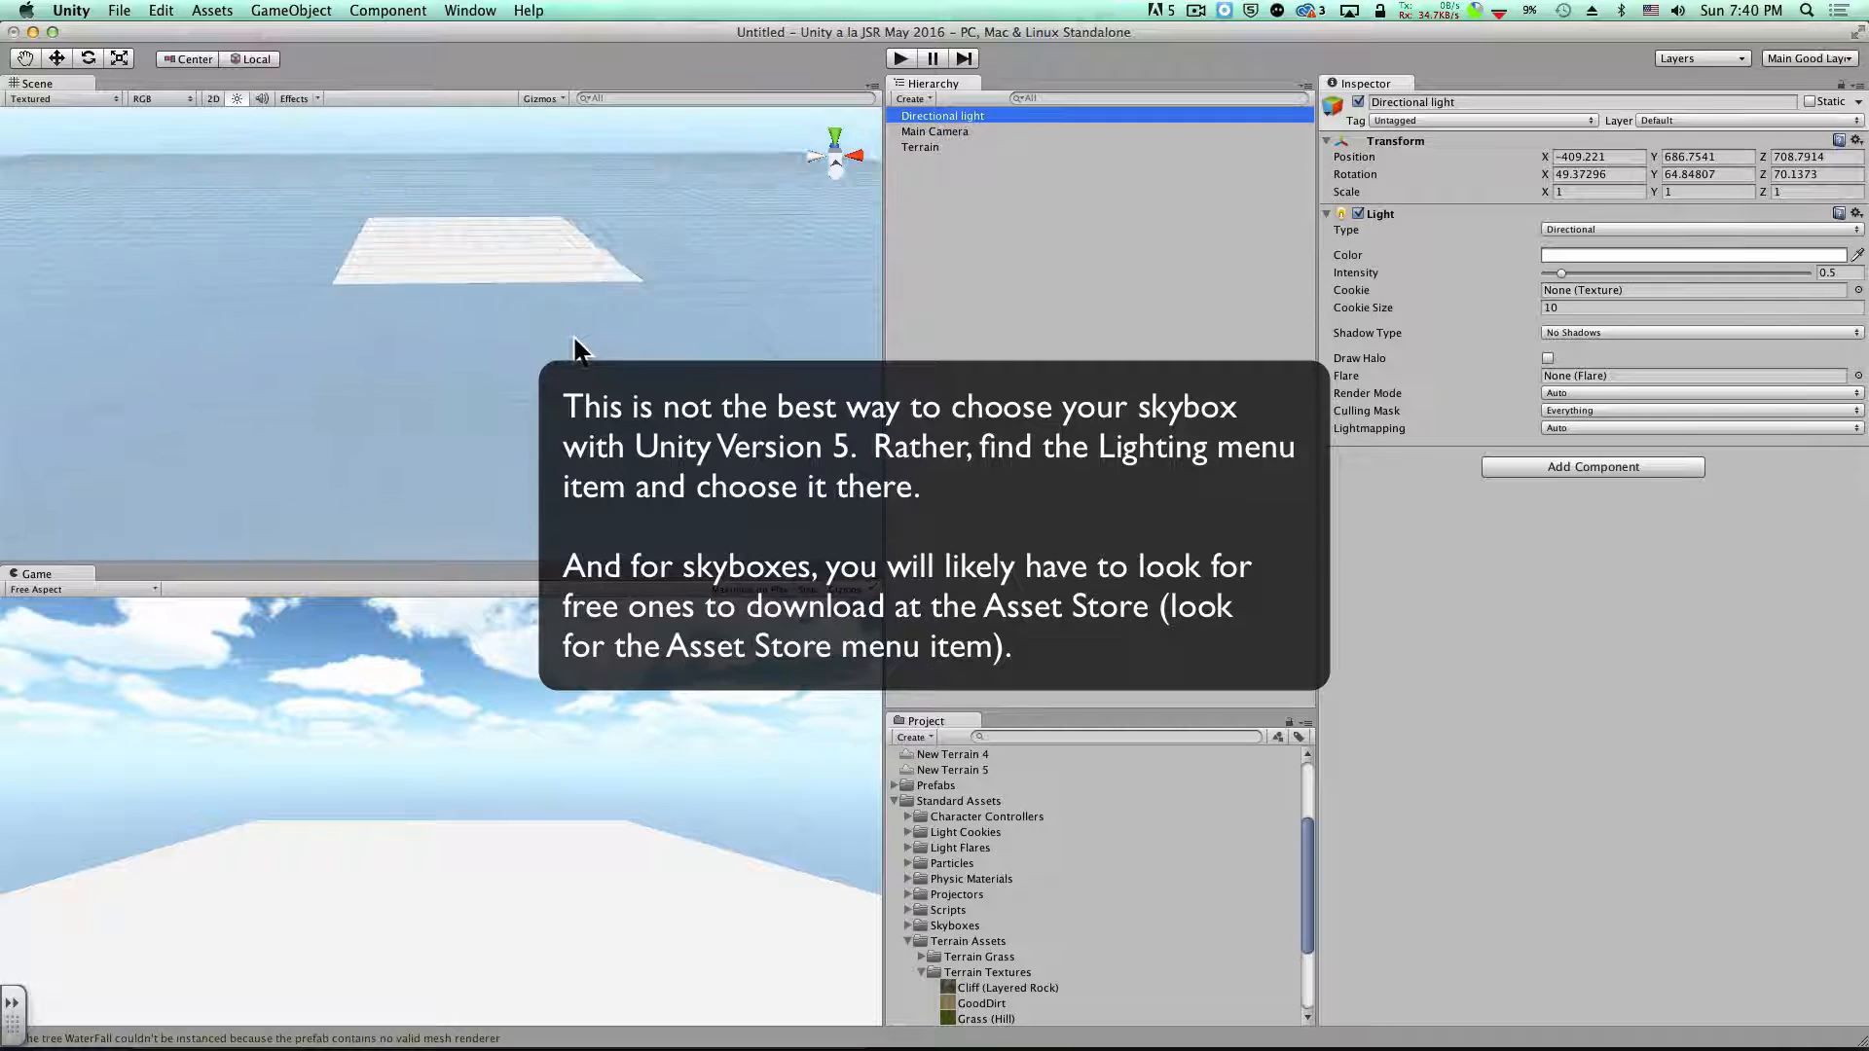
middle_click_drag(647, 263, 653, 390)
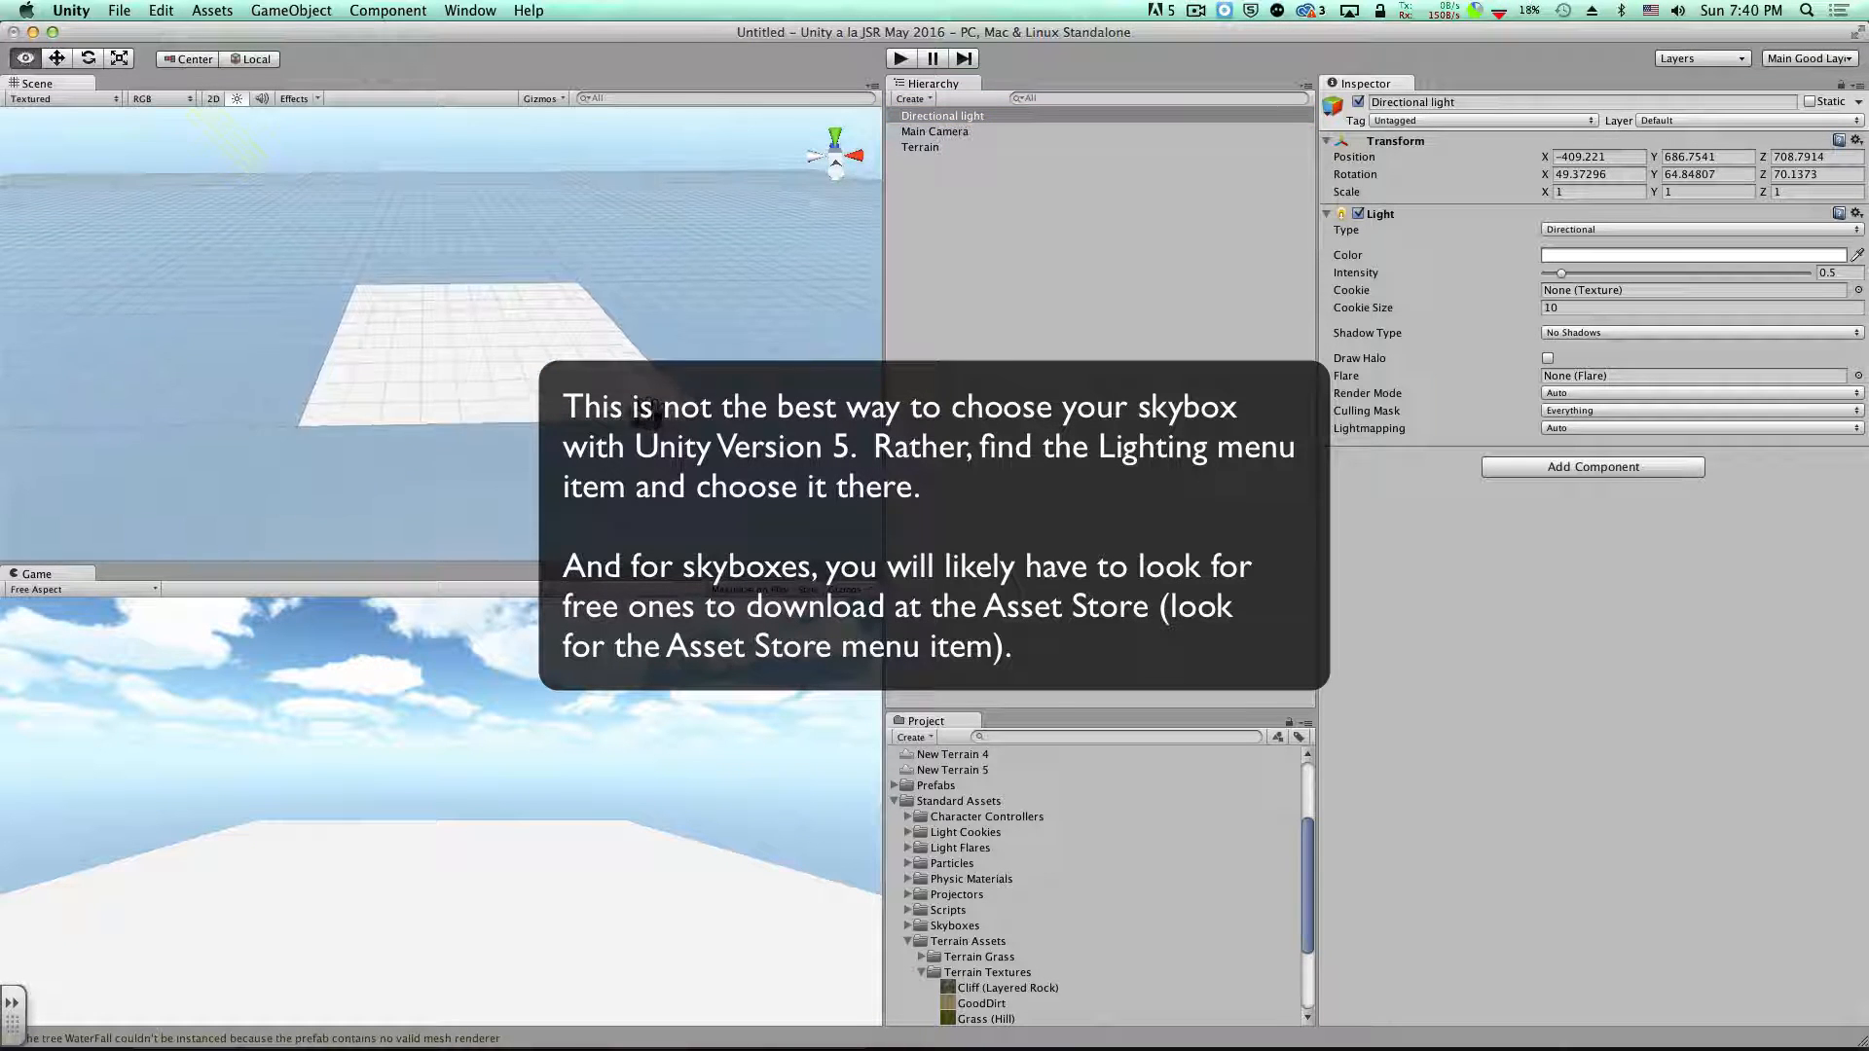
scroll(623, 384, "up", 5)
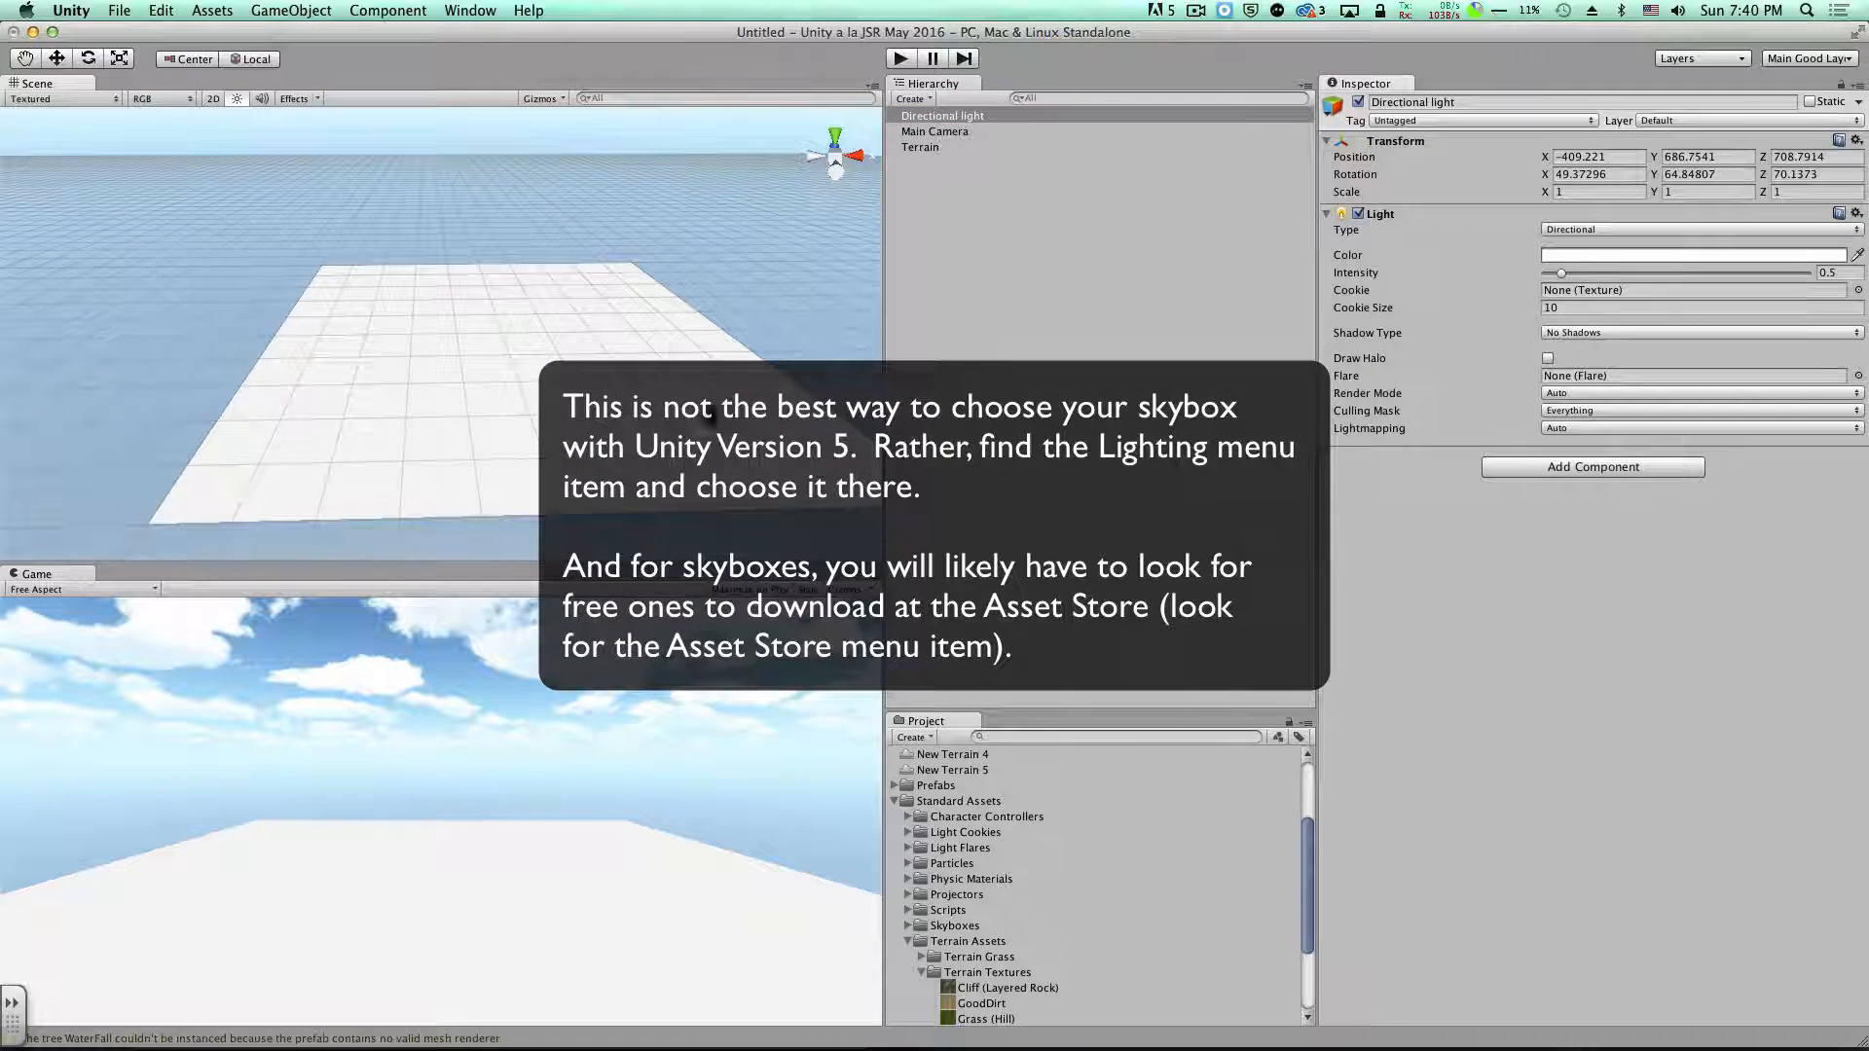
middle_click_drag(718, 409, 634, 404)
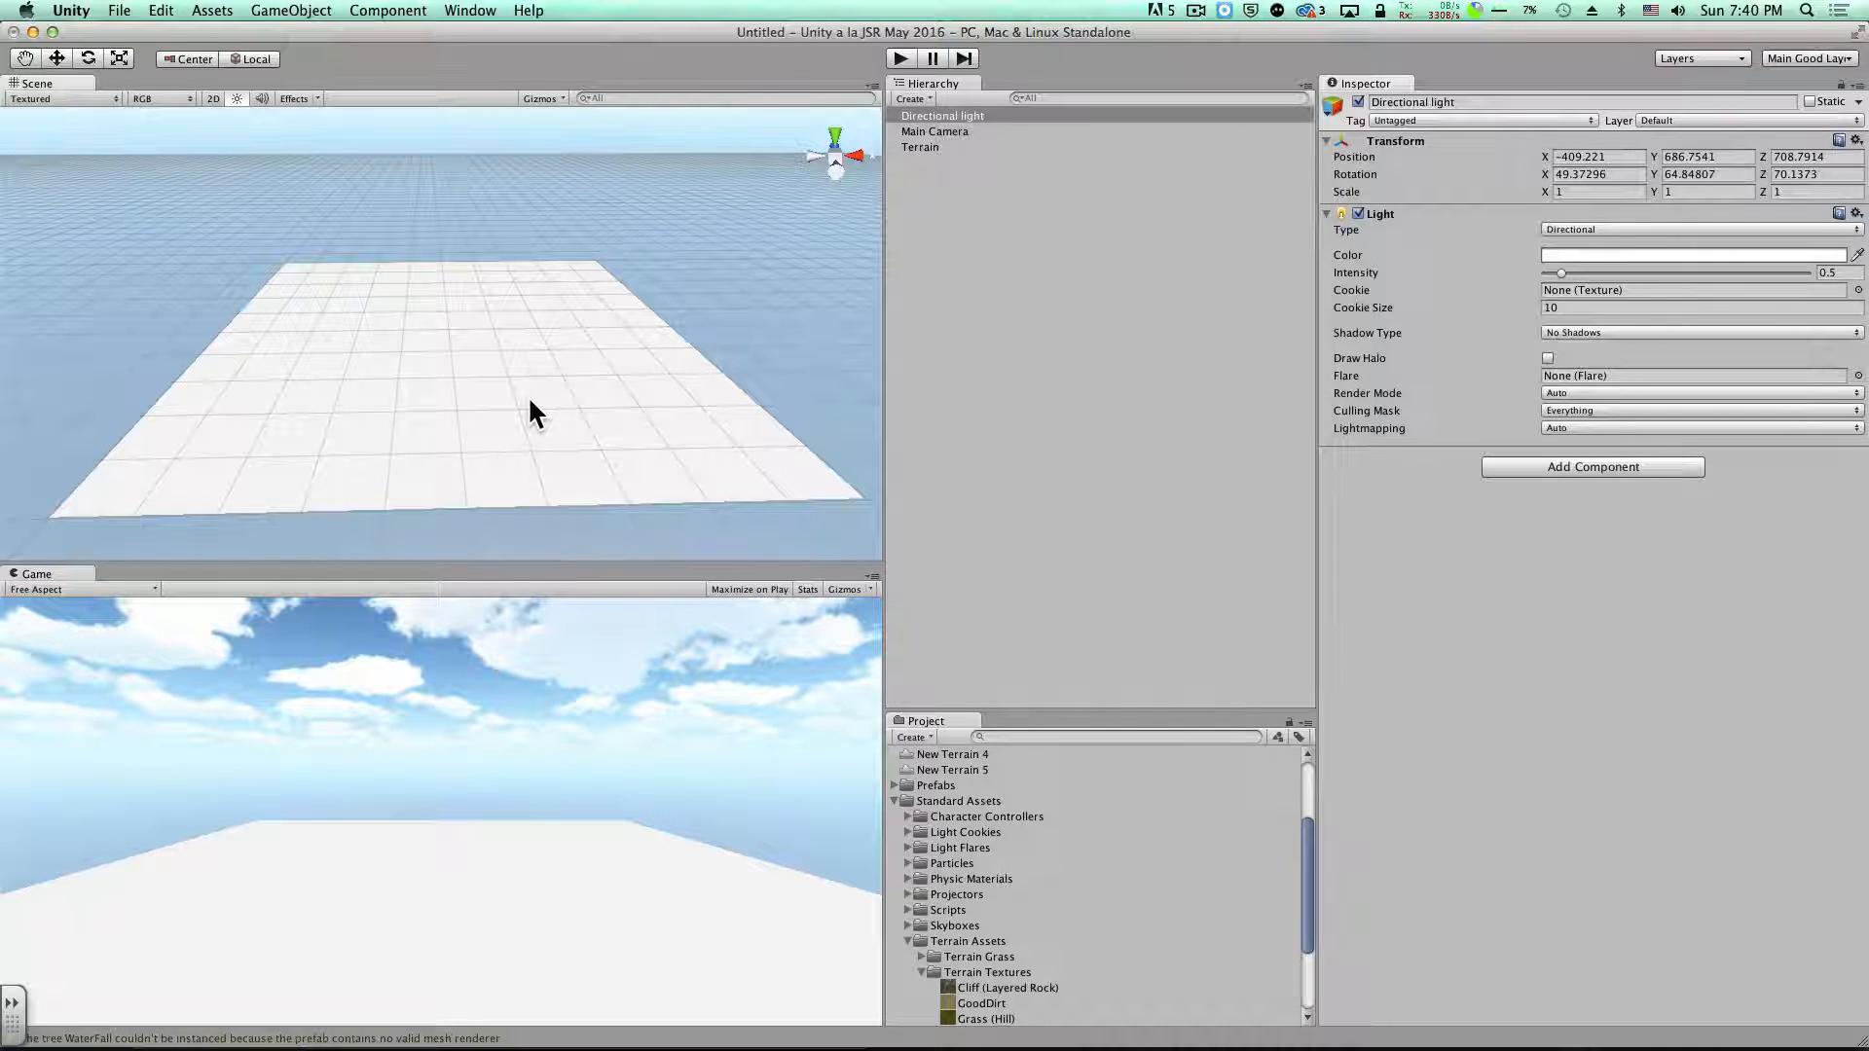
left_click(915, 146)
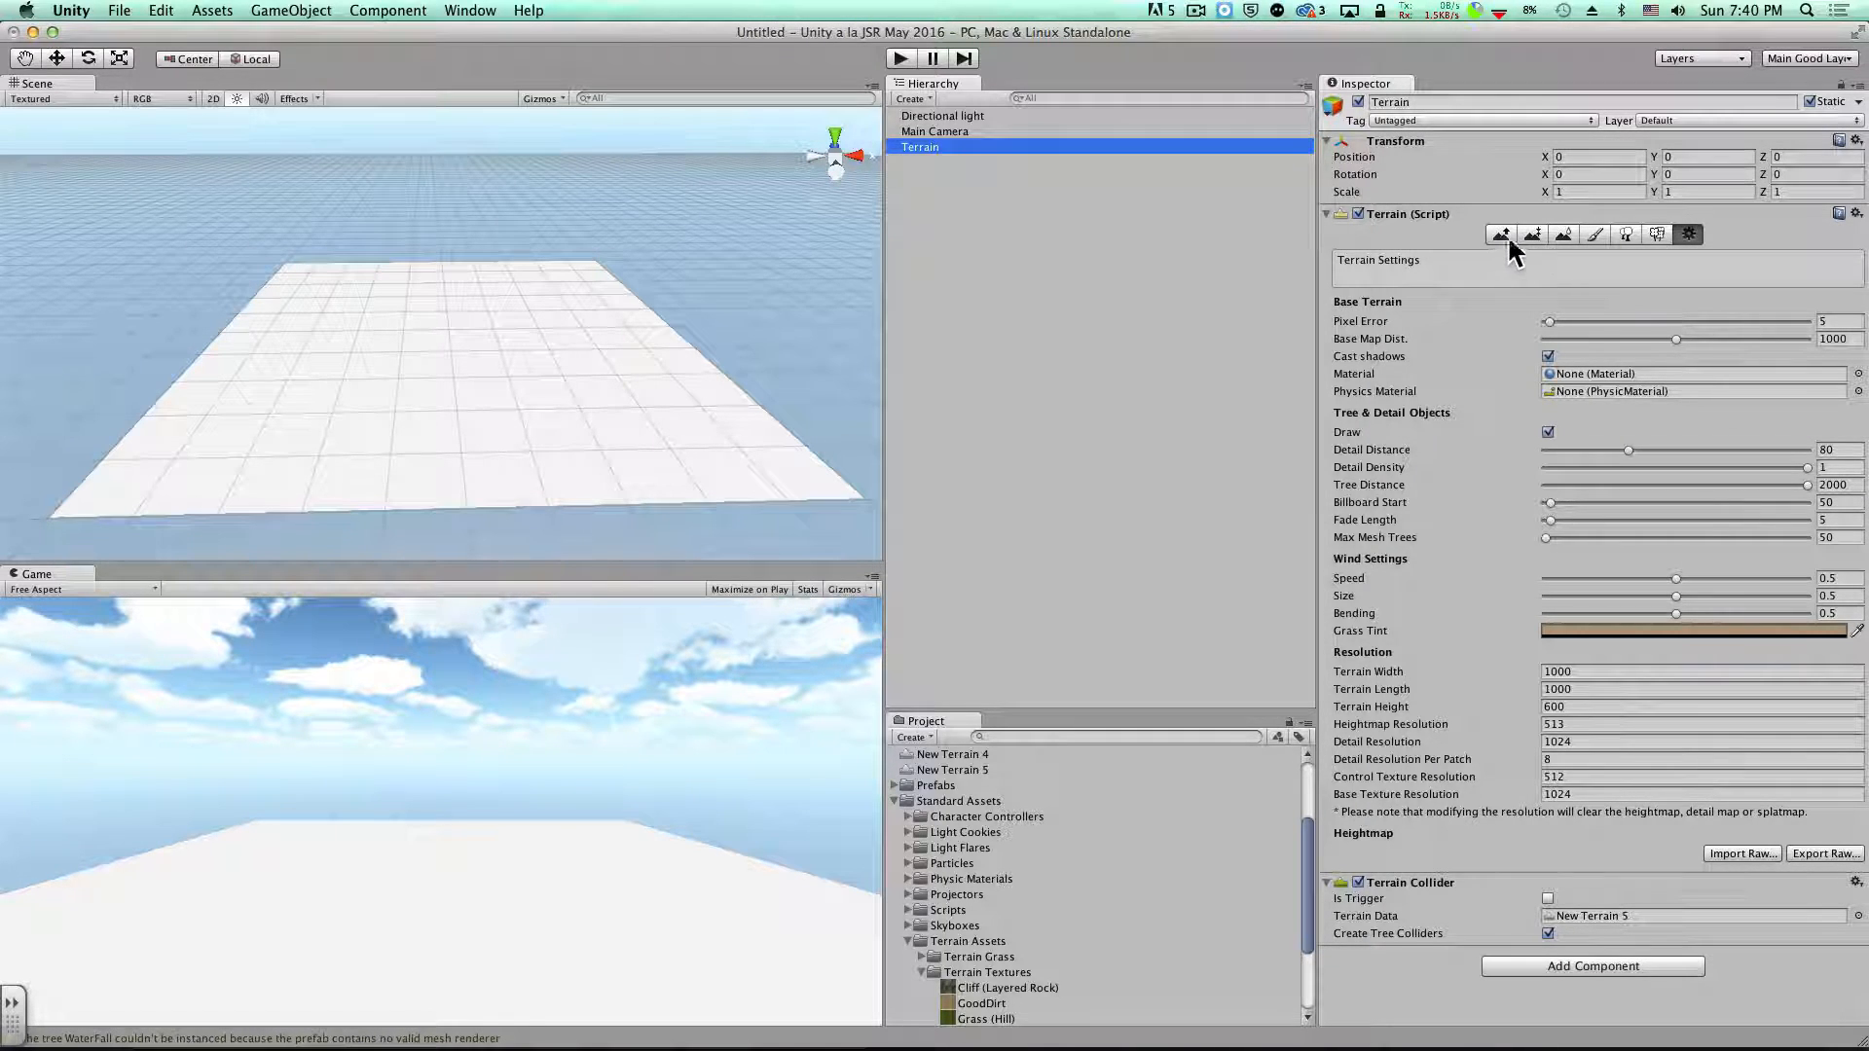
left_click(1595, 233)
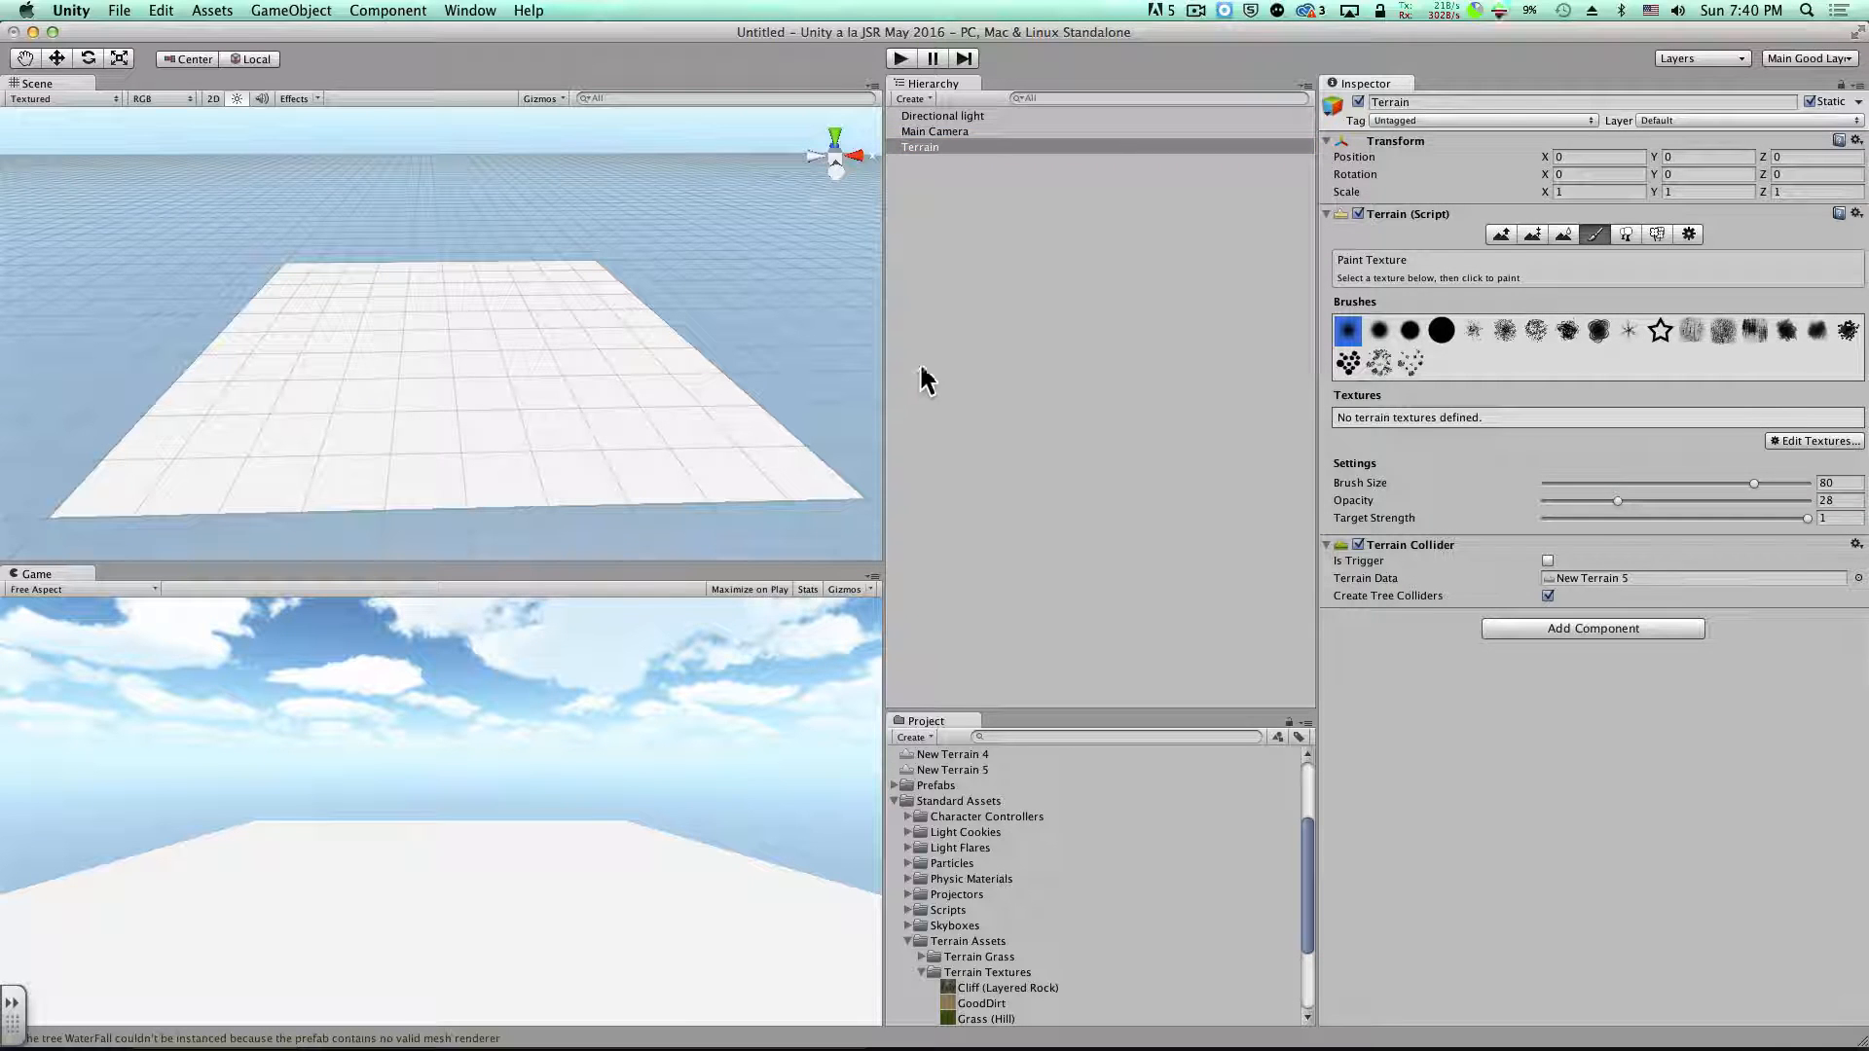
left_click(1802, 438)
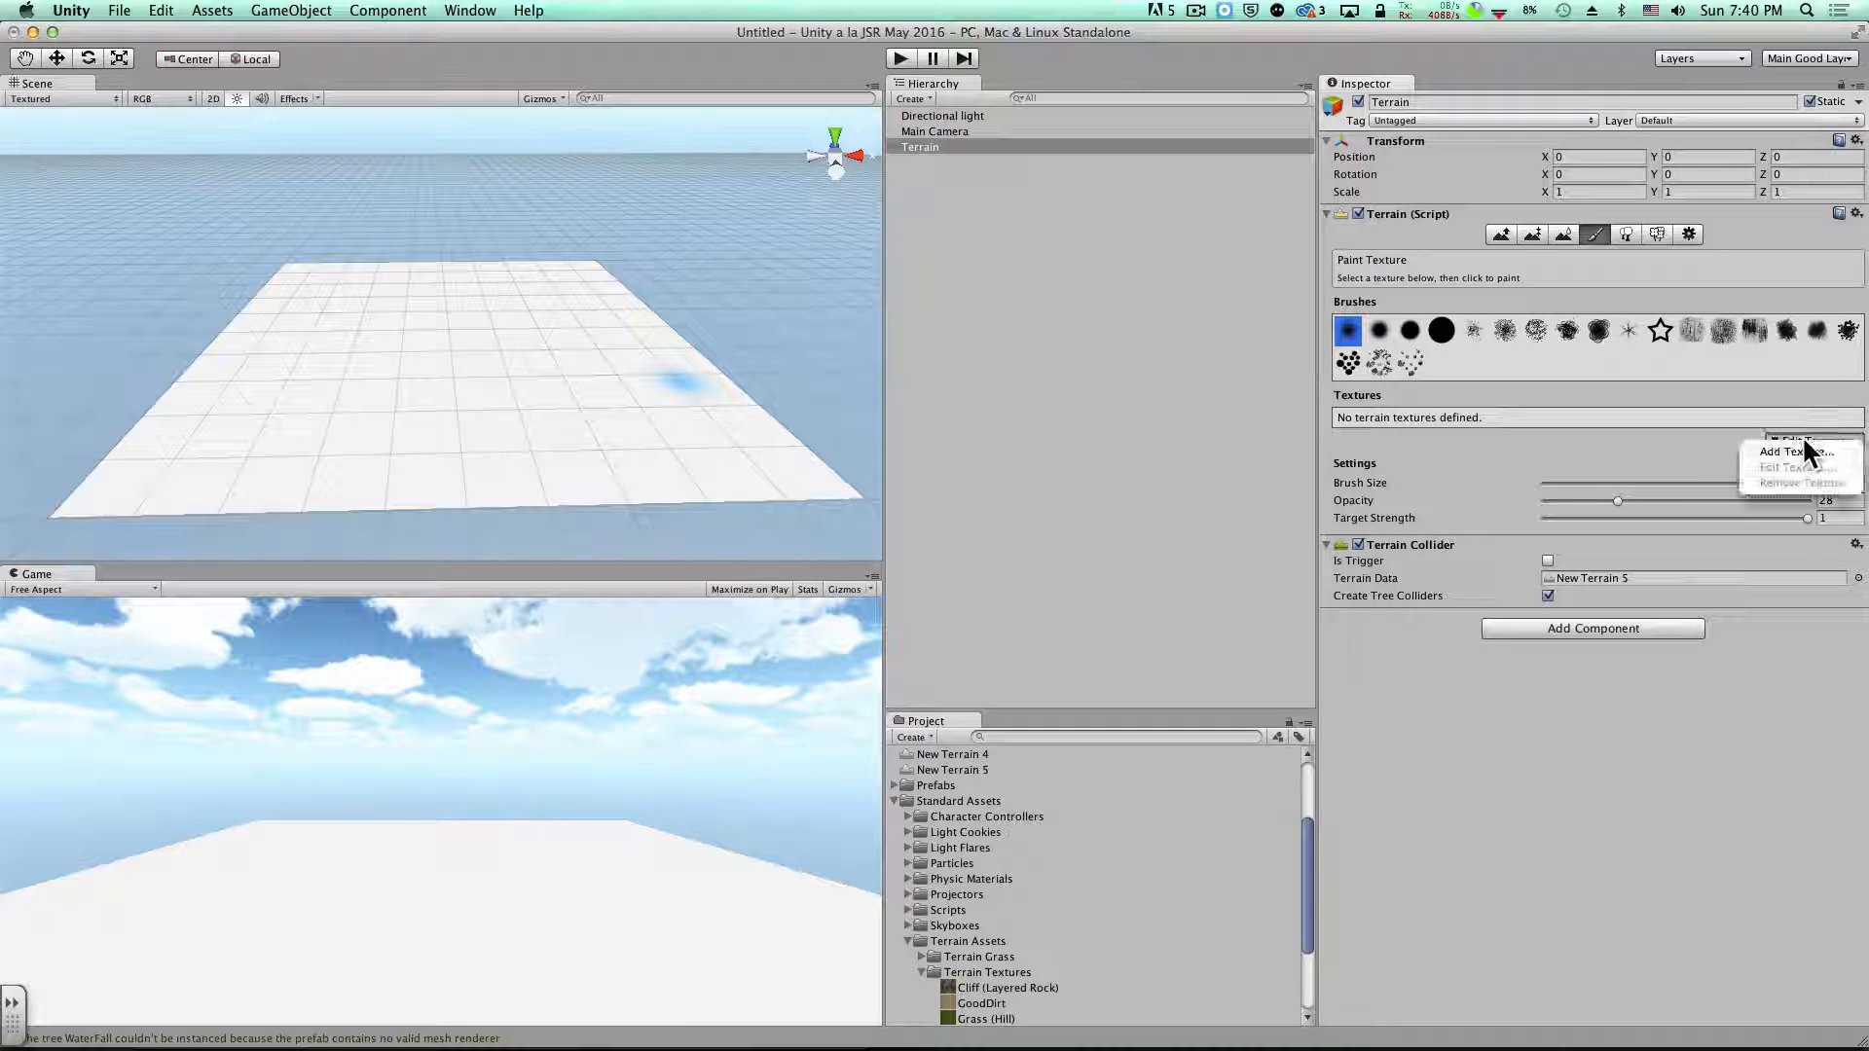
left_click(1798, 450)
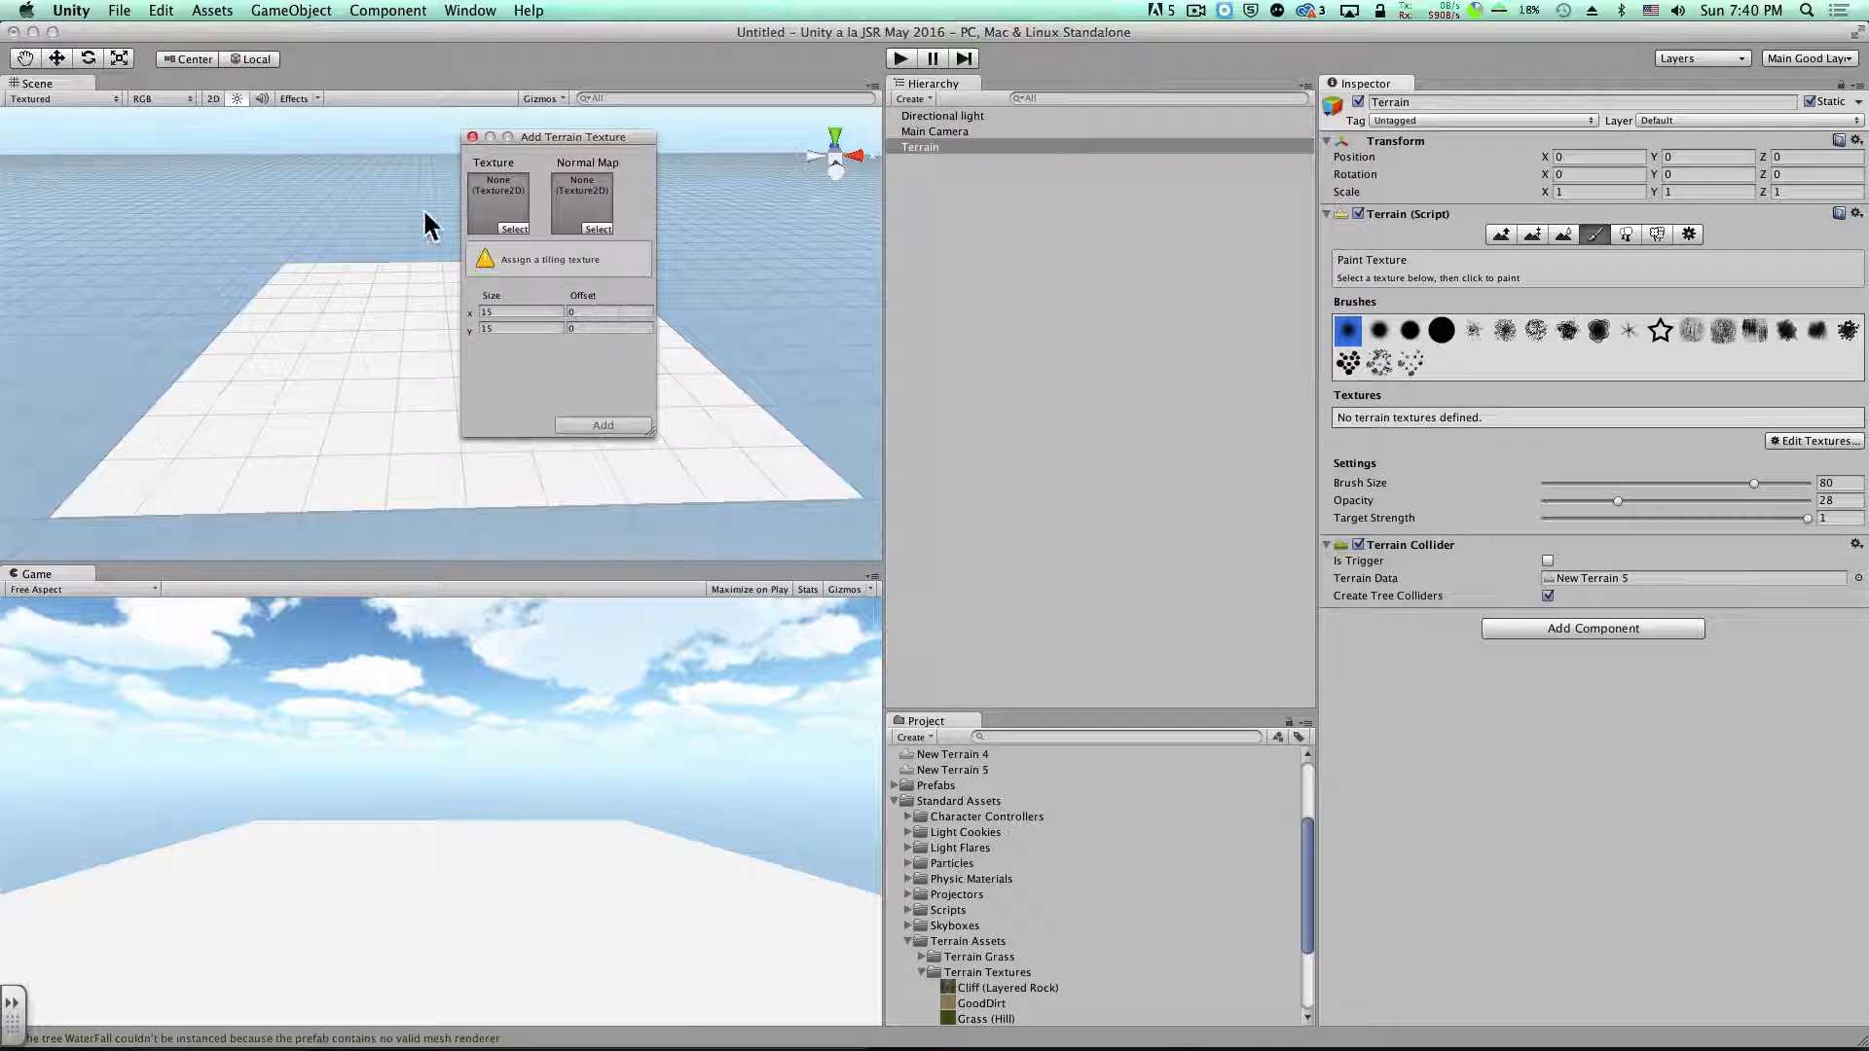
left_click(511, 230)
type("grass")
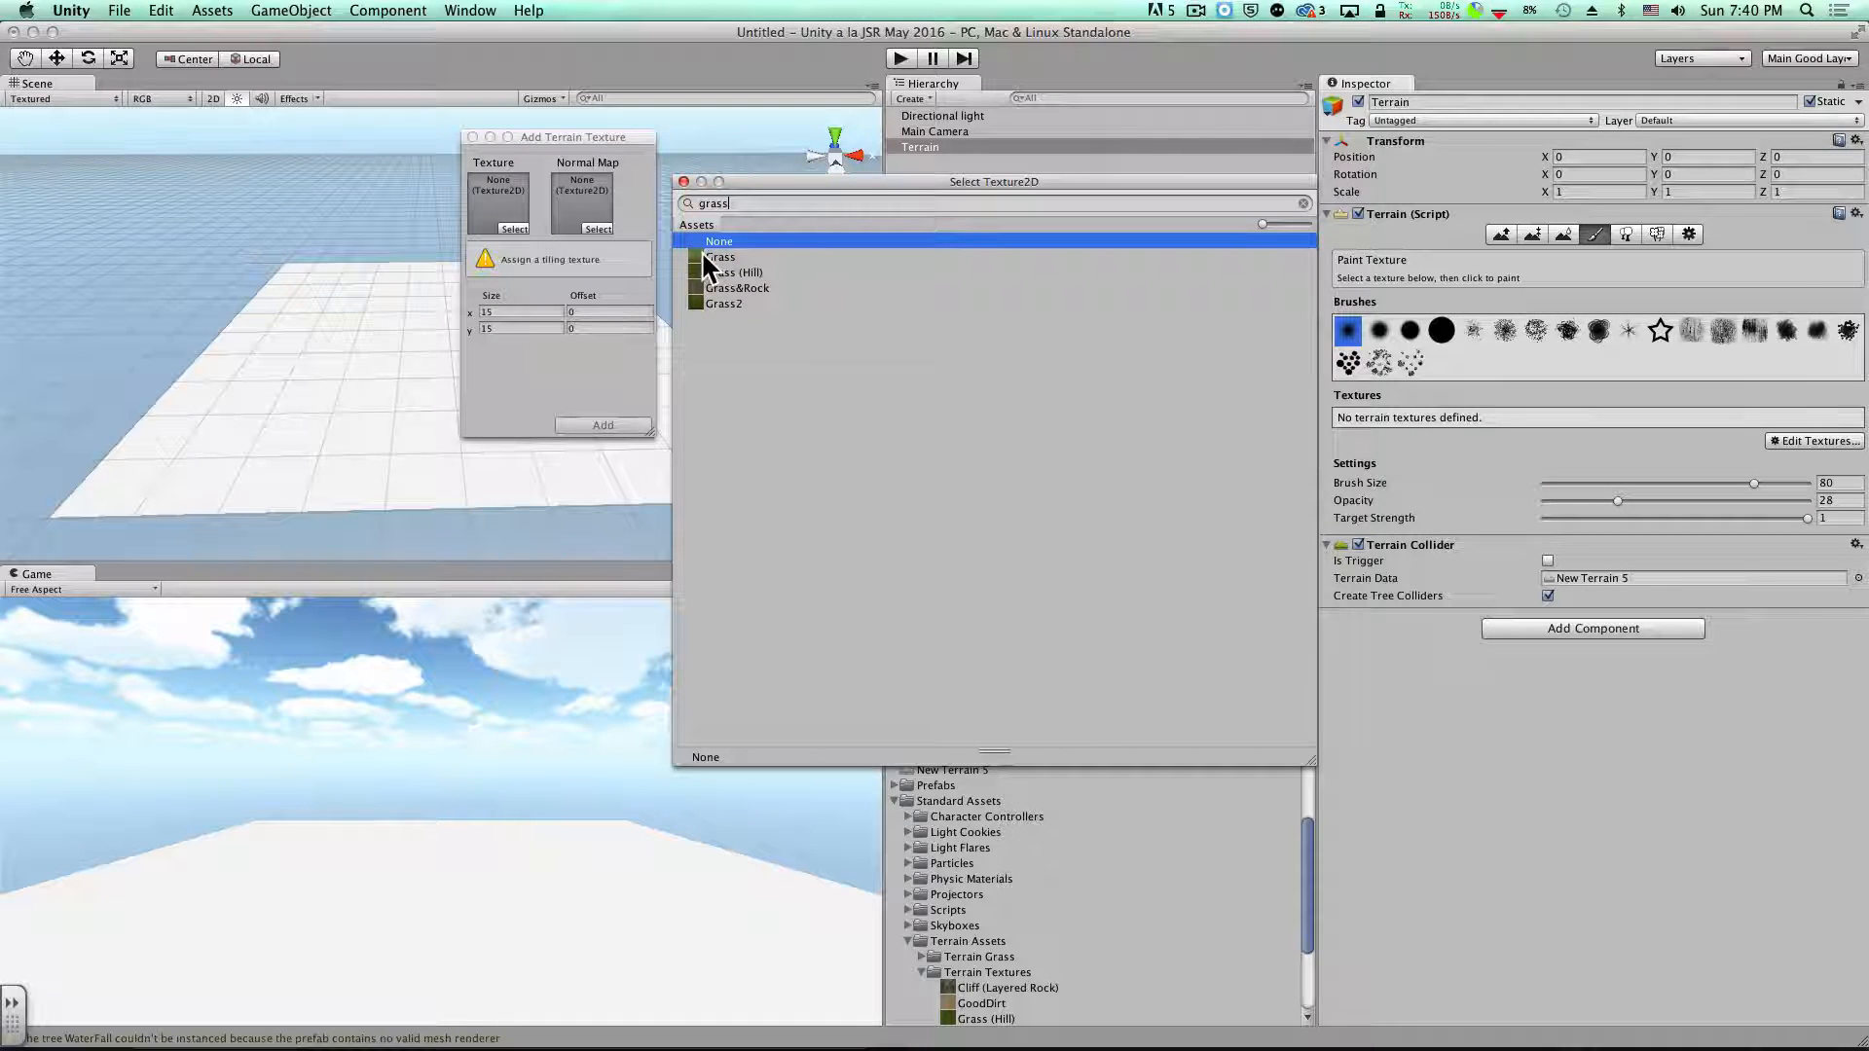
left_click(721, 273)
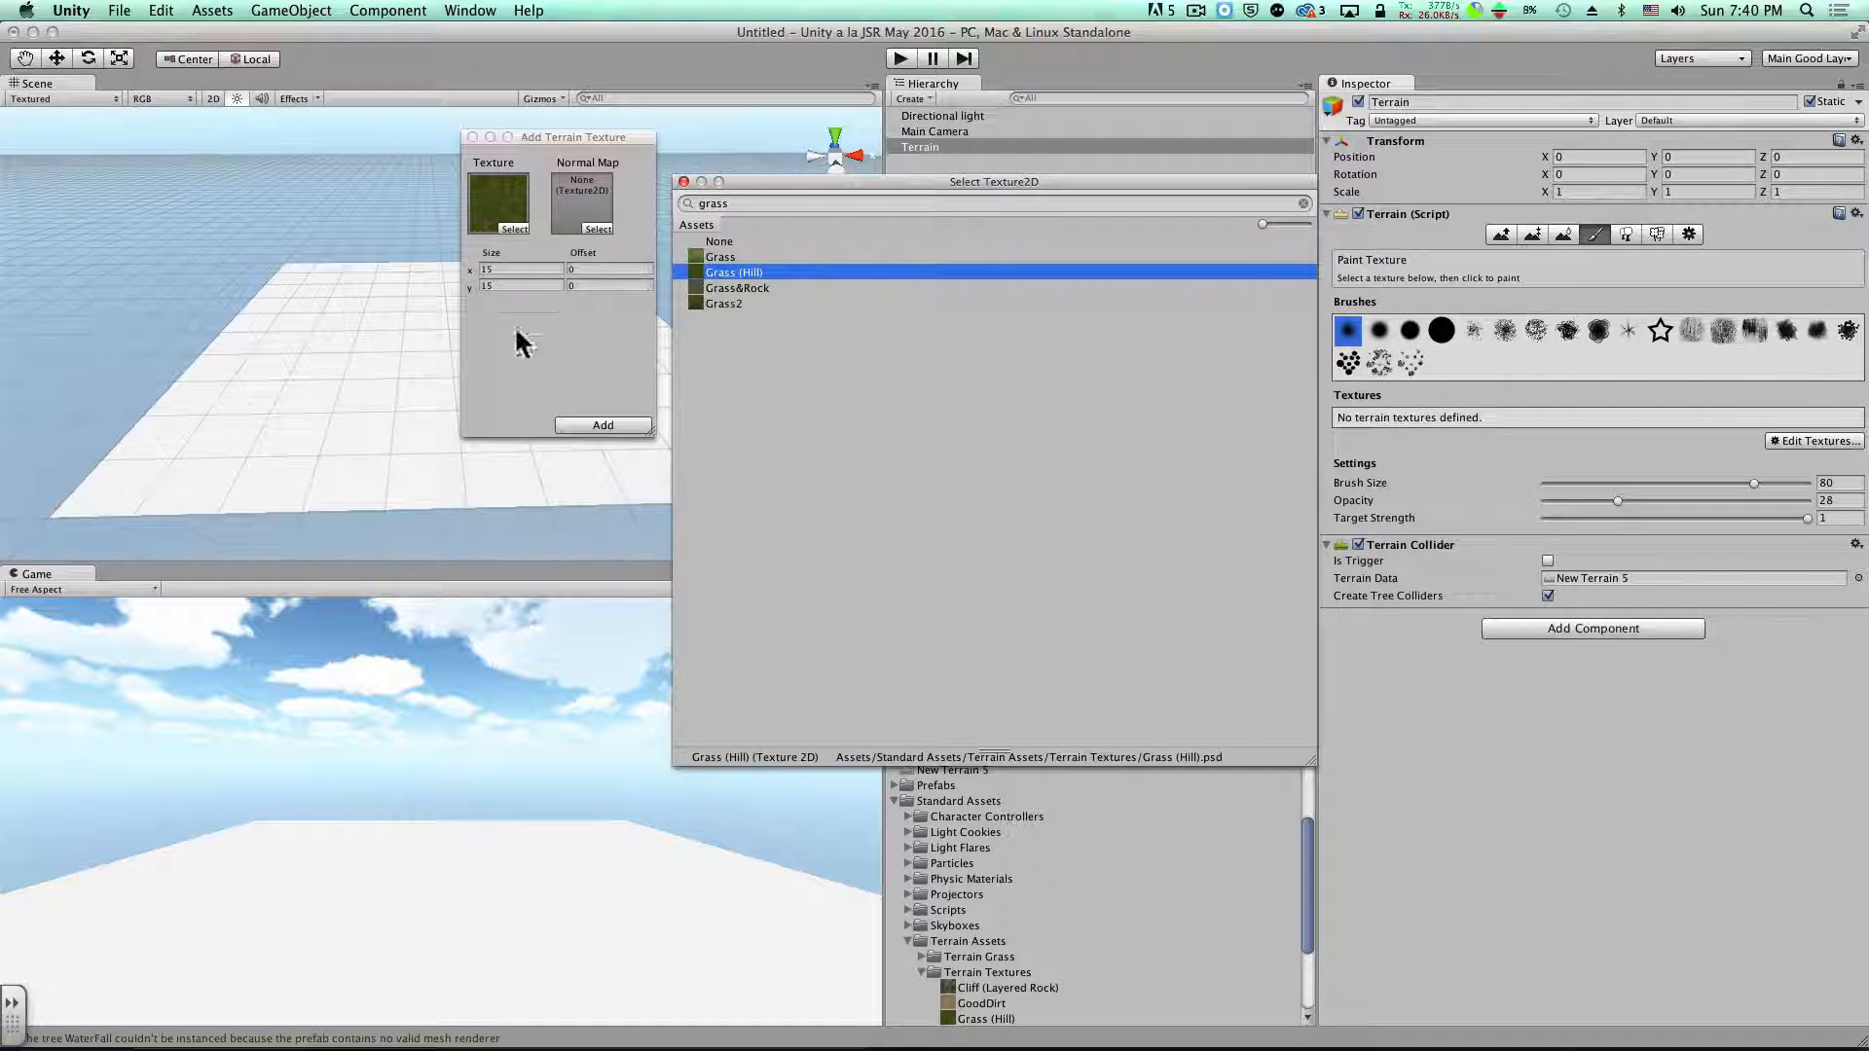
left_click(599, 428)
left_click(598, 429)
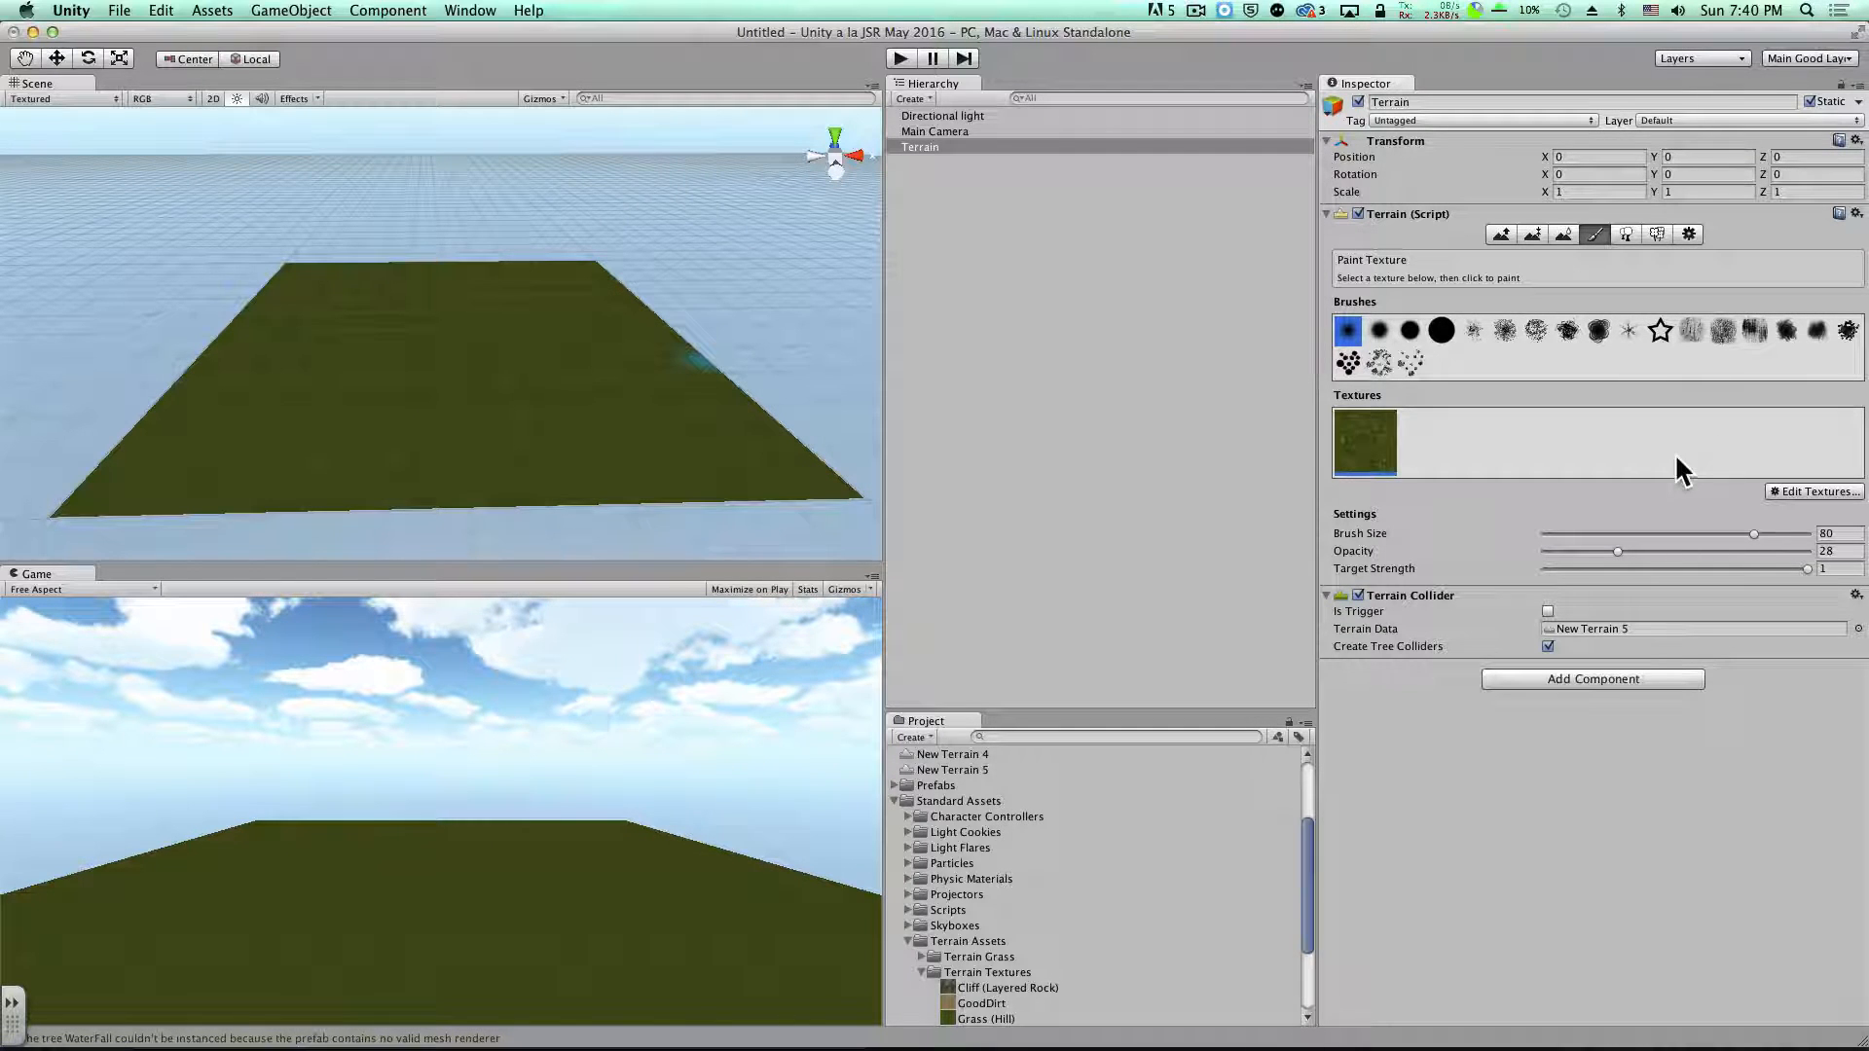
Add Grass&Rock as a second paintable texture for the terrain
left_click(1820, 492)
left_click(1809, 500)
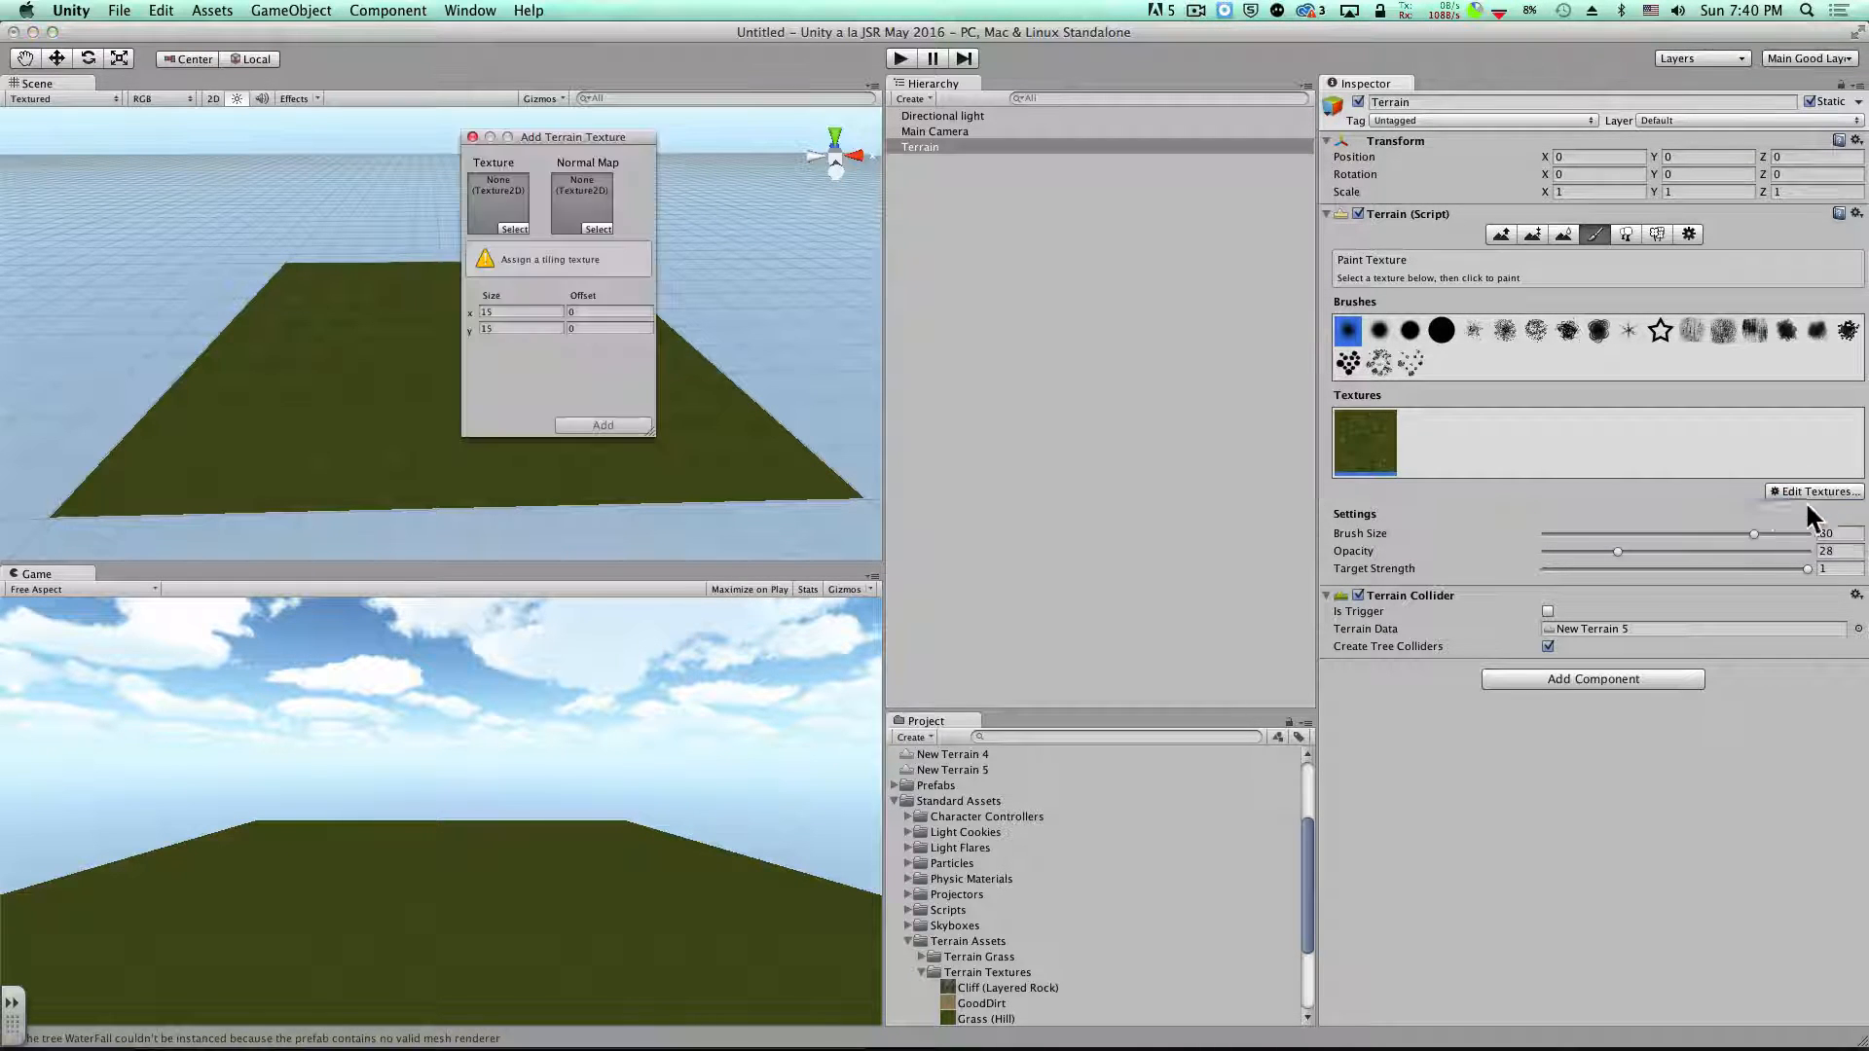
left_click(515, 229)
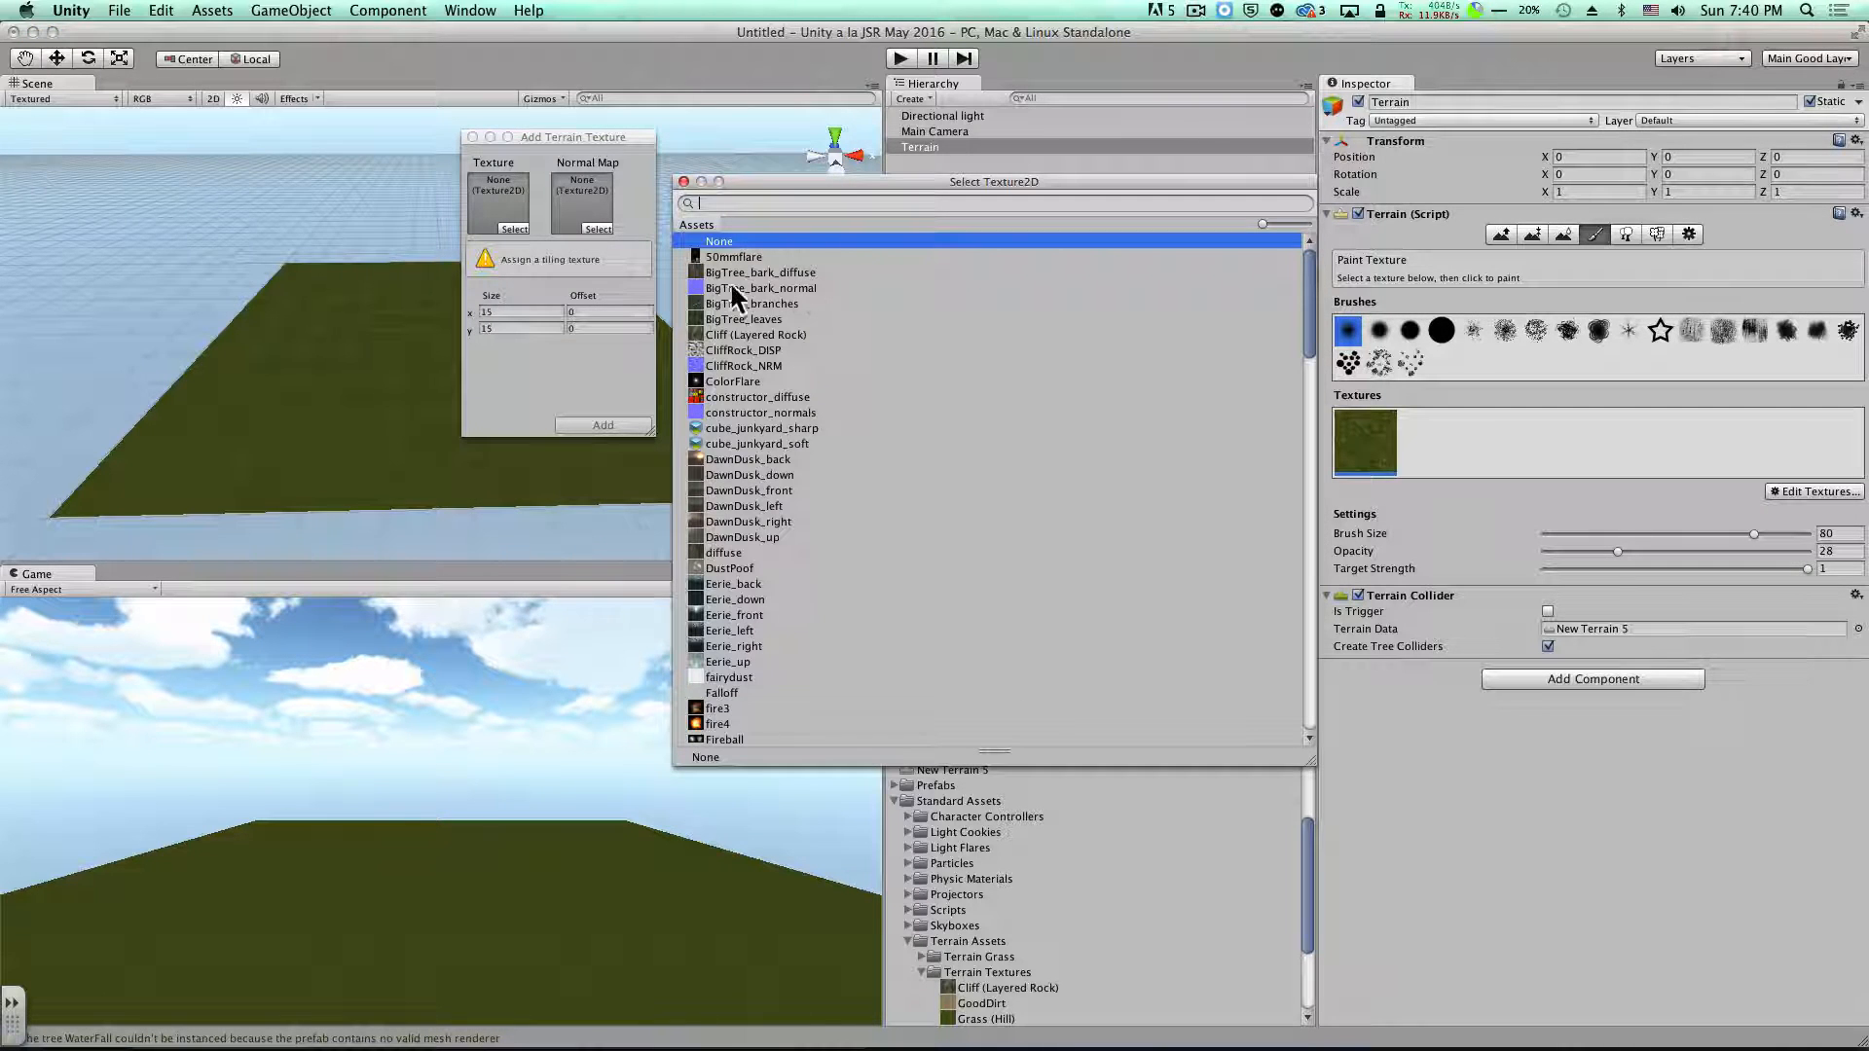
type("gr")
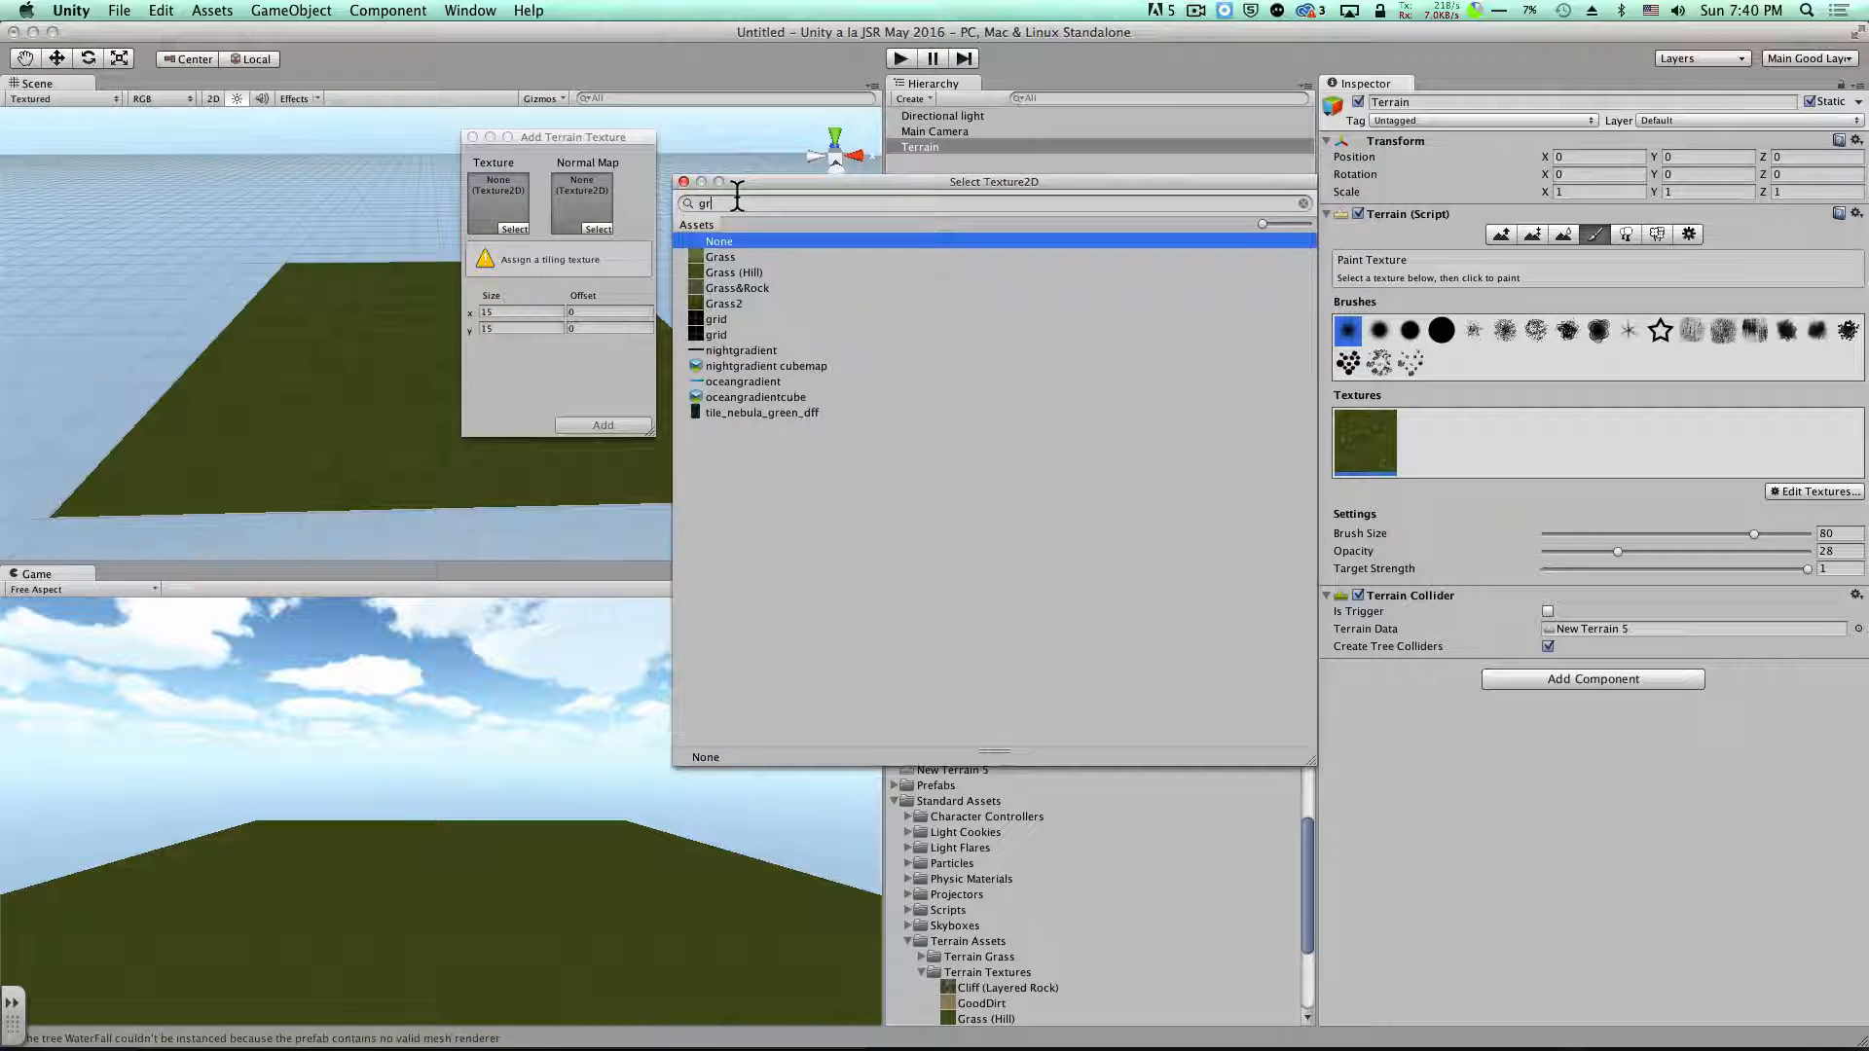
left_click(744, 289)
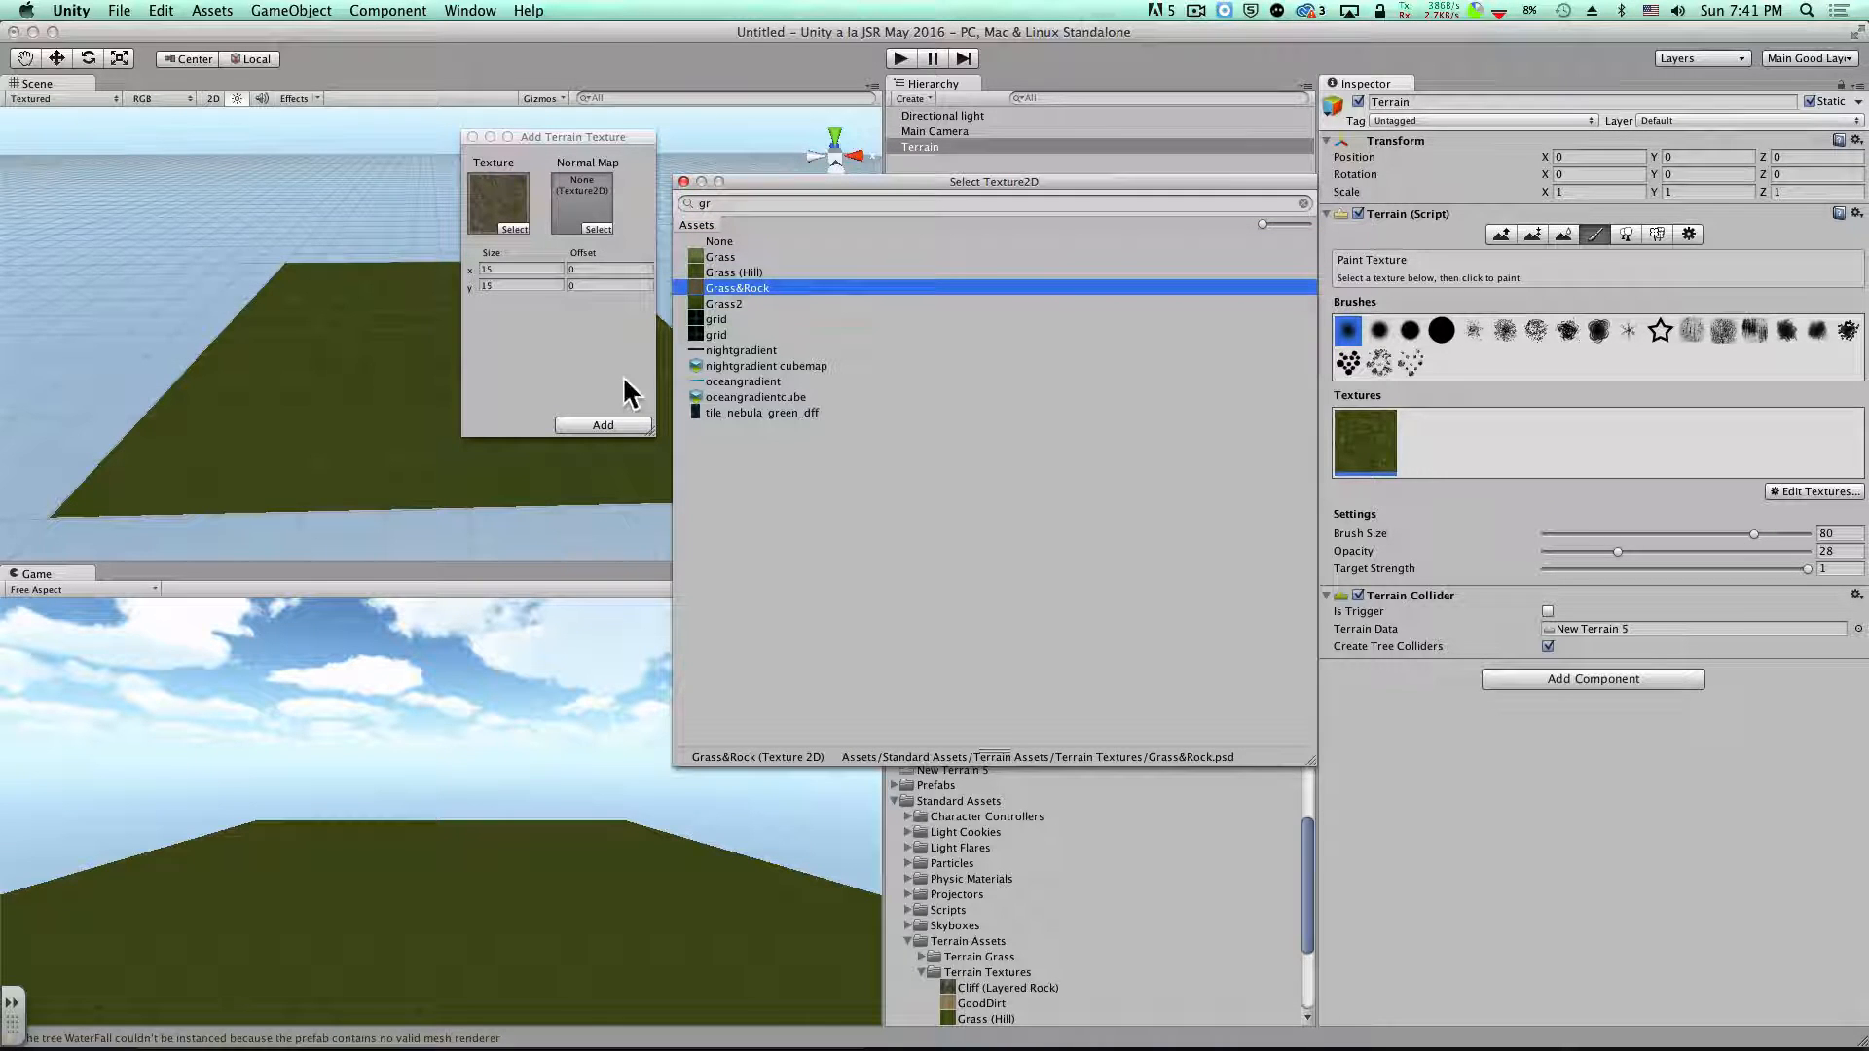
left_click(603, 426)
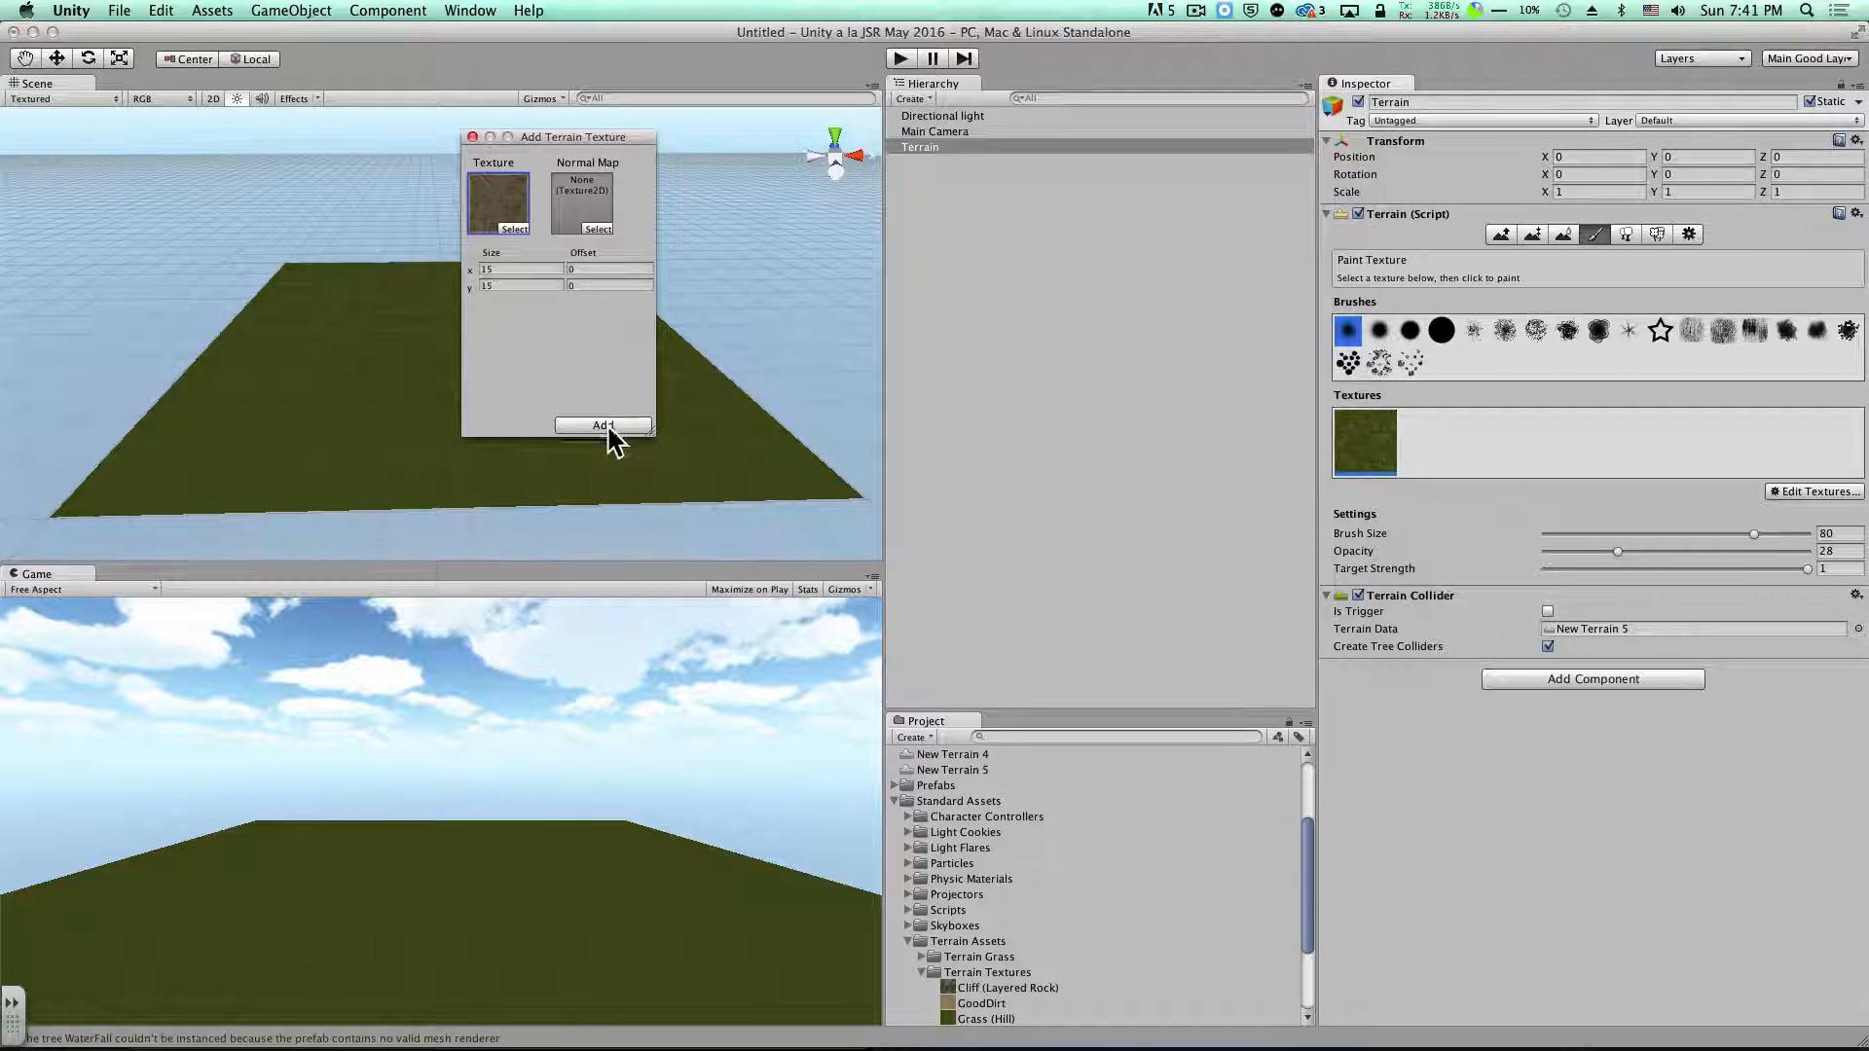
left_click(604, 426)
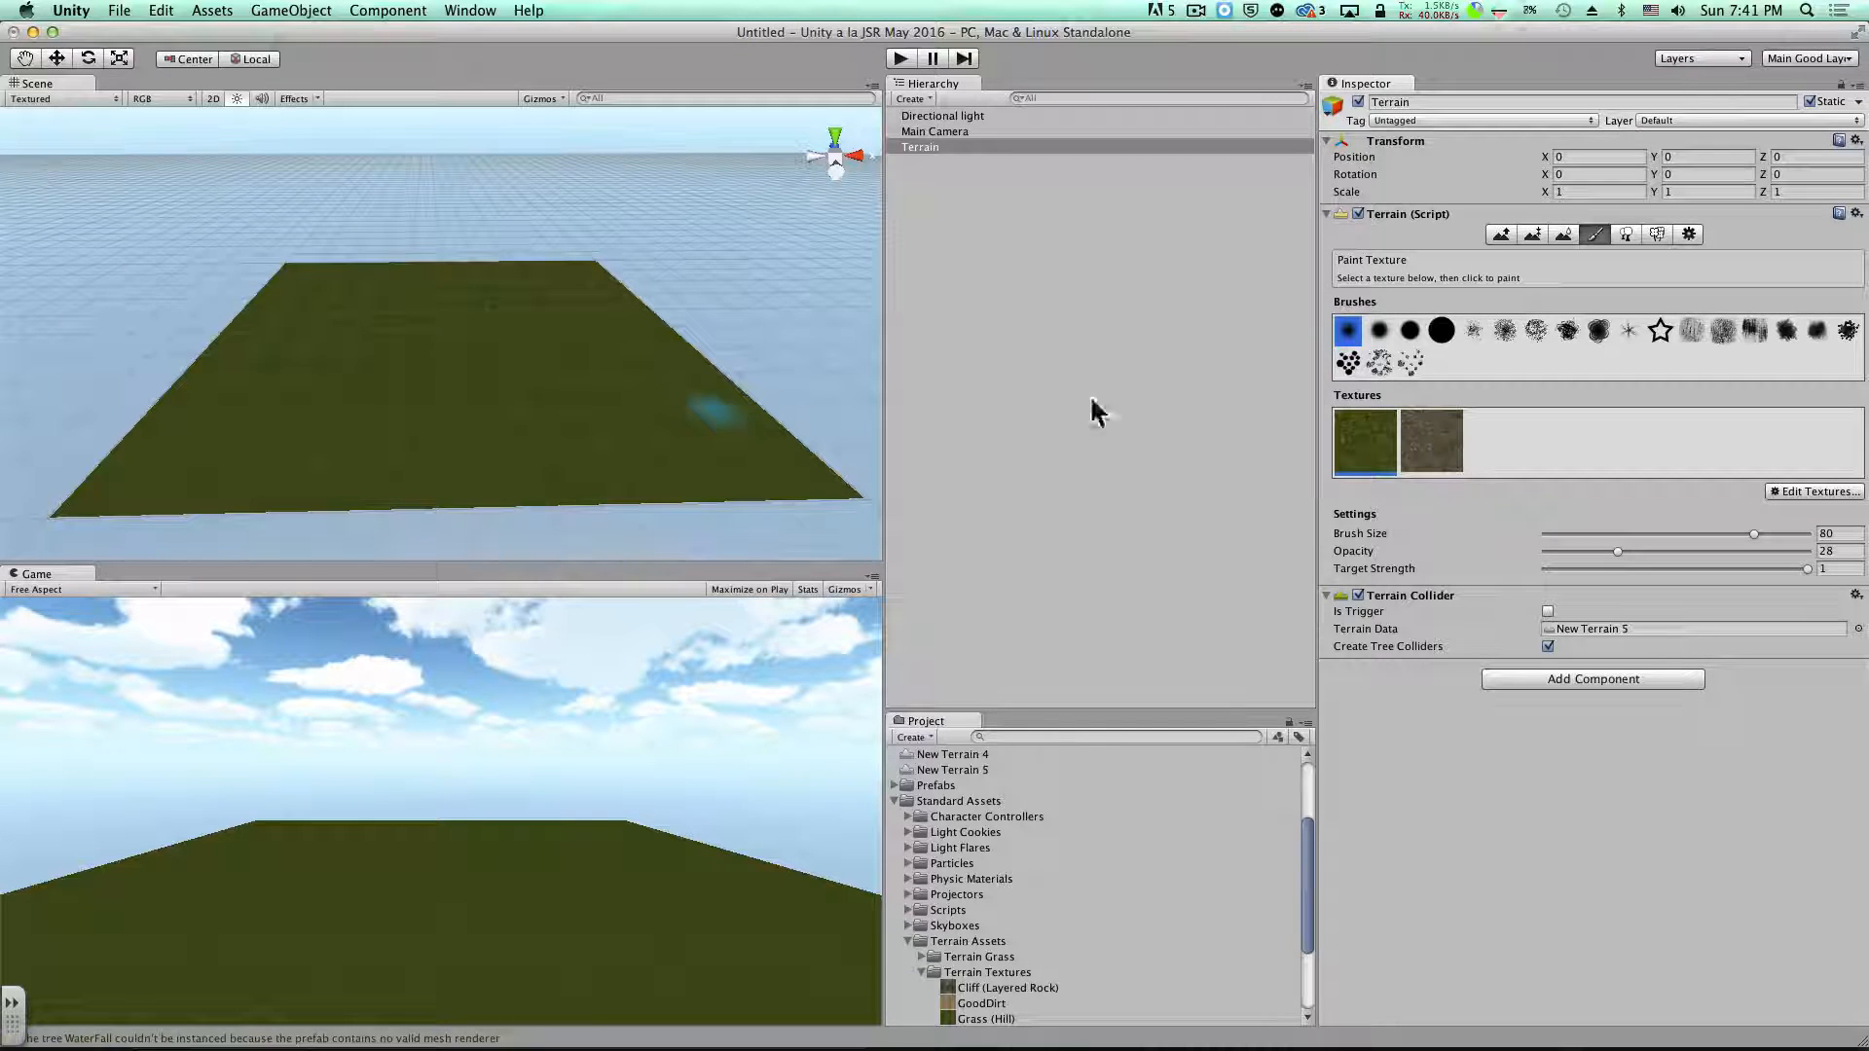
Raise gentle hills across the terrain with the Raise / Lower Terrain tool at brush size 85
scroll(429, 399, "up", 1)
scroll(428, 399, "up", 2)
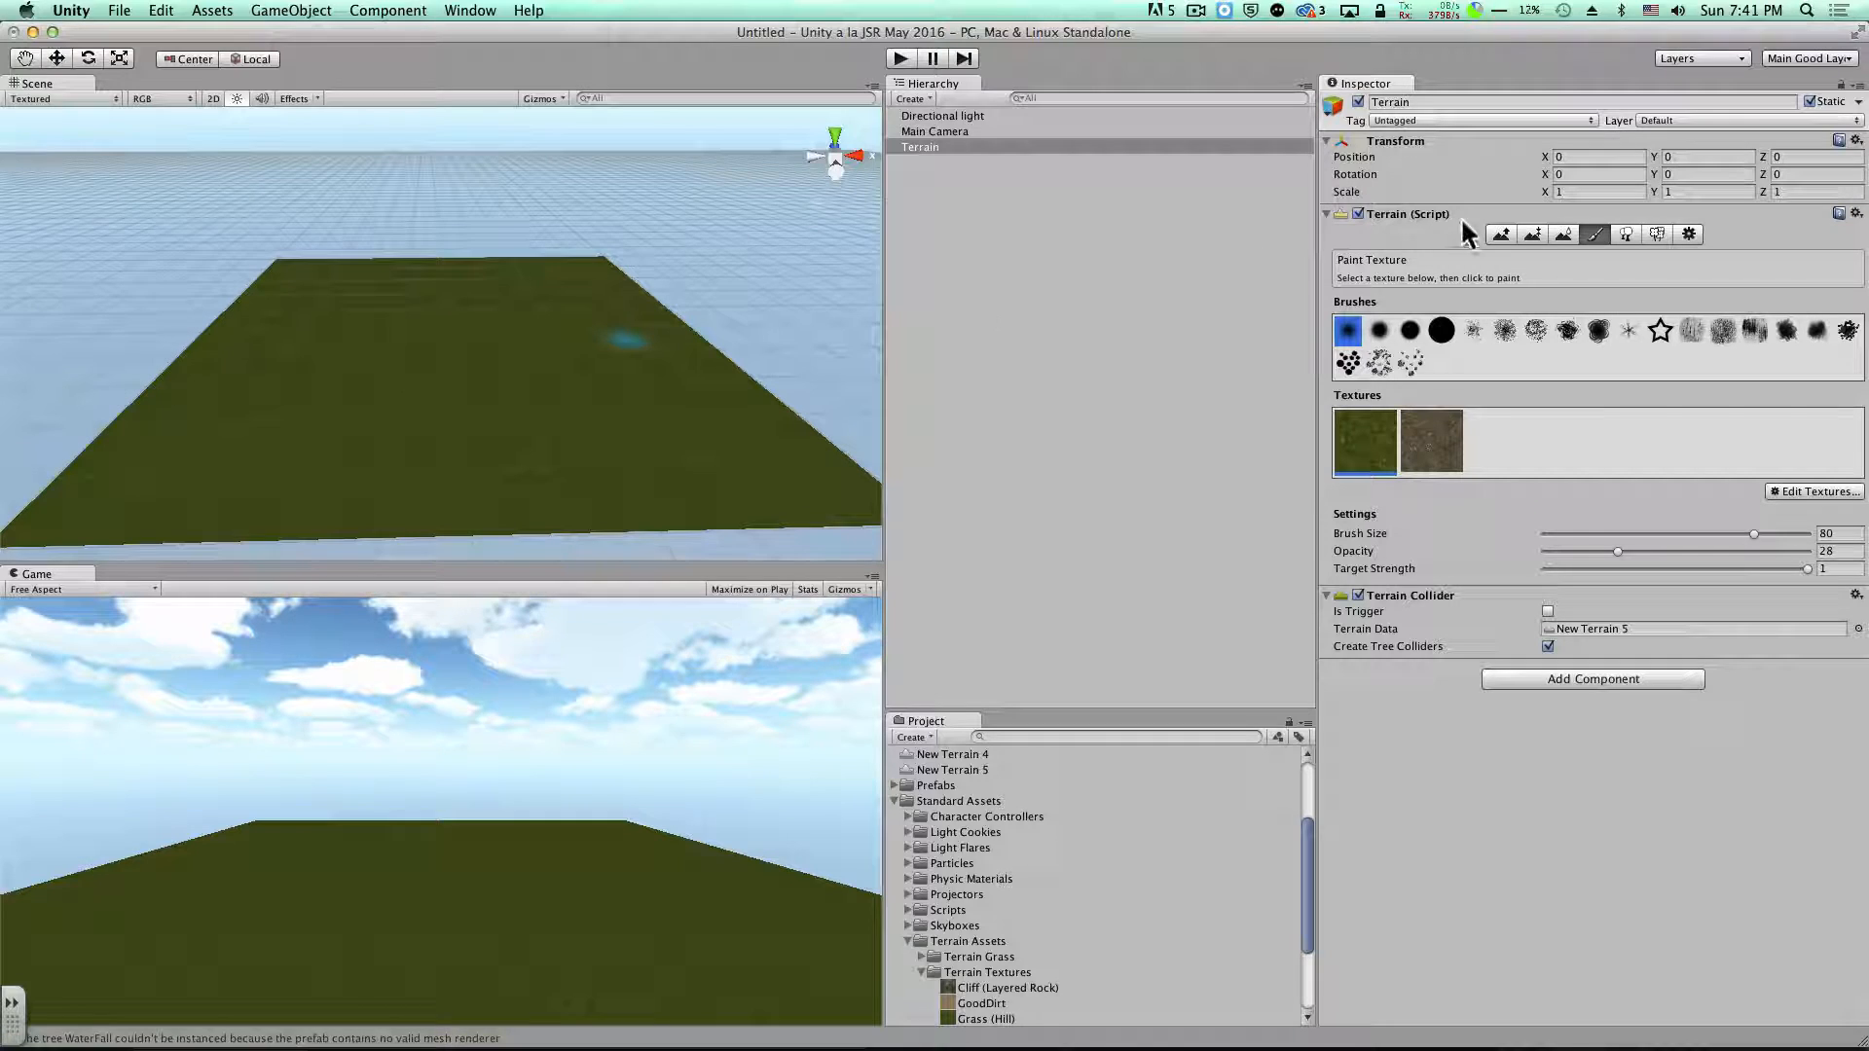
left_click(1506, 236)
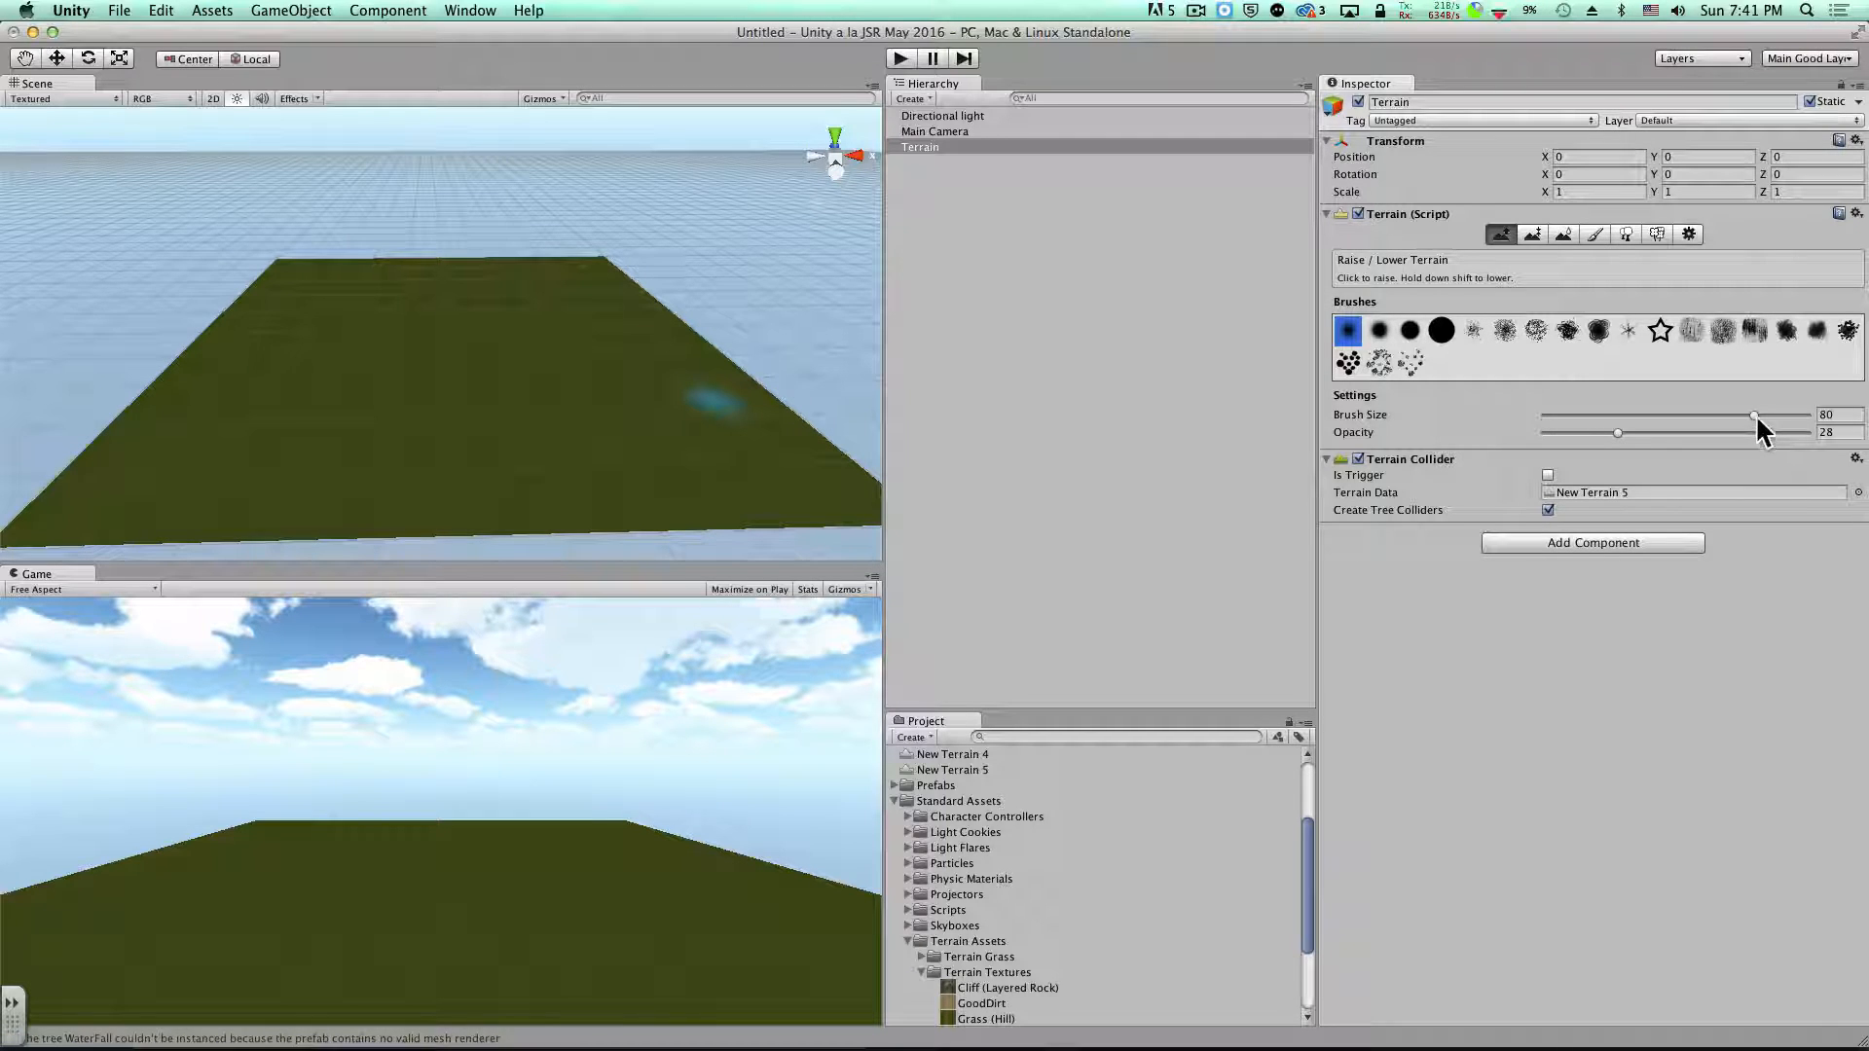
left_click_drag(1755, 415, 1768, 416)
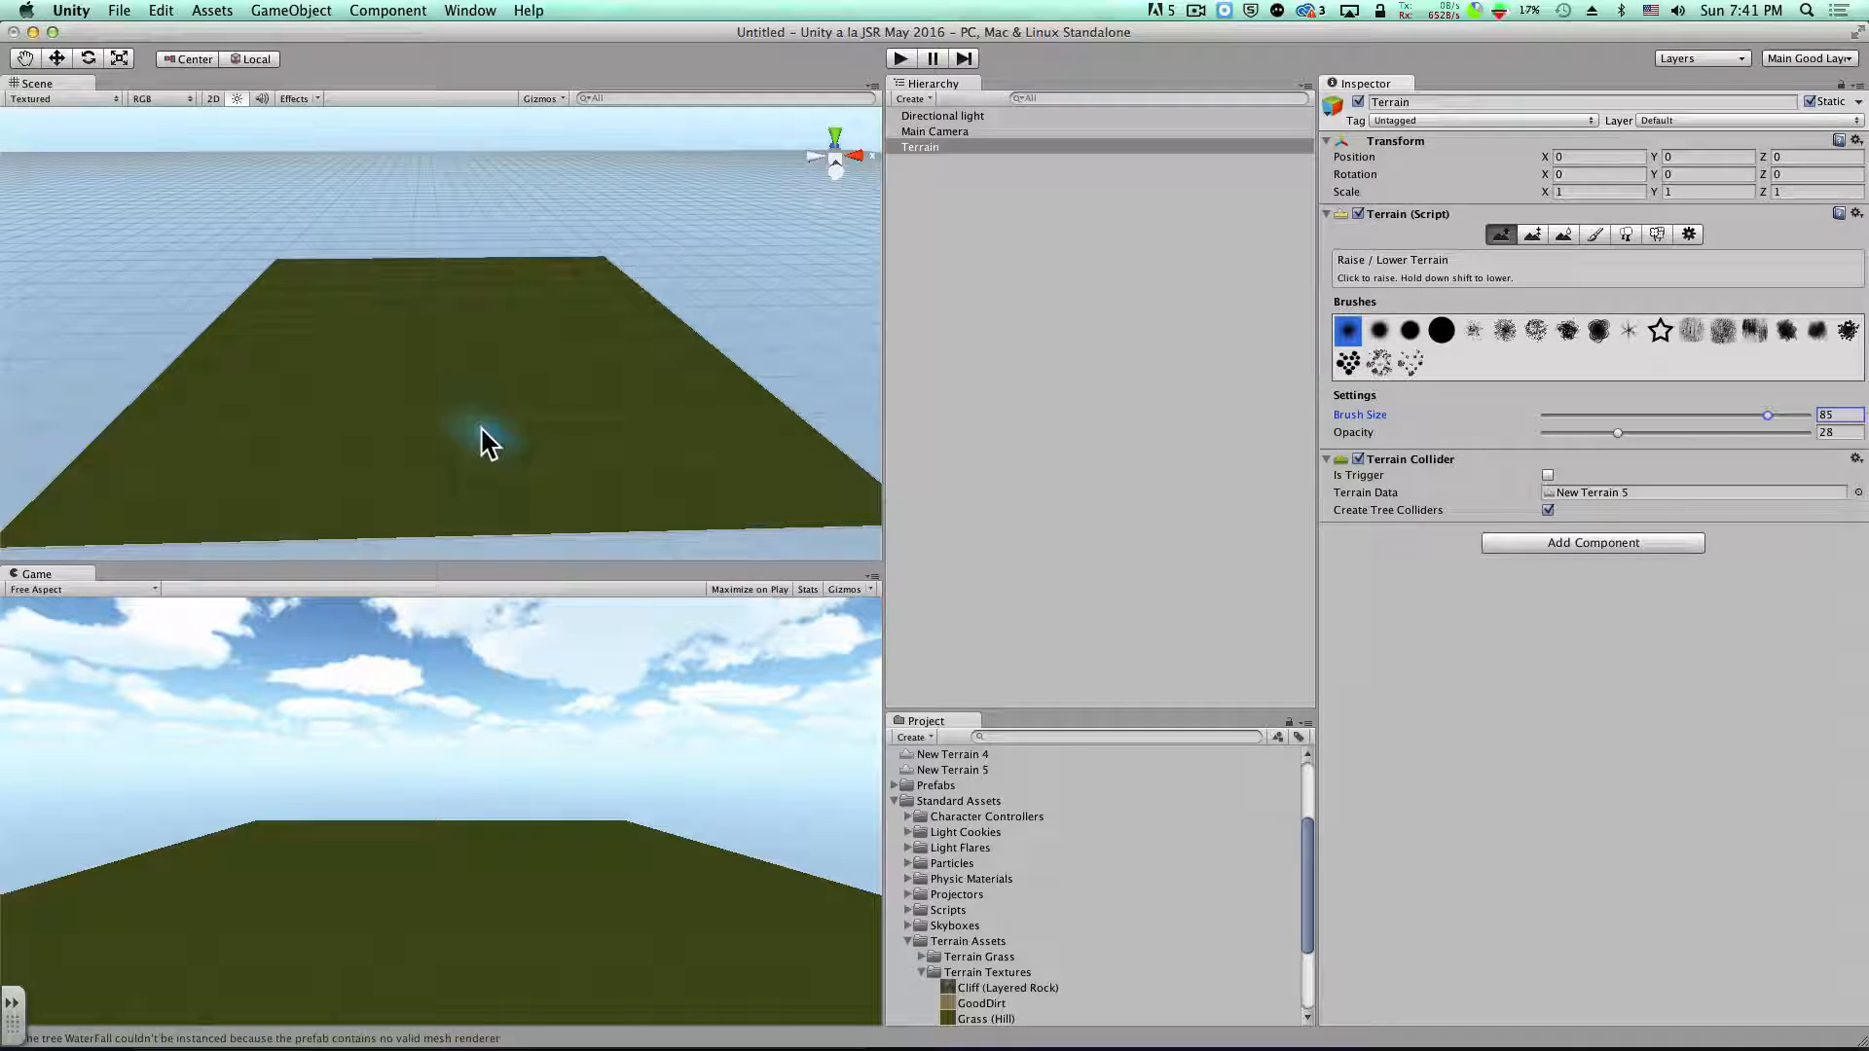
mouse_move(408, 451)
left_mouse_down()
mouse_move(484, 447)
mouse_move(530, 389)
mouse_move(605, 367)
mouse_move(413, 321)
mouse_move(334, 355)
mouse_move(313, 417)
mouse_move(236, 477)
mouse_move(283, 480)
mouse_move(405, 400)
mouse_move(409, 330)
mouse_move(447, 343)
mouse_move(459, 413)
mouse_move(488, 394)
mouse_move(729, 465)
mouse_move(693, 392)
mouse_move(634, 360)
mouse_move(571, 269)
mouse_move(567, 285)
left_mouse_up()
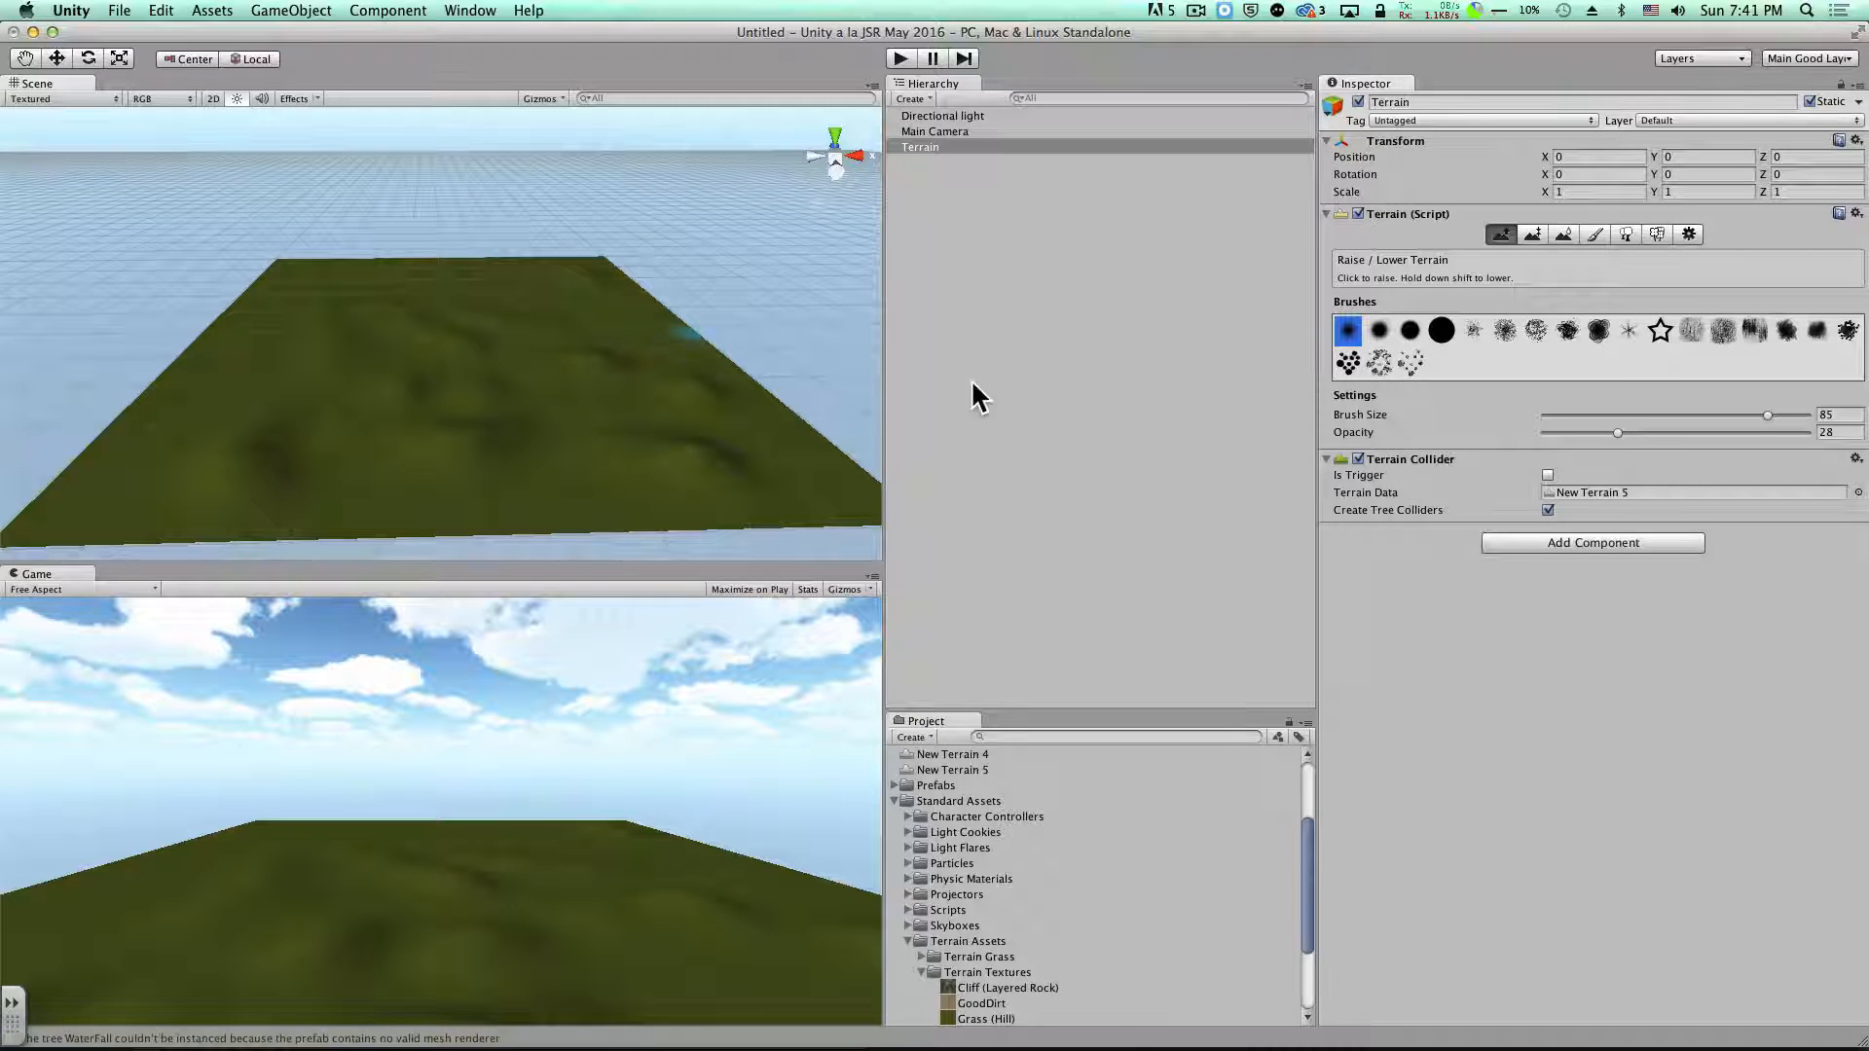
Paint scattered patches of the Grass&Rock texture over the hills and along the side edges of the terrain
left_click(1593, 232)
left_click(1439, 432)
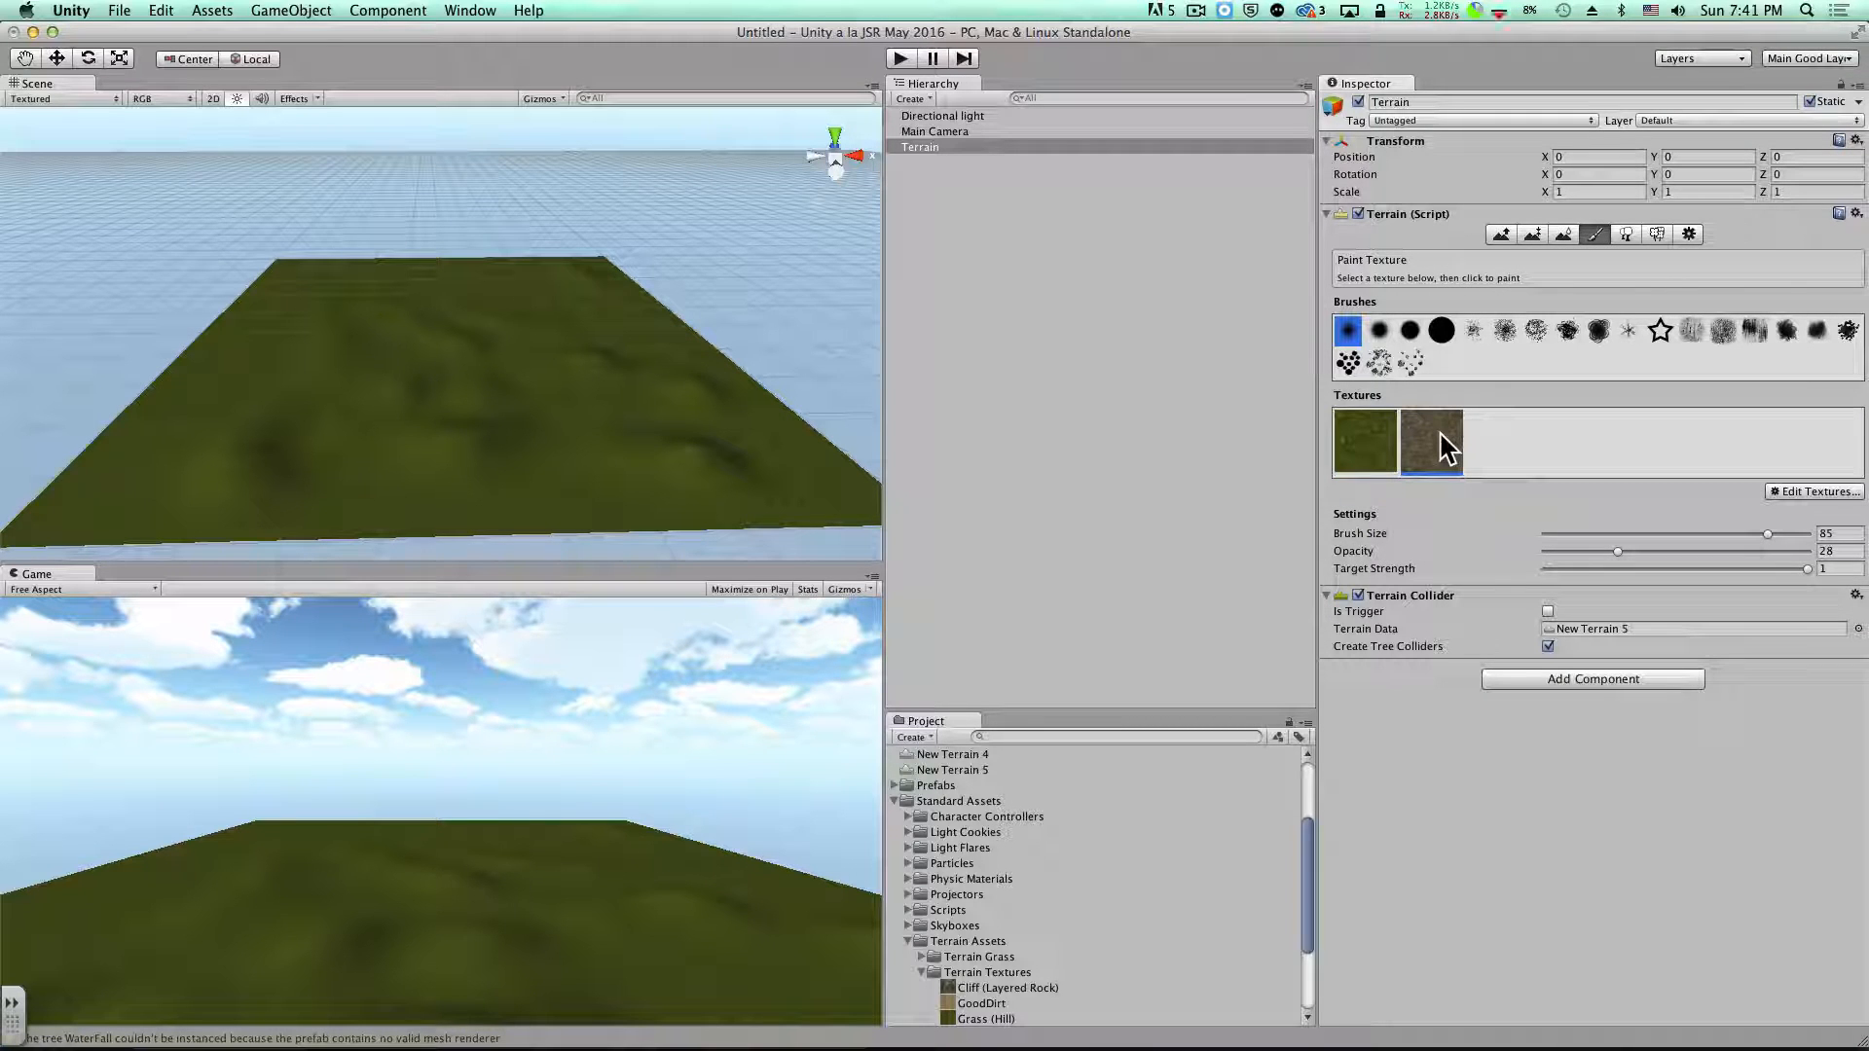
left_click(654, 472)
left_click(585, 375)
left_click(481, 401)
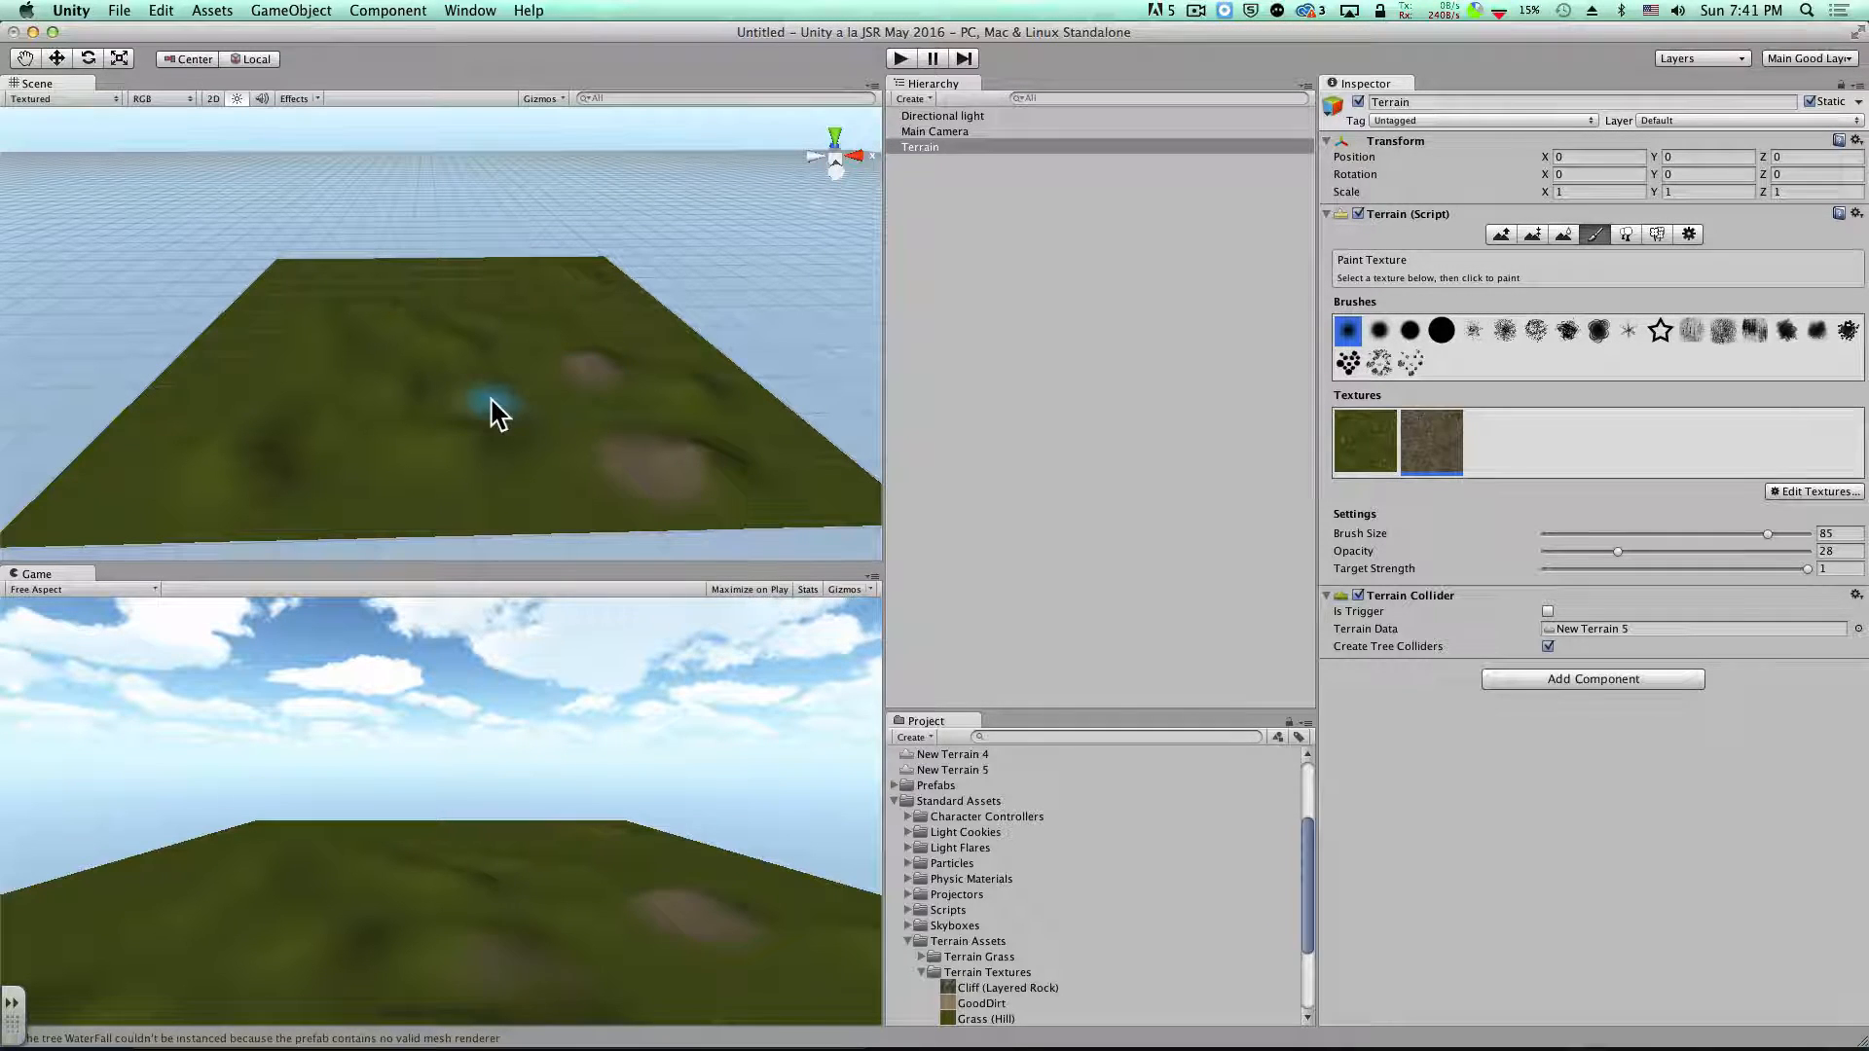
left_click(342, 342)
left_click(319, 447)
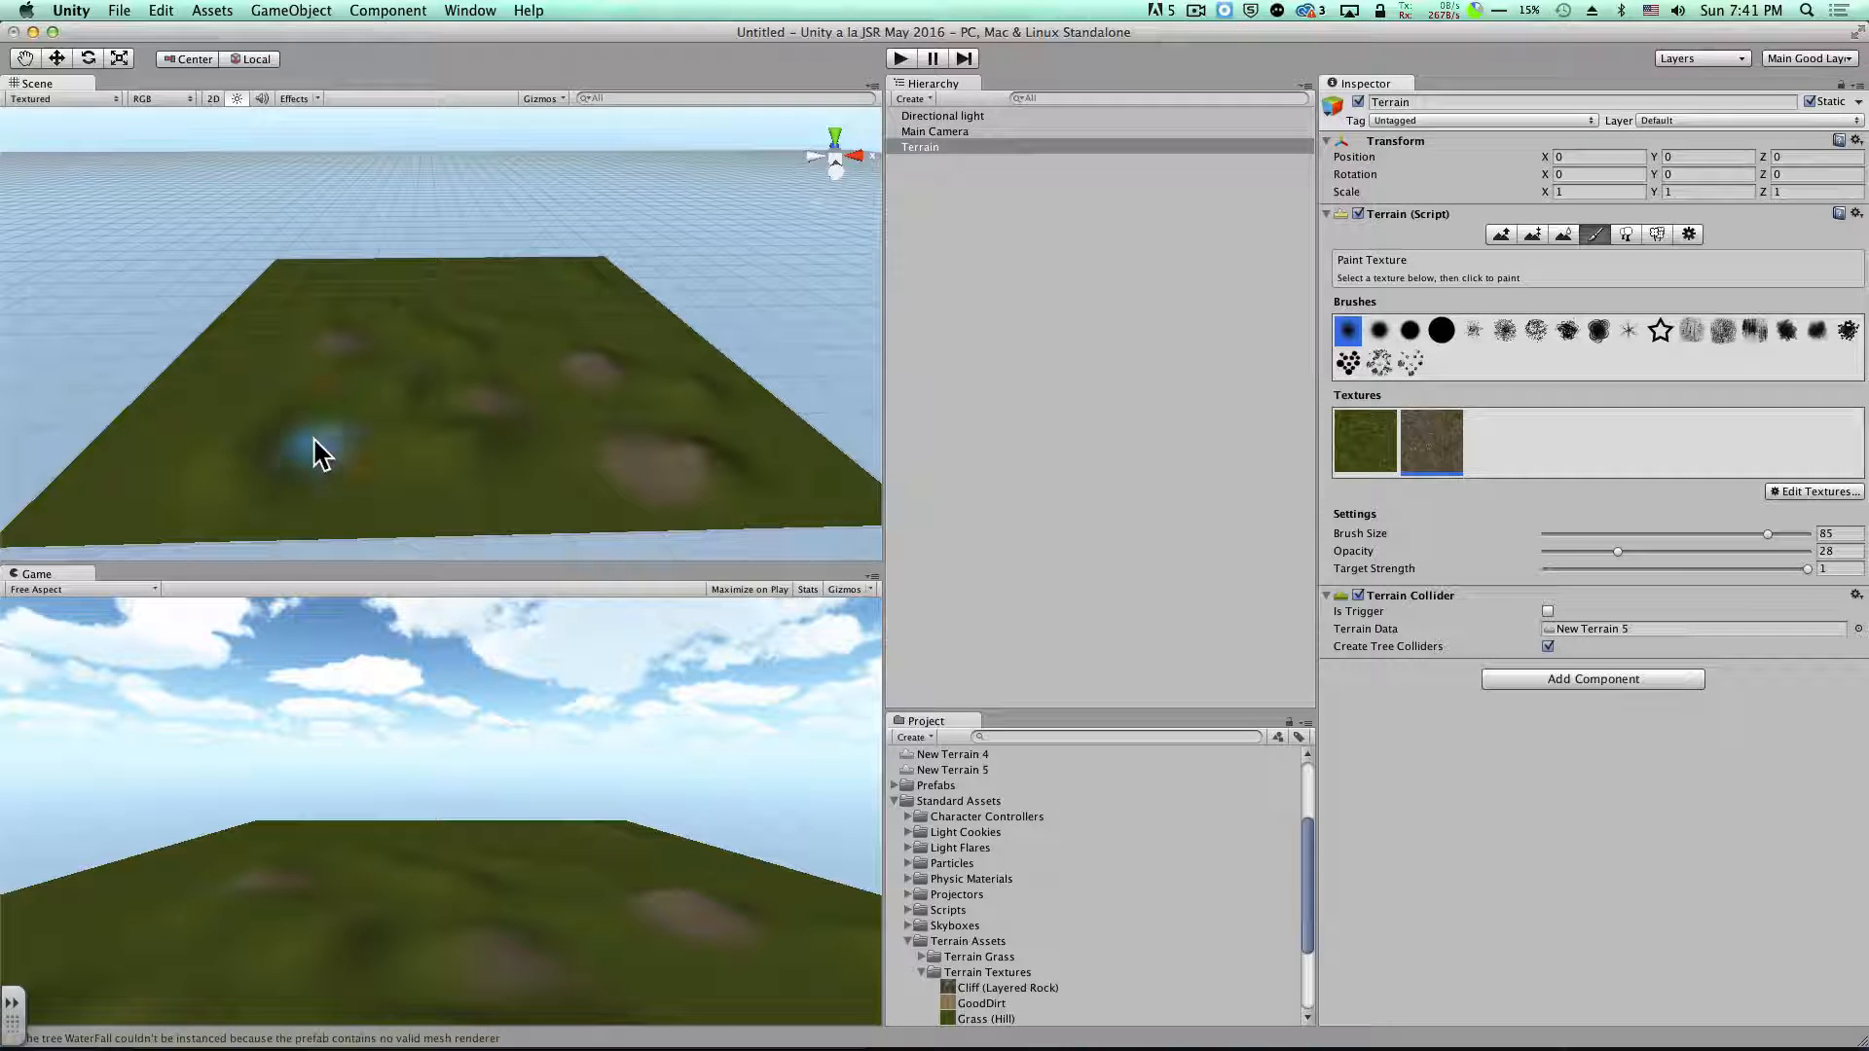
left_click(259, 427)
left_click(219, 425)
left_click(284, 367)
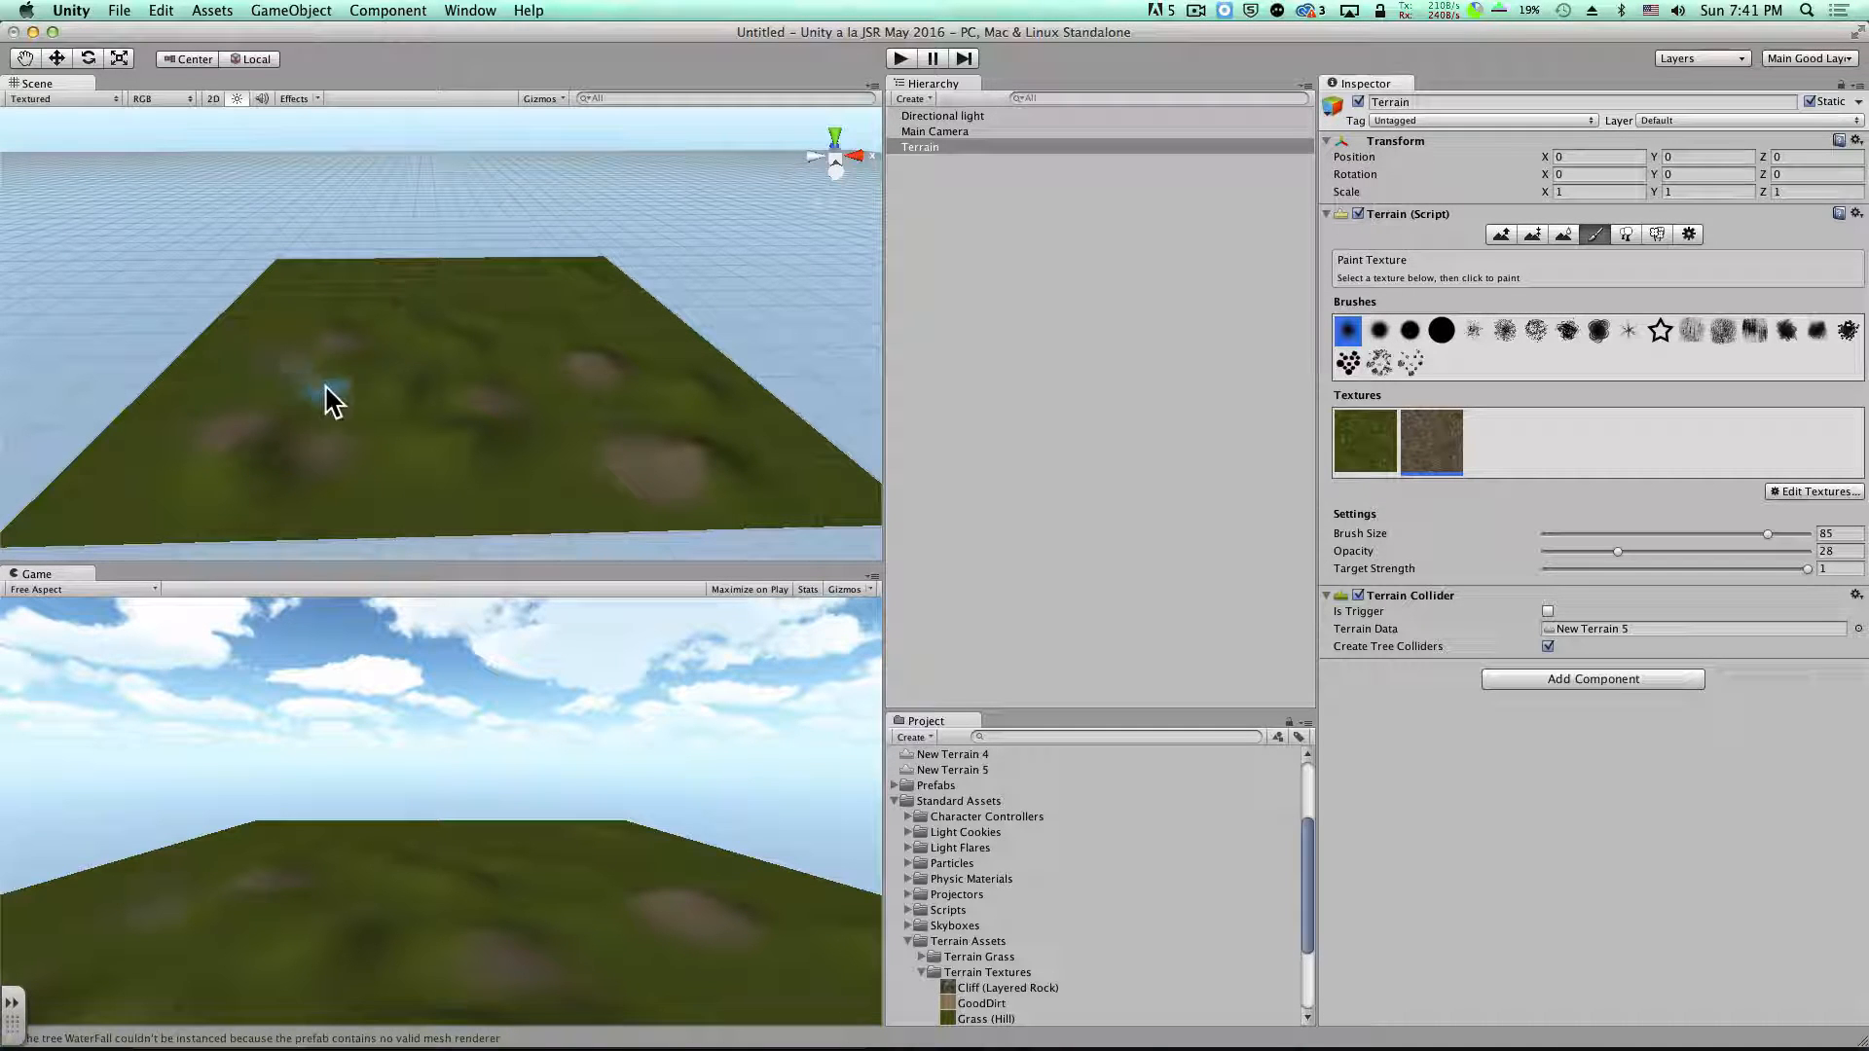
left_click(244, 303)
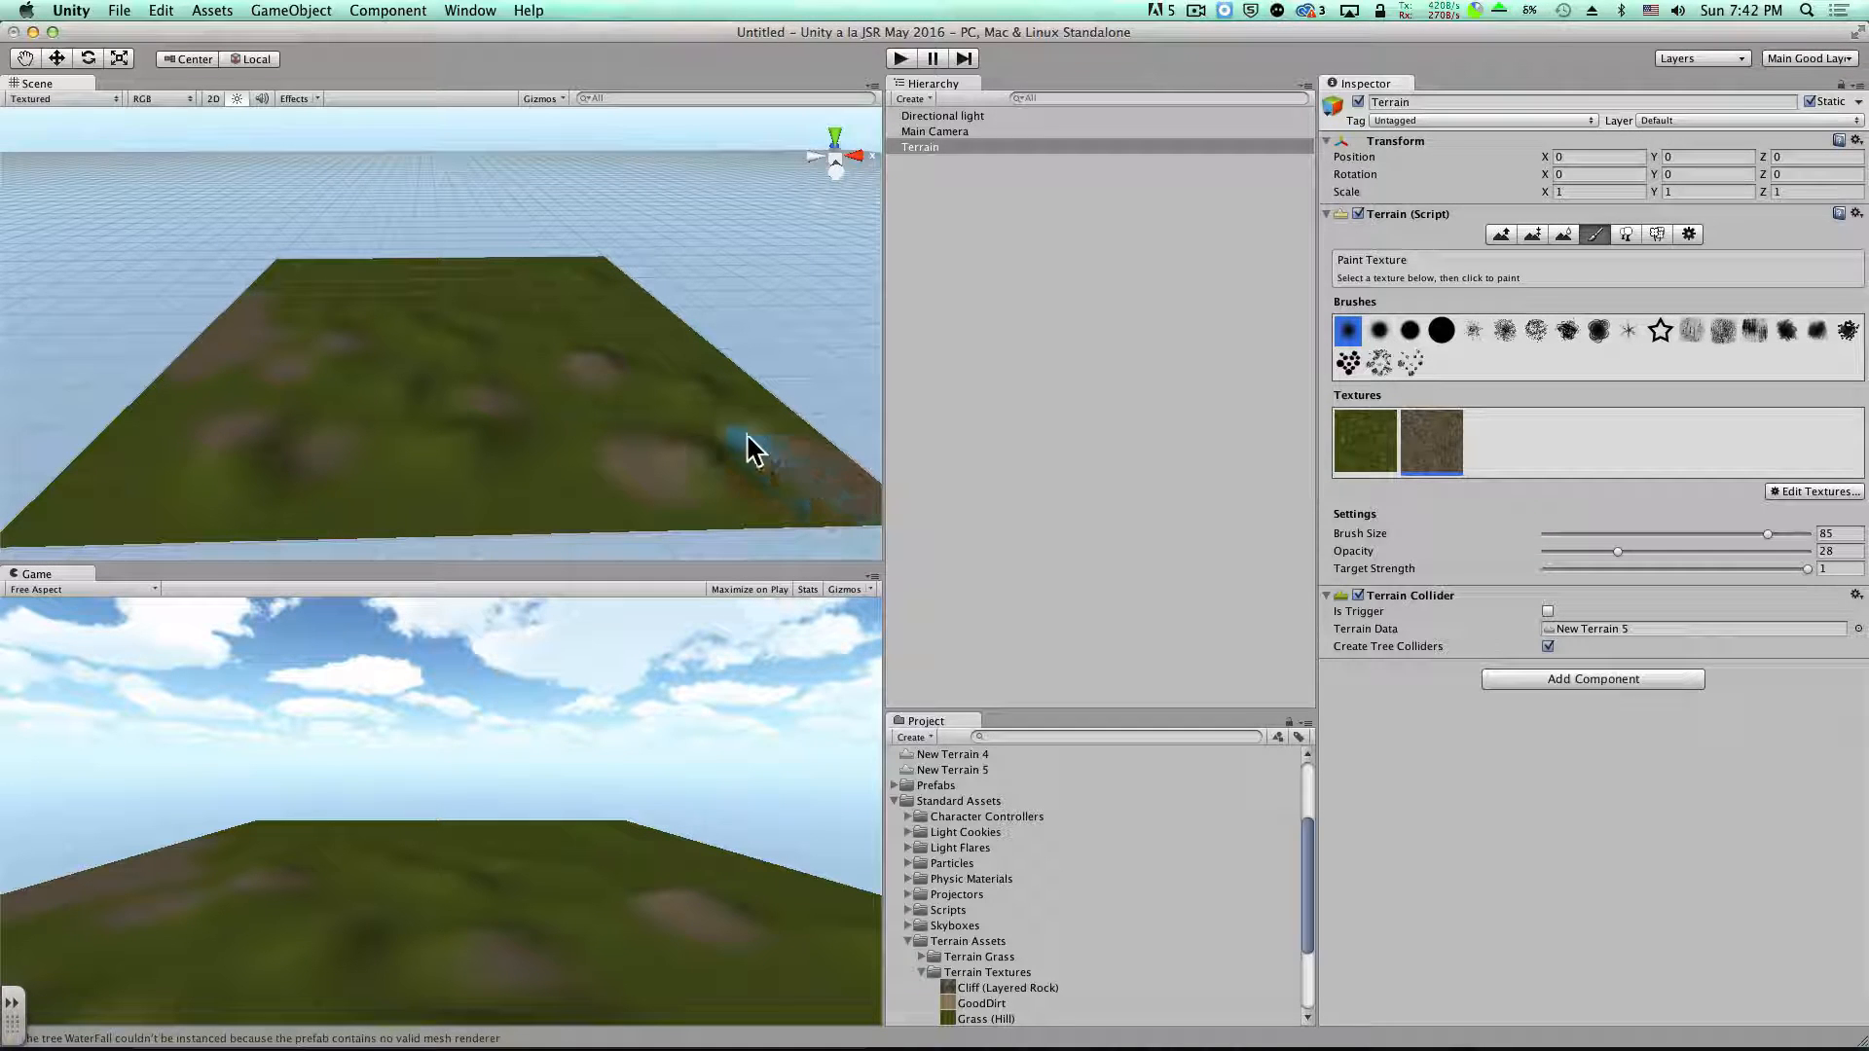
scroll(719, 443, "up", 3)
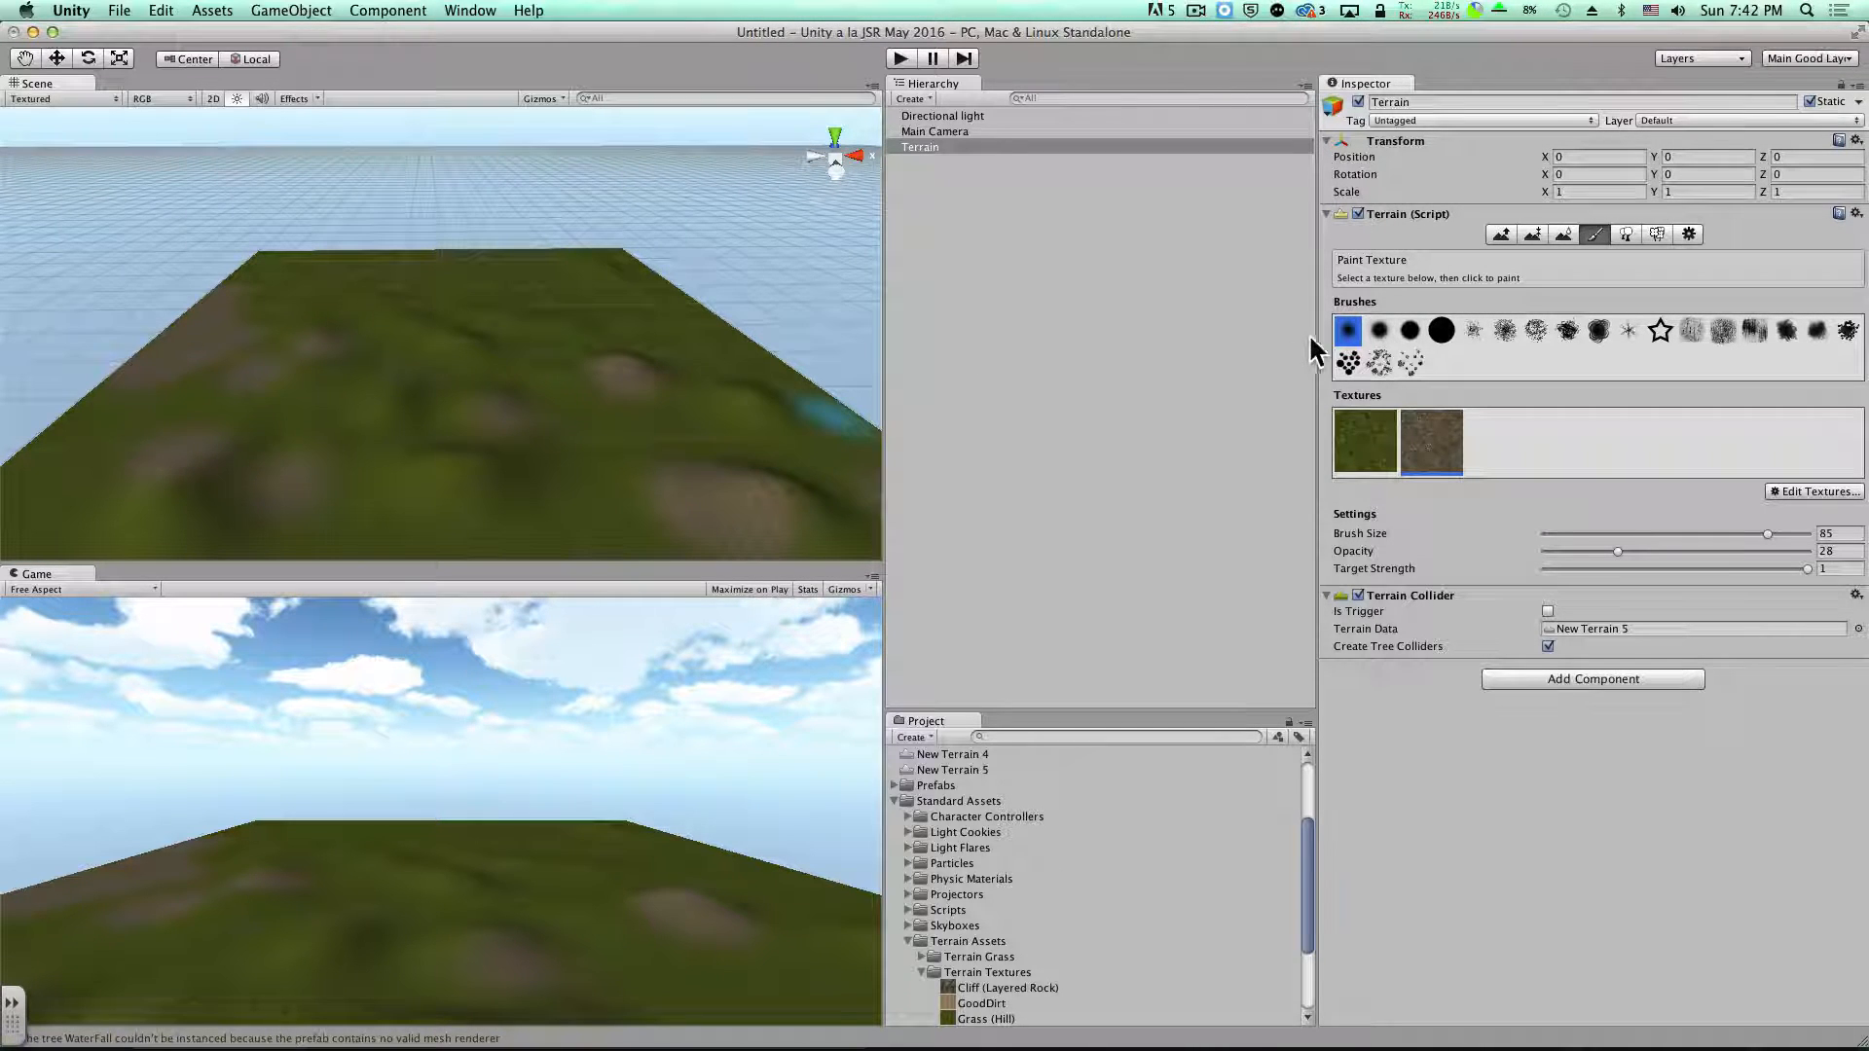
Raise a steep hill beside the rocky patch in the right foreground and level its top with the Paint Height tool
left_click(1534, 234)
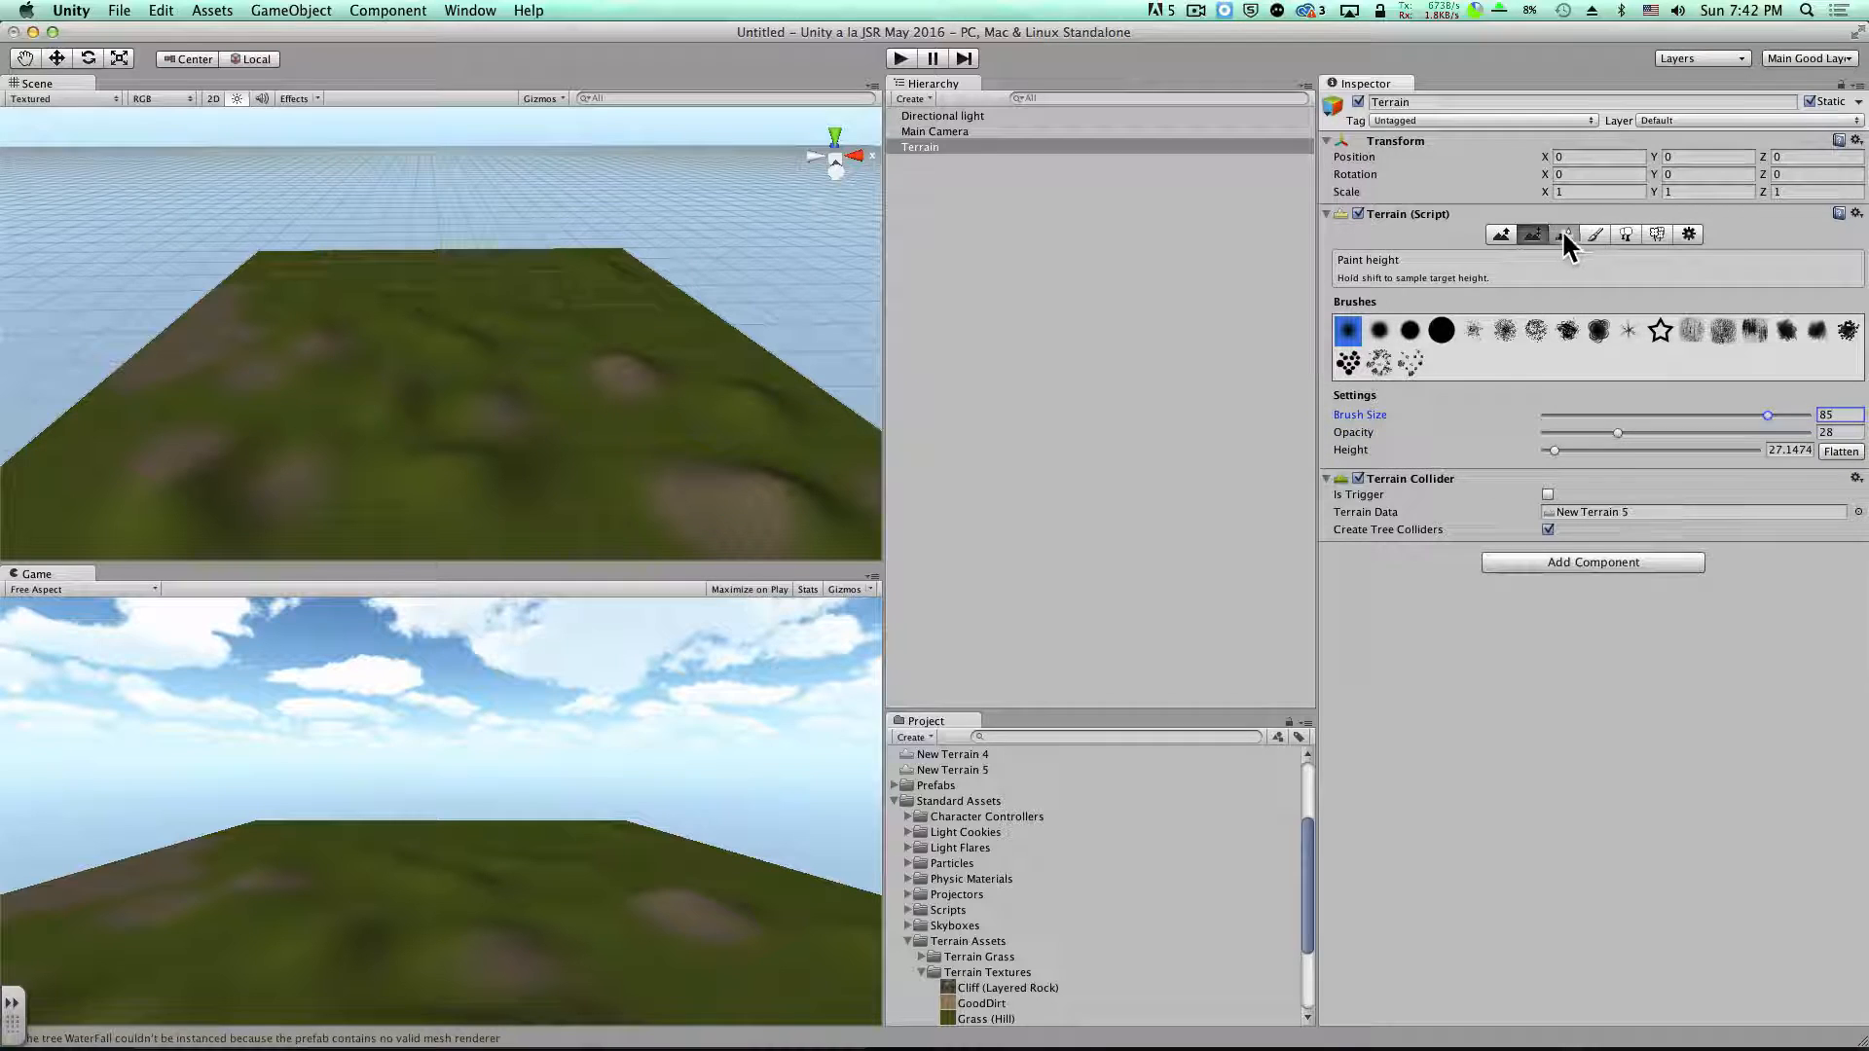
left_click(1561, 233)
left_click(1536, 231)
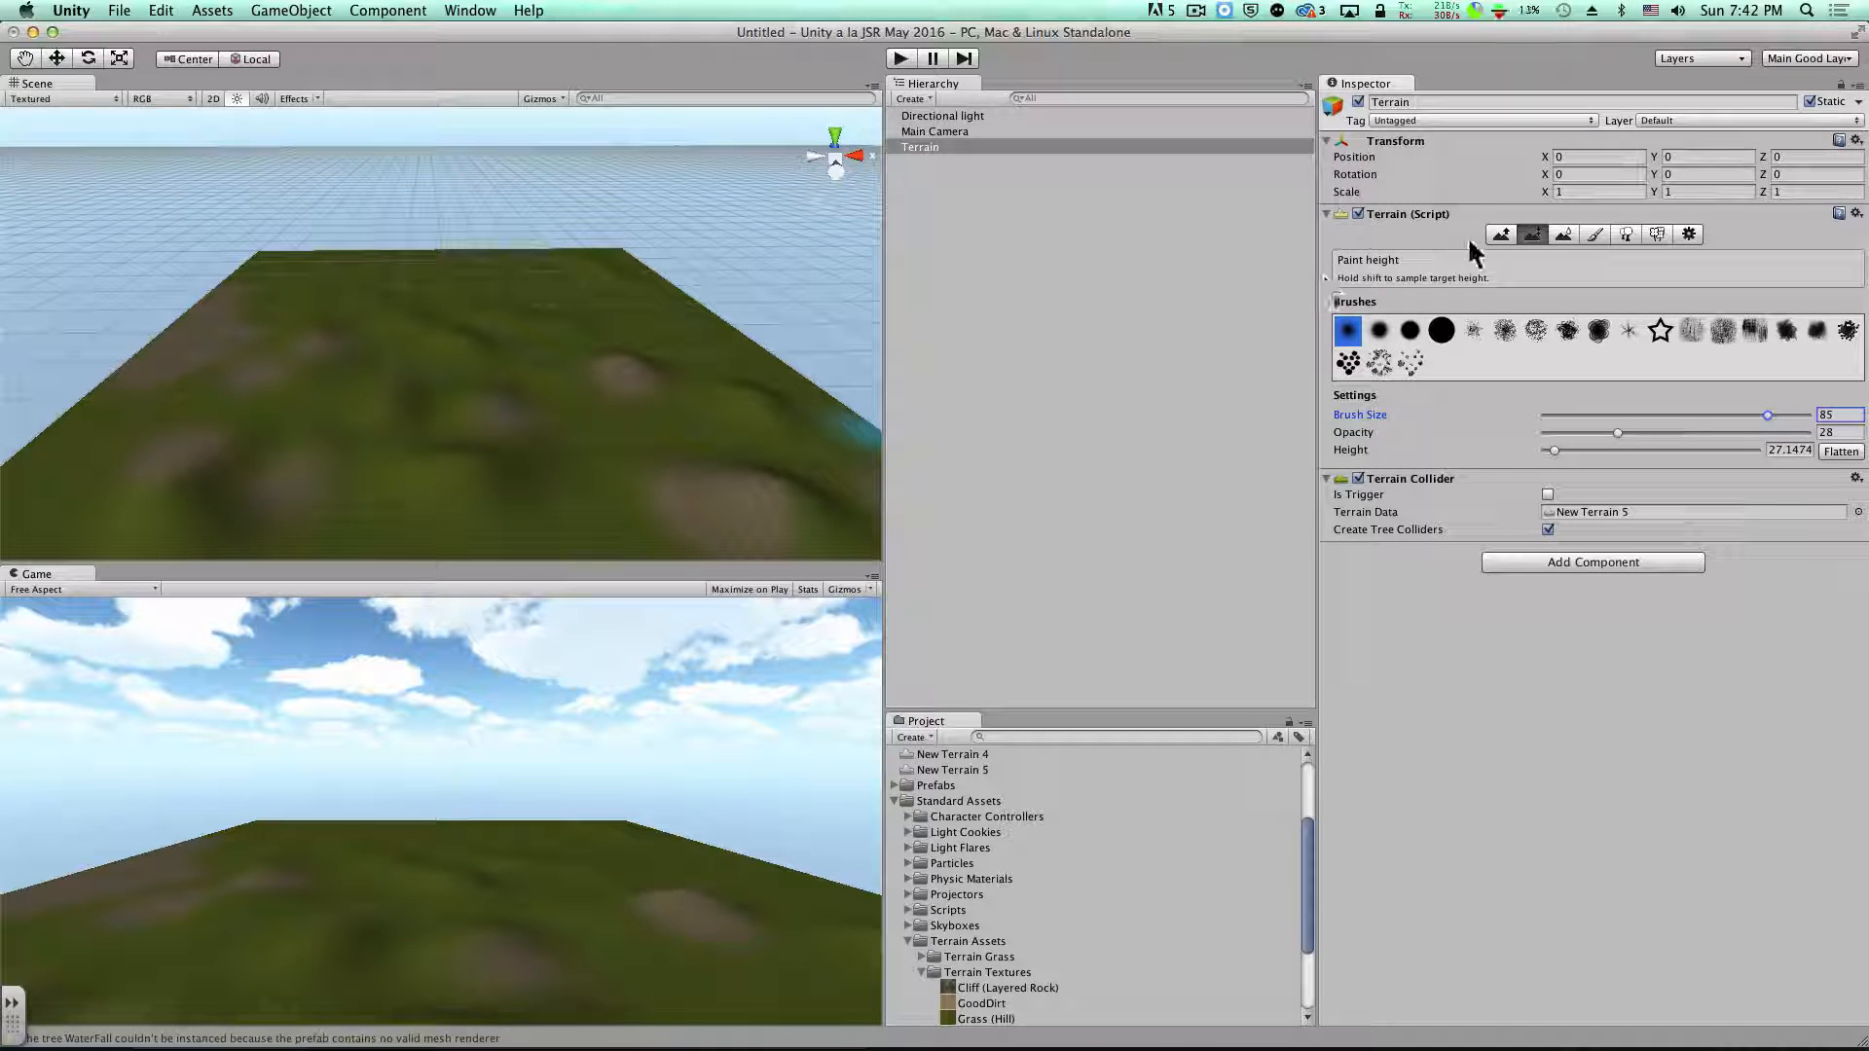
left_click(1501, 235)
mouse_move(633, 453)
left_mouse_down()
mouse_move(626, 429)
mouse_move(718, 459)
left_mouse_up()
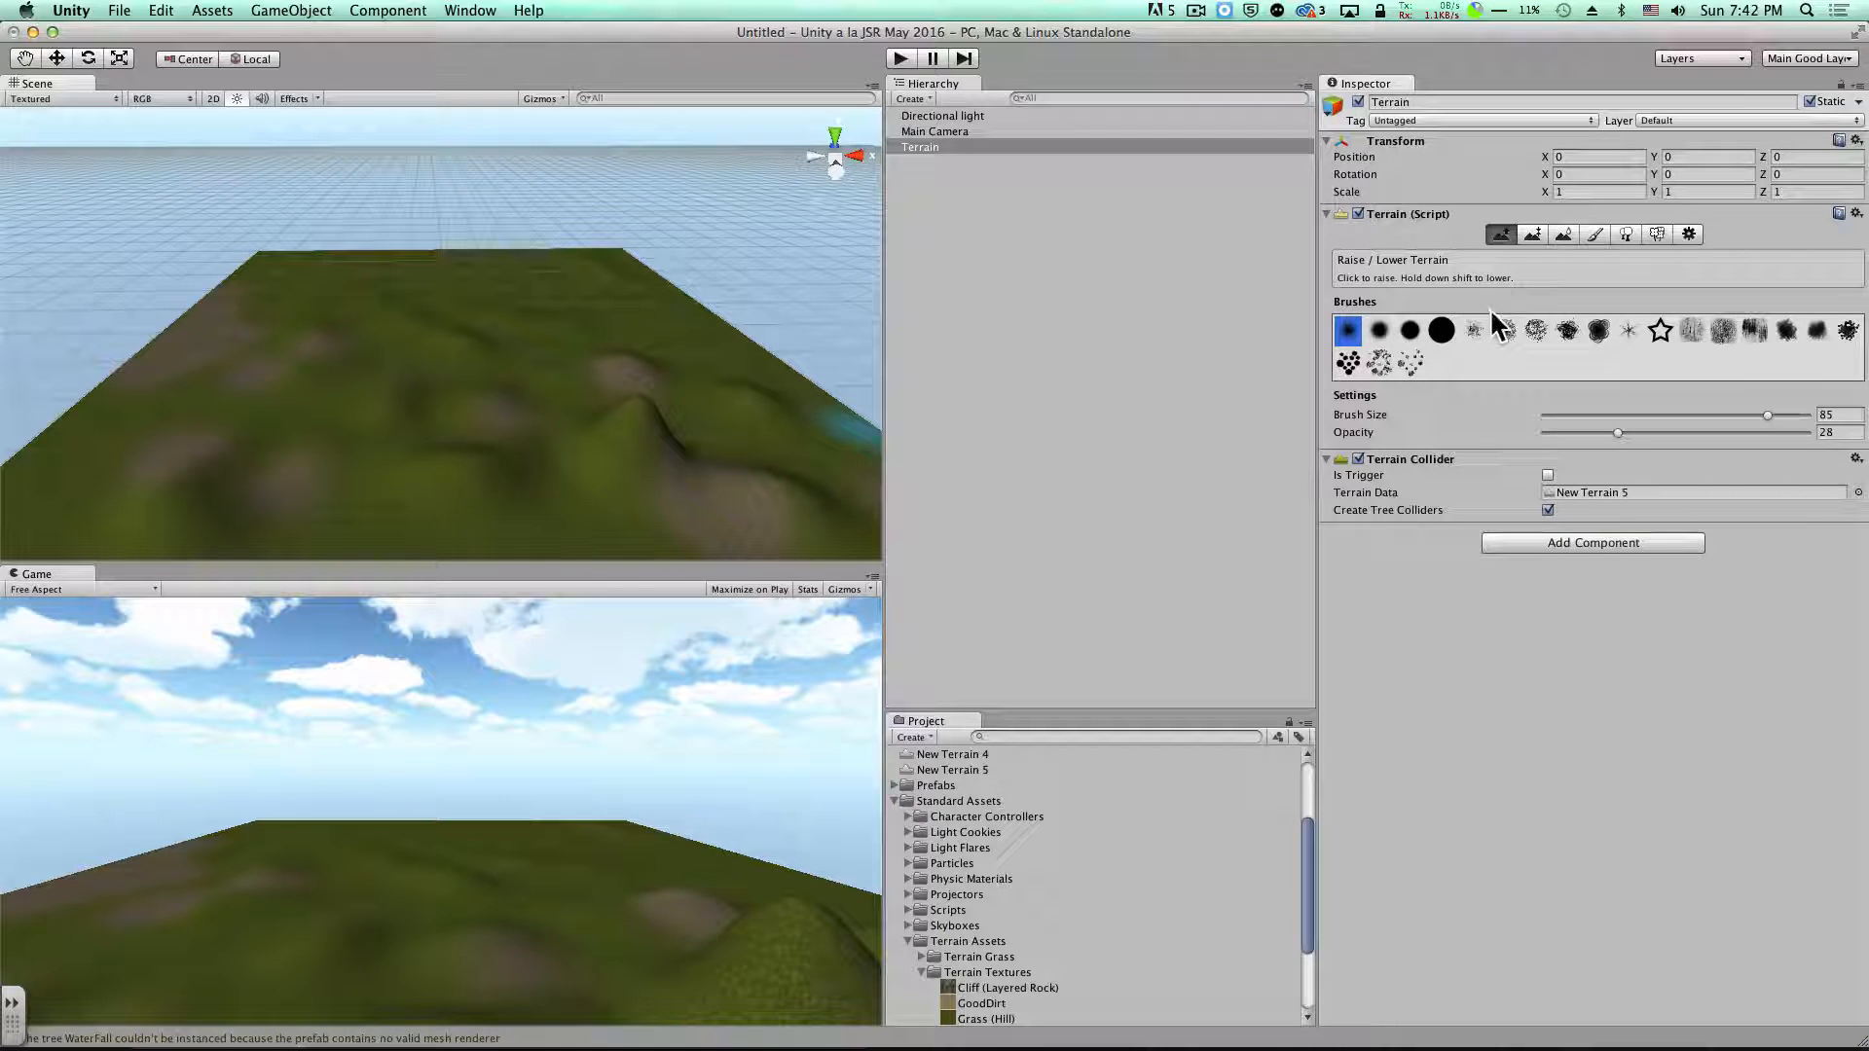
left_click(1533, 234)
mouse_move(642, 477)
left_mouse_down()
mouse_move(617, 417)
mouse_move(651, 425)
mouse_move(690, 486)
left_mouse_up()
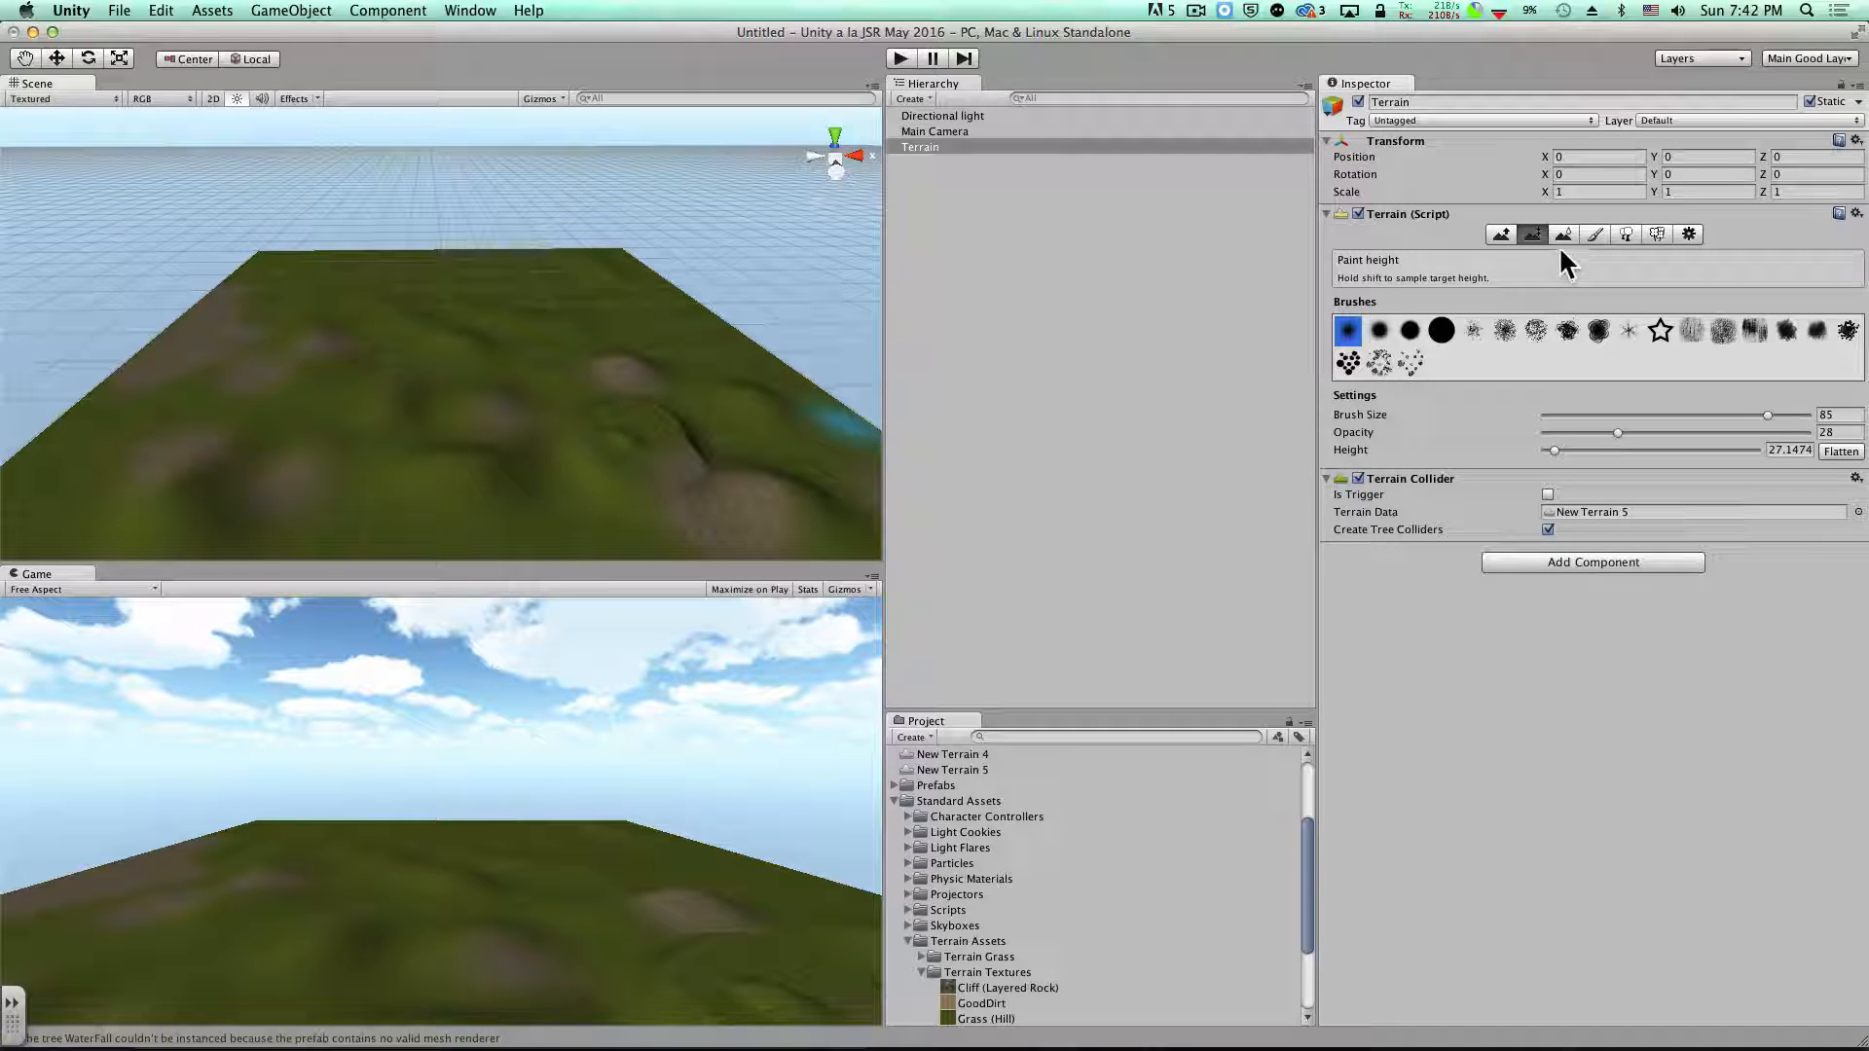
Soften the edges of the leveled hill with the Smooth Height tool at brush size 85
left_click(1562, 234)
left_click_drag(571, 555, 710, 526, "alt")
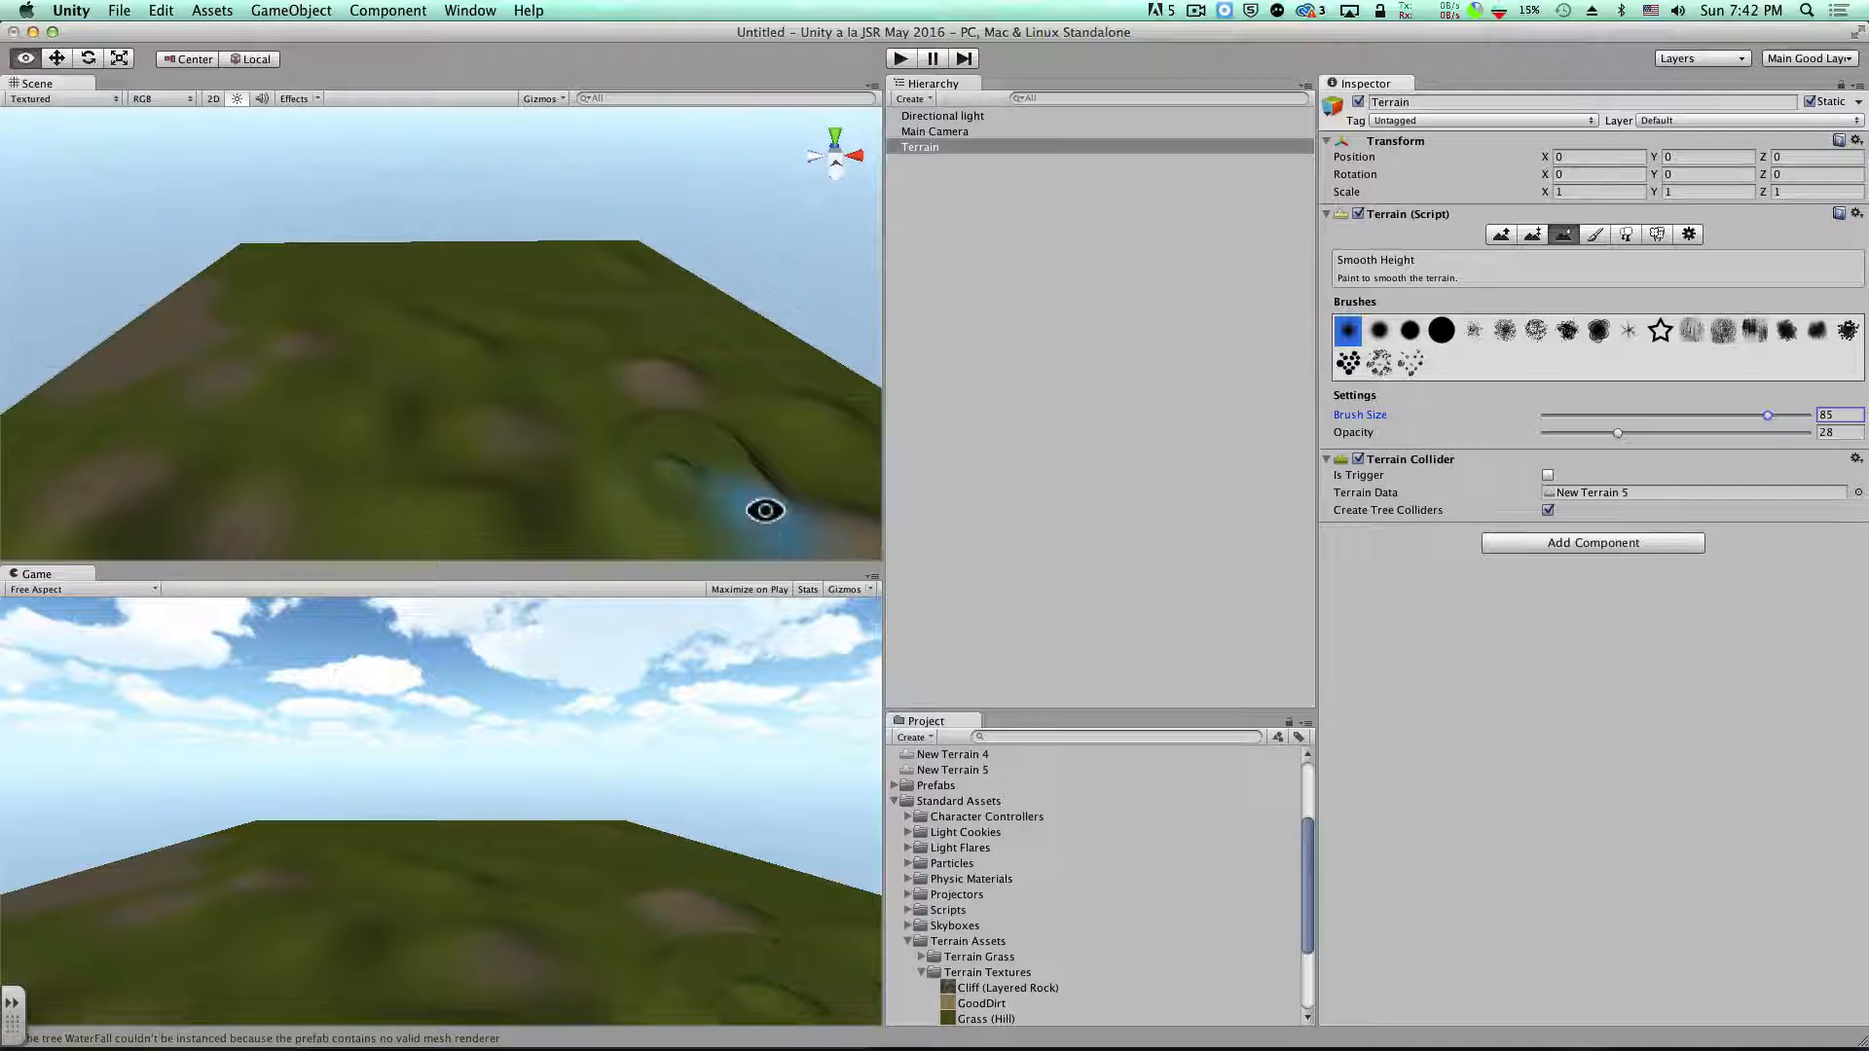
middle_click_drag(765, 510, 539, 392)
scroll(562, 454, "up", 4)
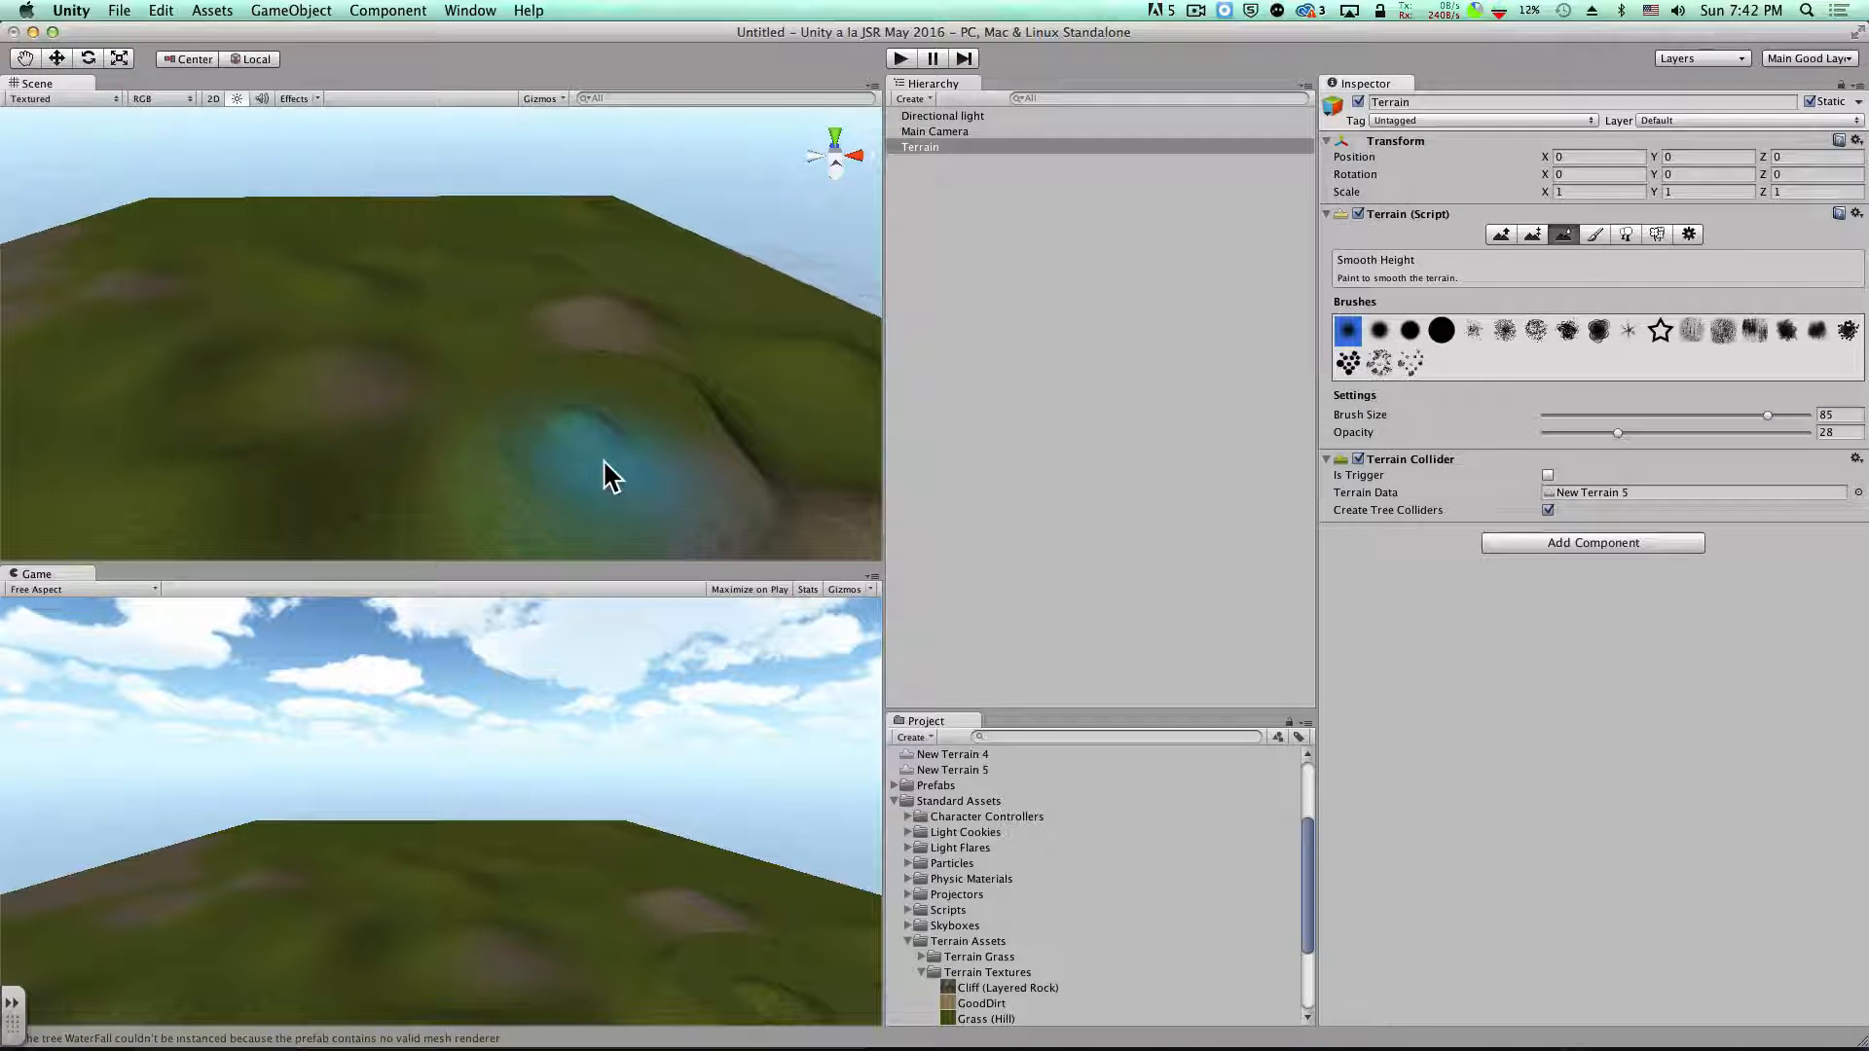
middle_click_drag(628, 491, 646, 455)
left_click_drag(647, 455, 604, 301, "alt")
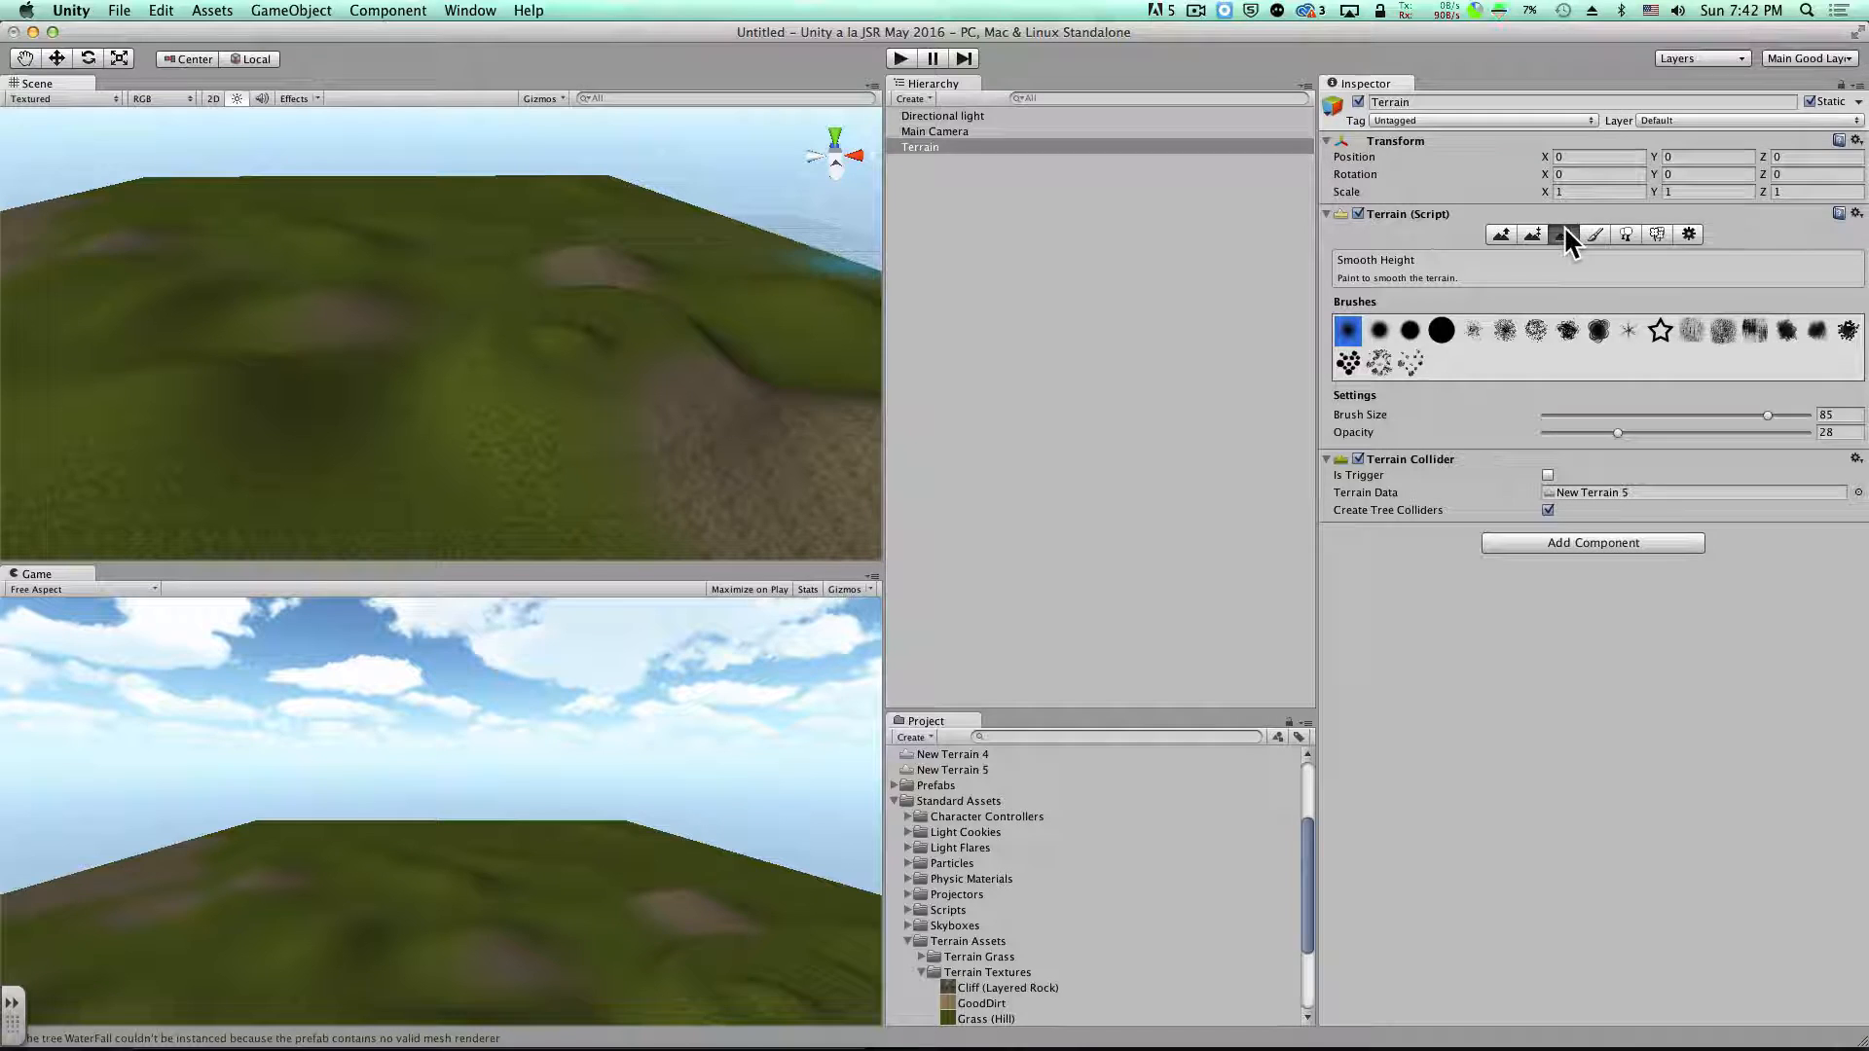
Add the Palm model as a placeable tree type for the terrain
left_click(1625, 234)
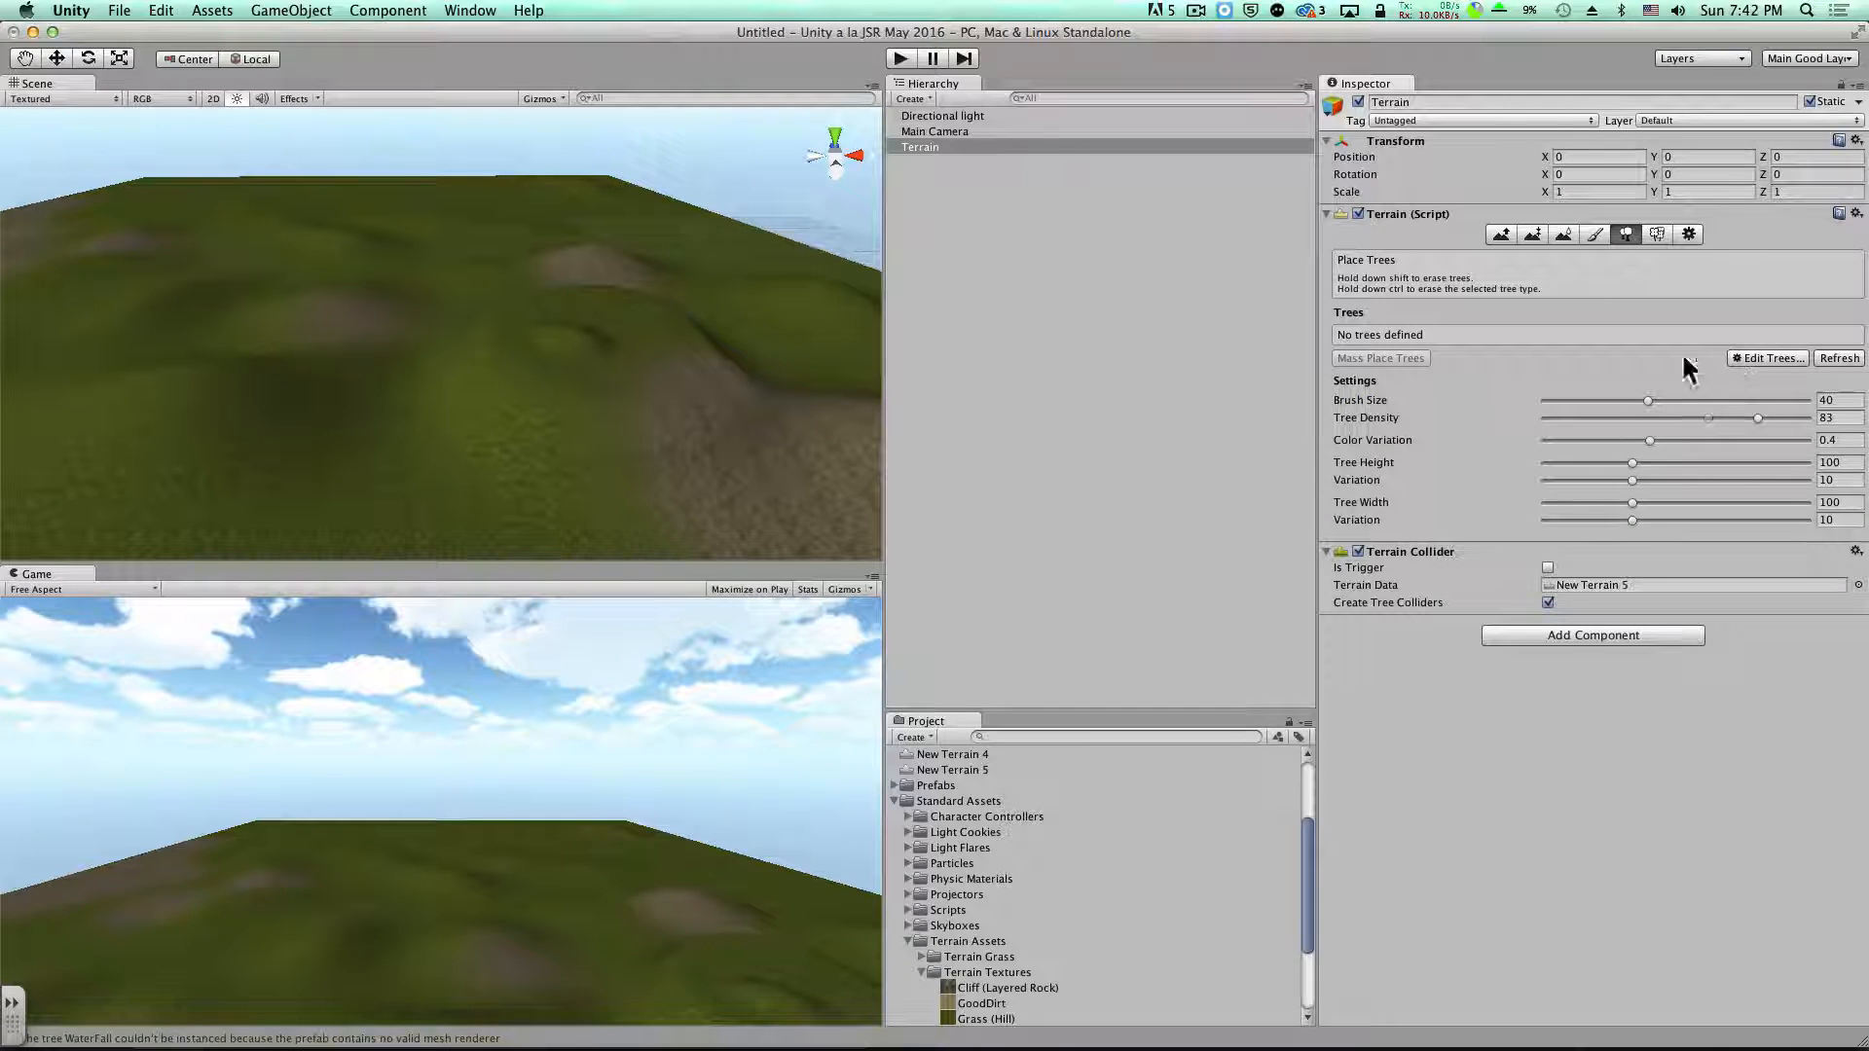
left_click(1758, 357)
left_click(1758, 369)
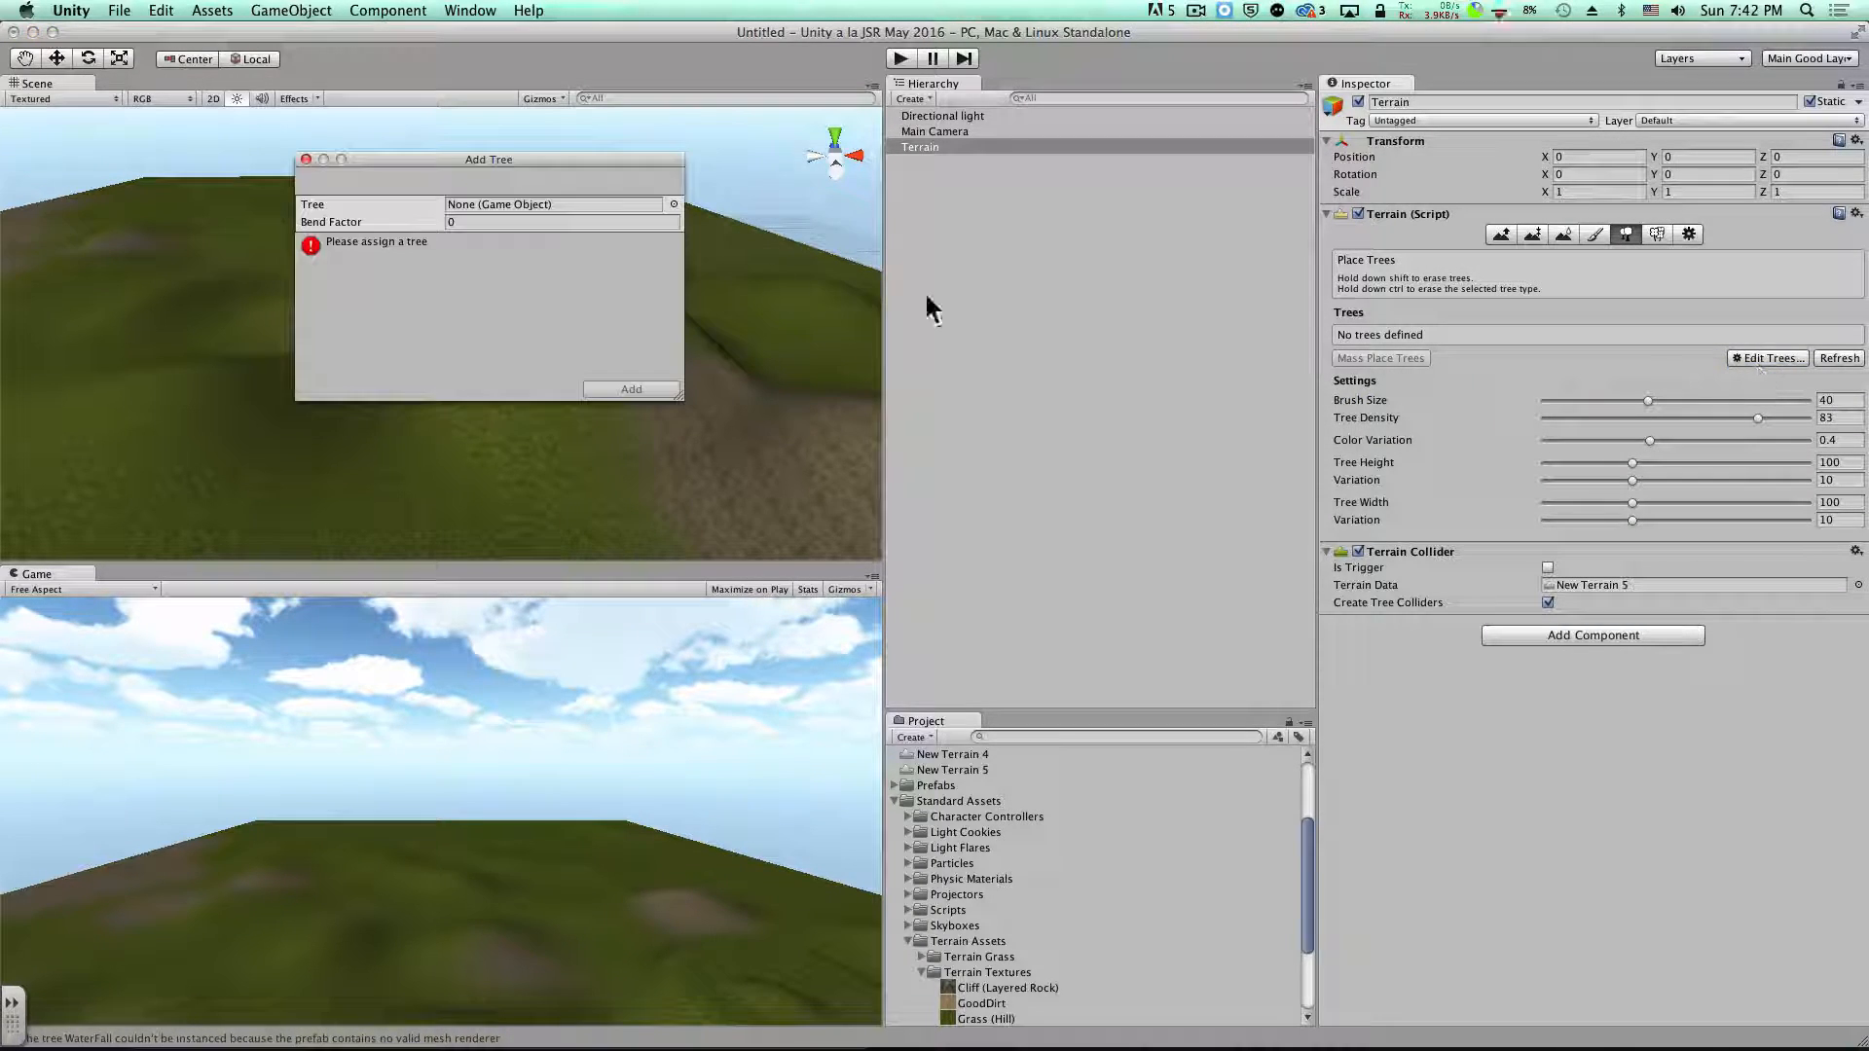
left_click(674, 204)
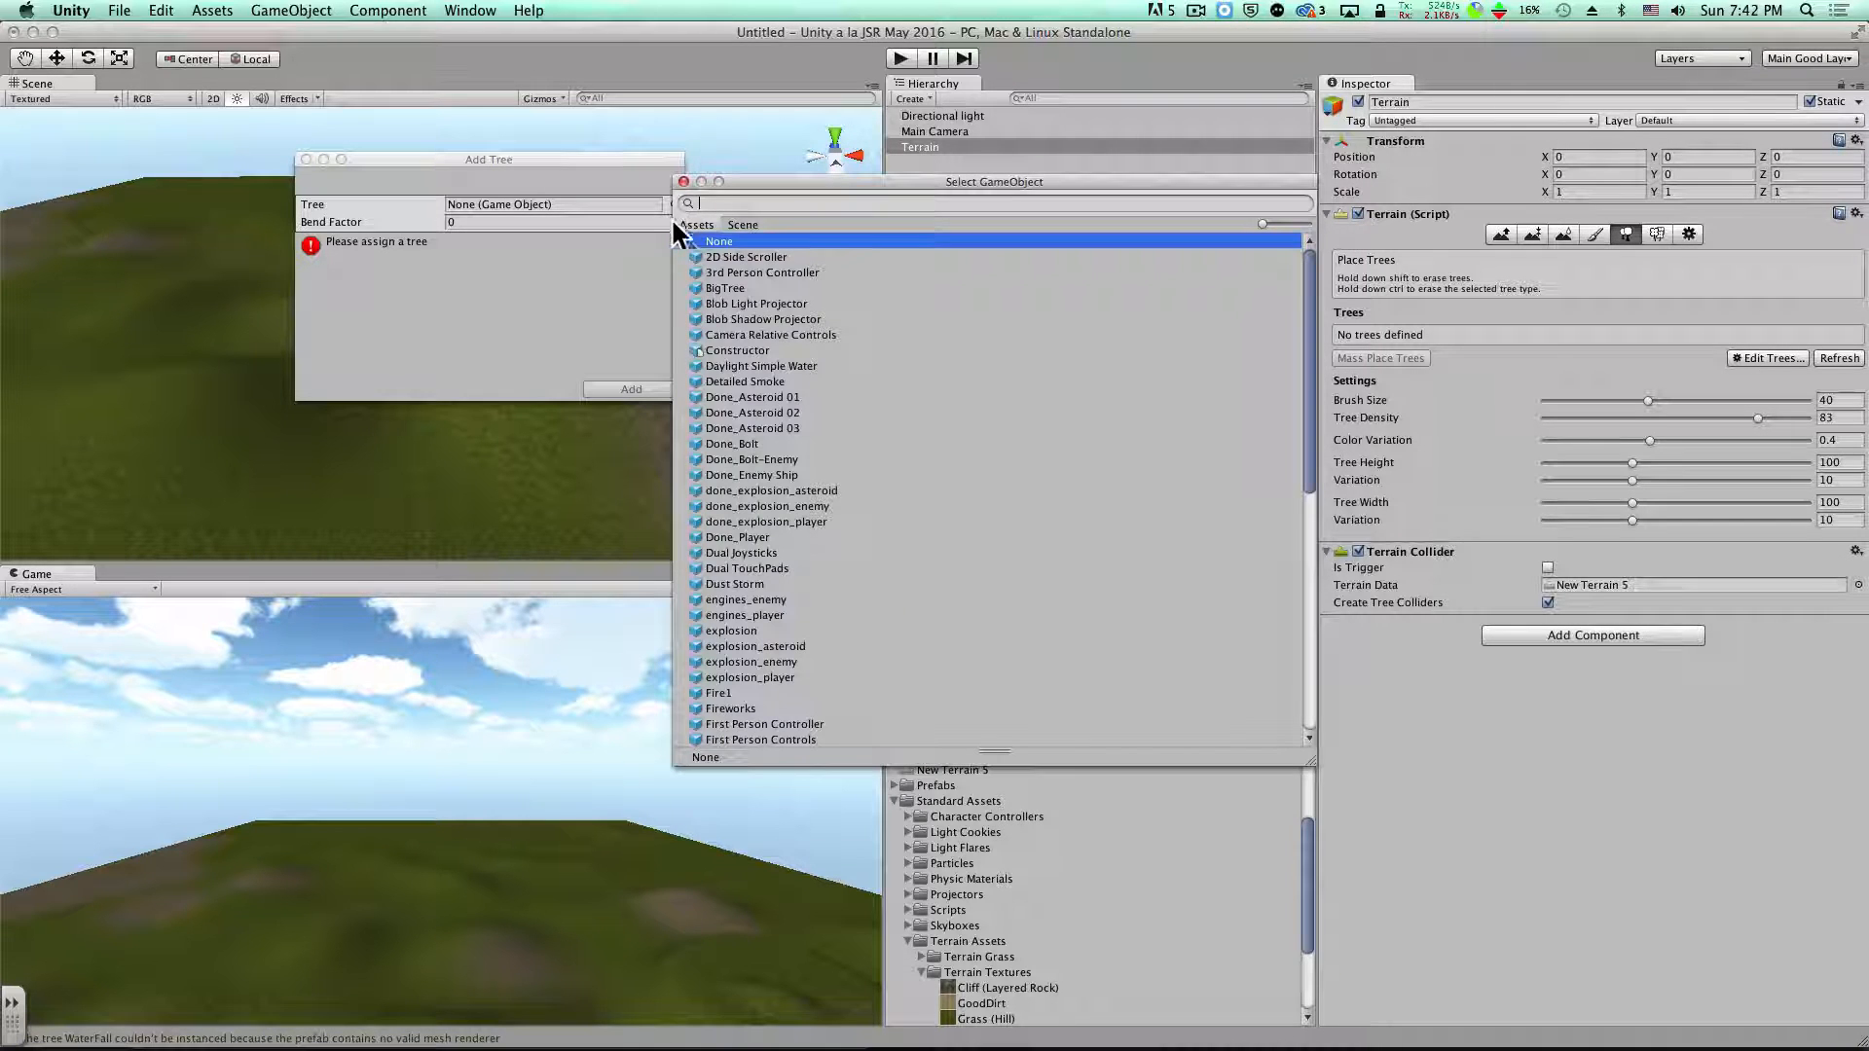
type("palm")
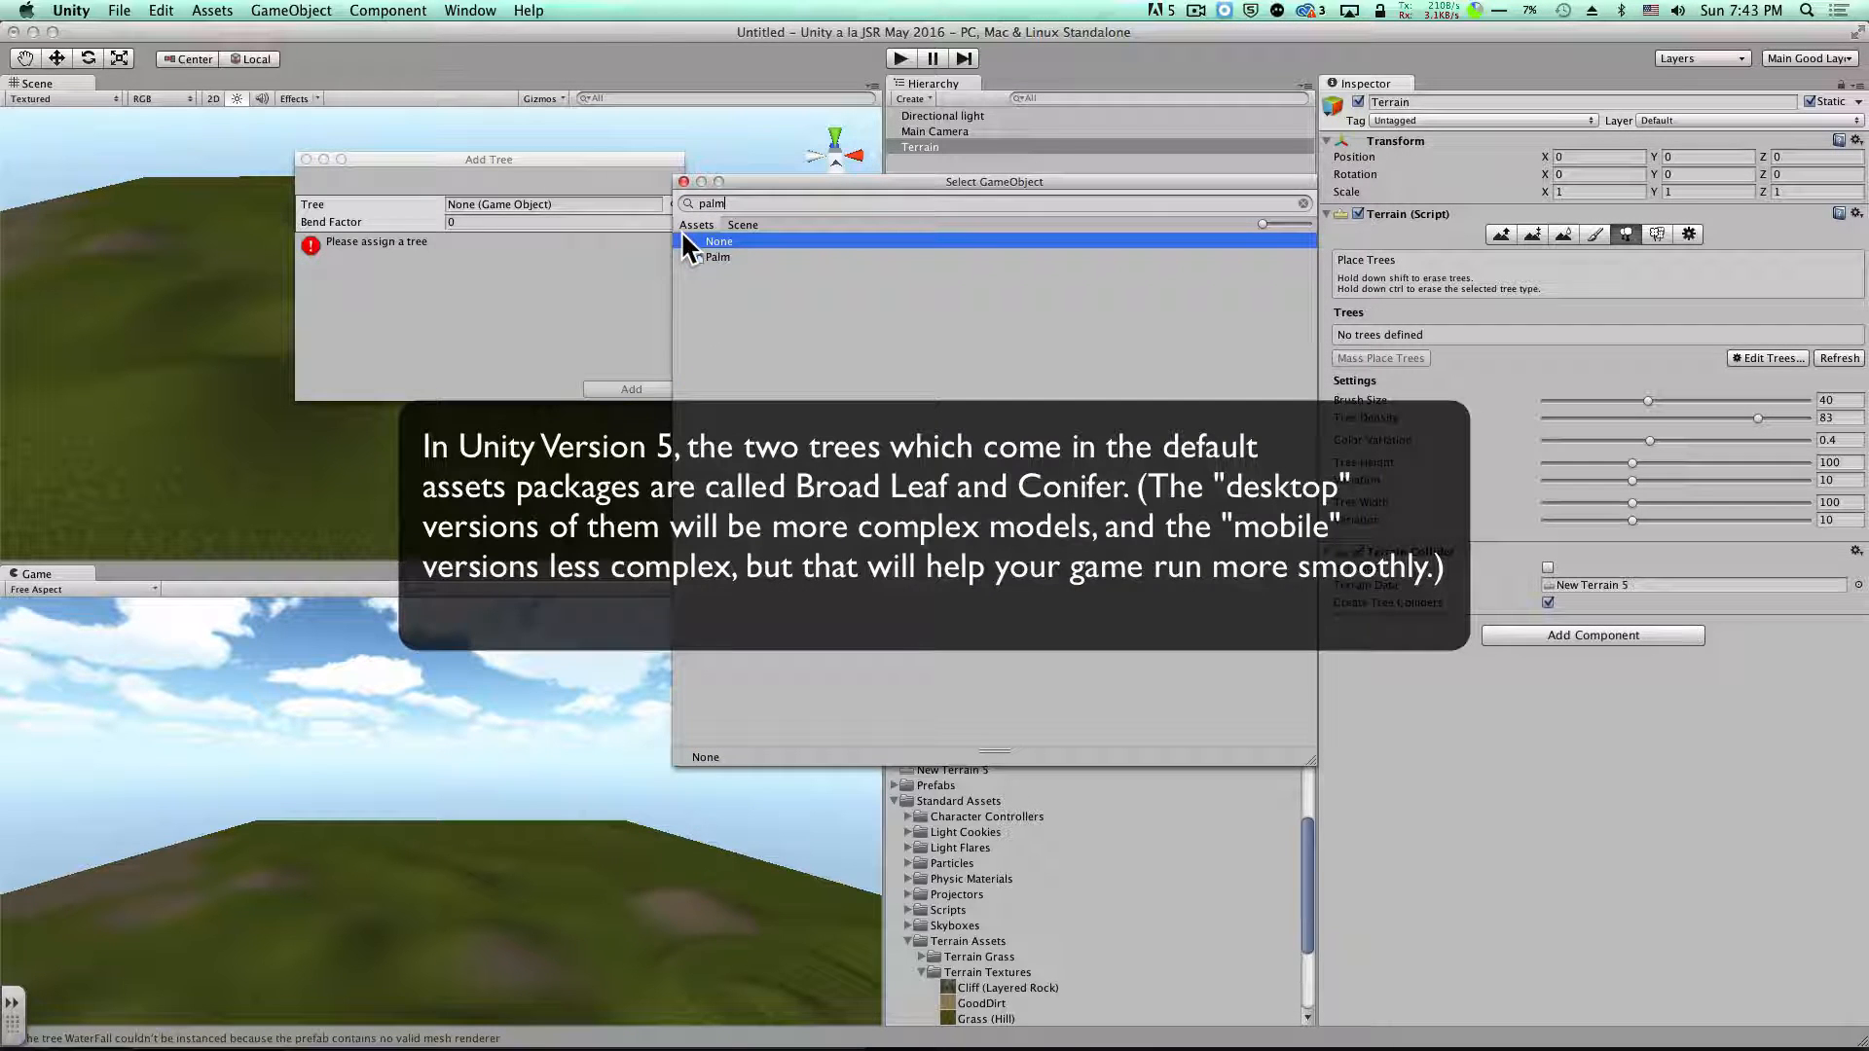
left_click(717, 257)
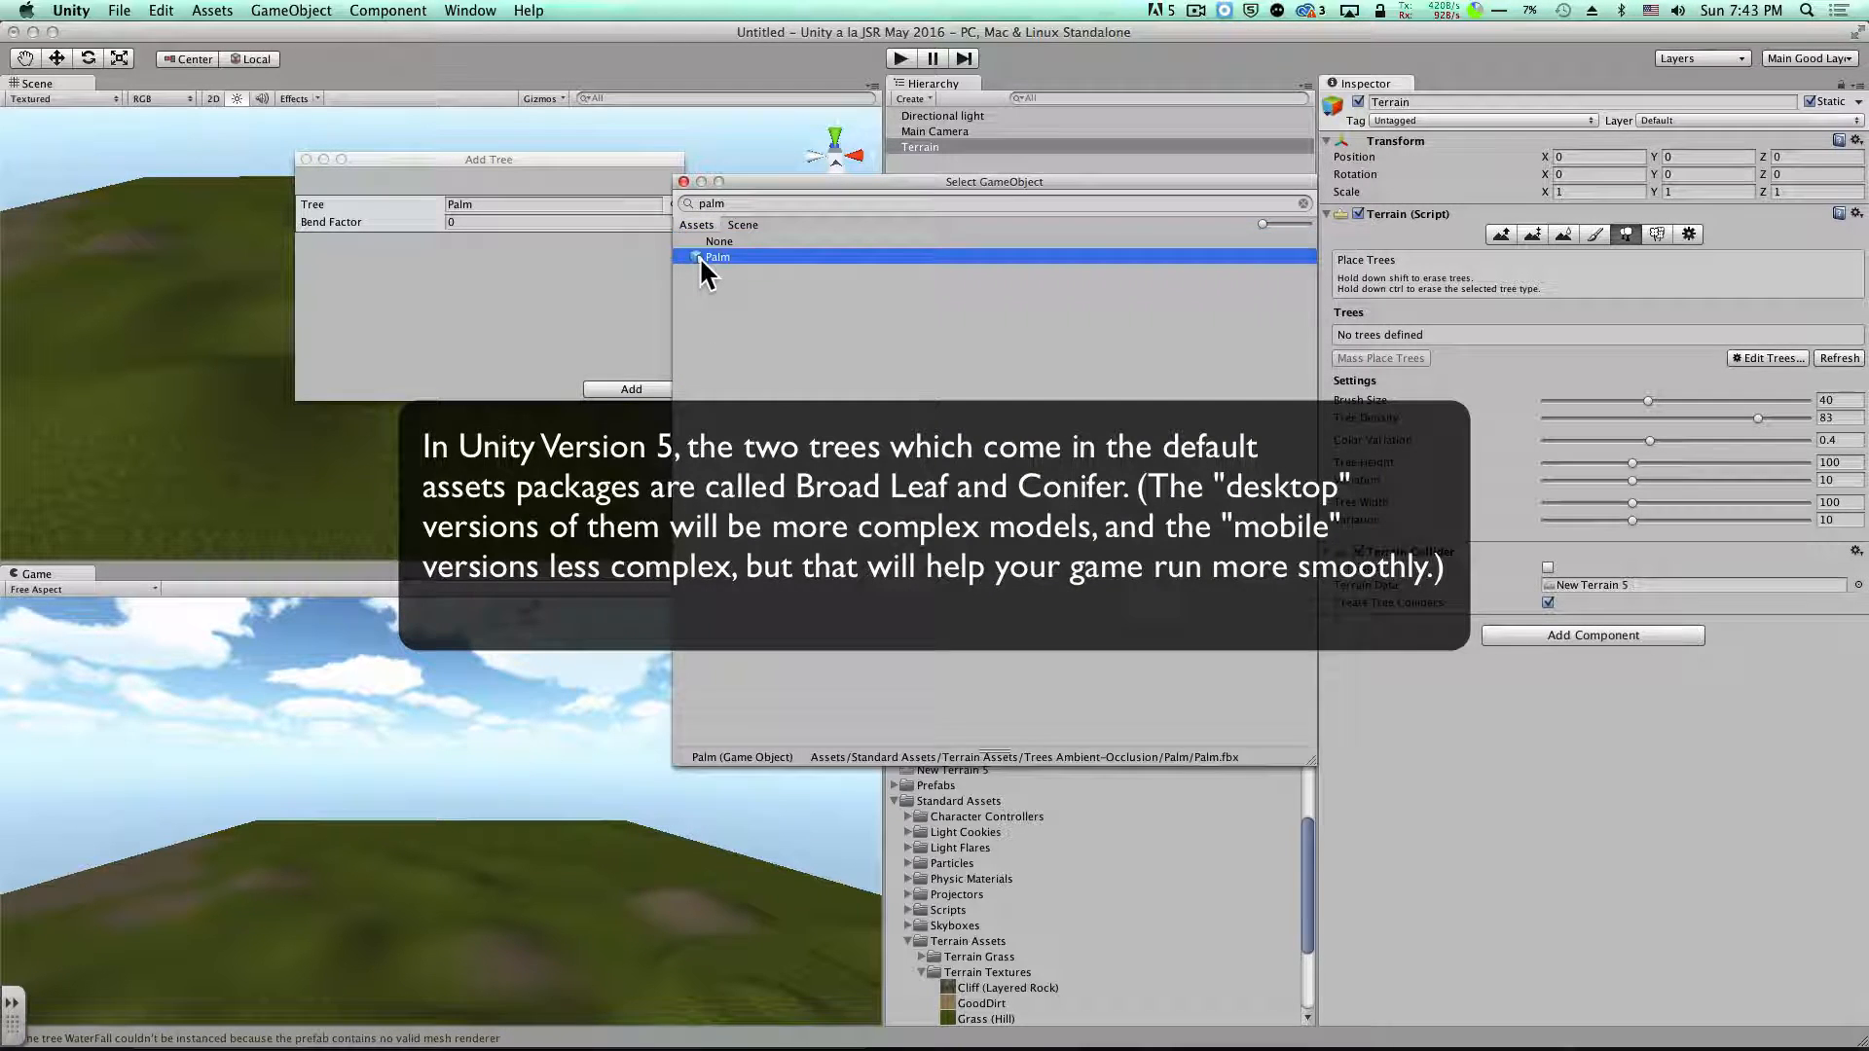
left_click(631, 389)
left_click(631, 389)
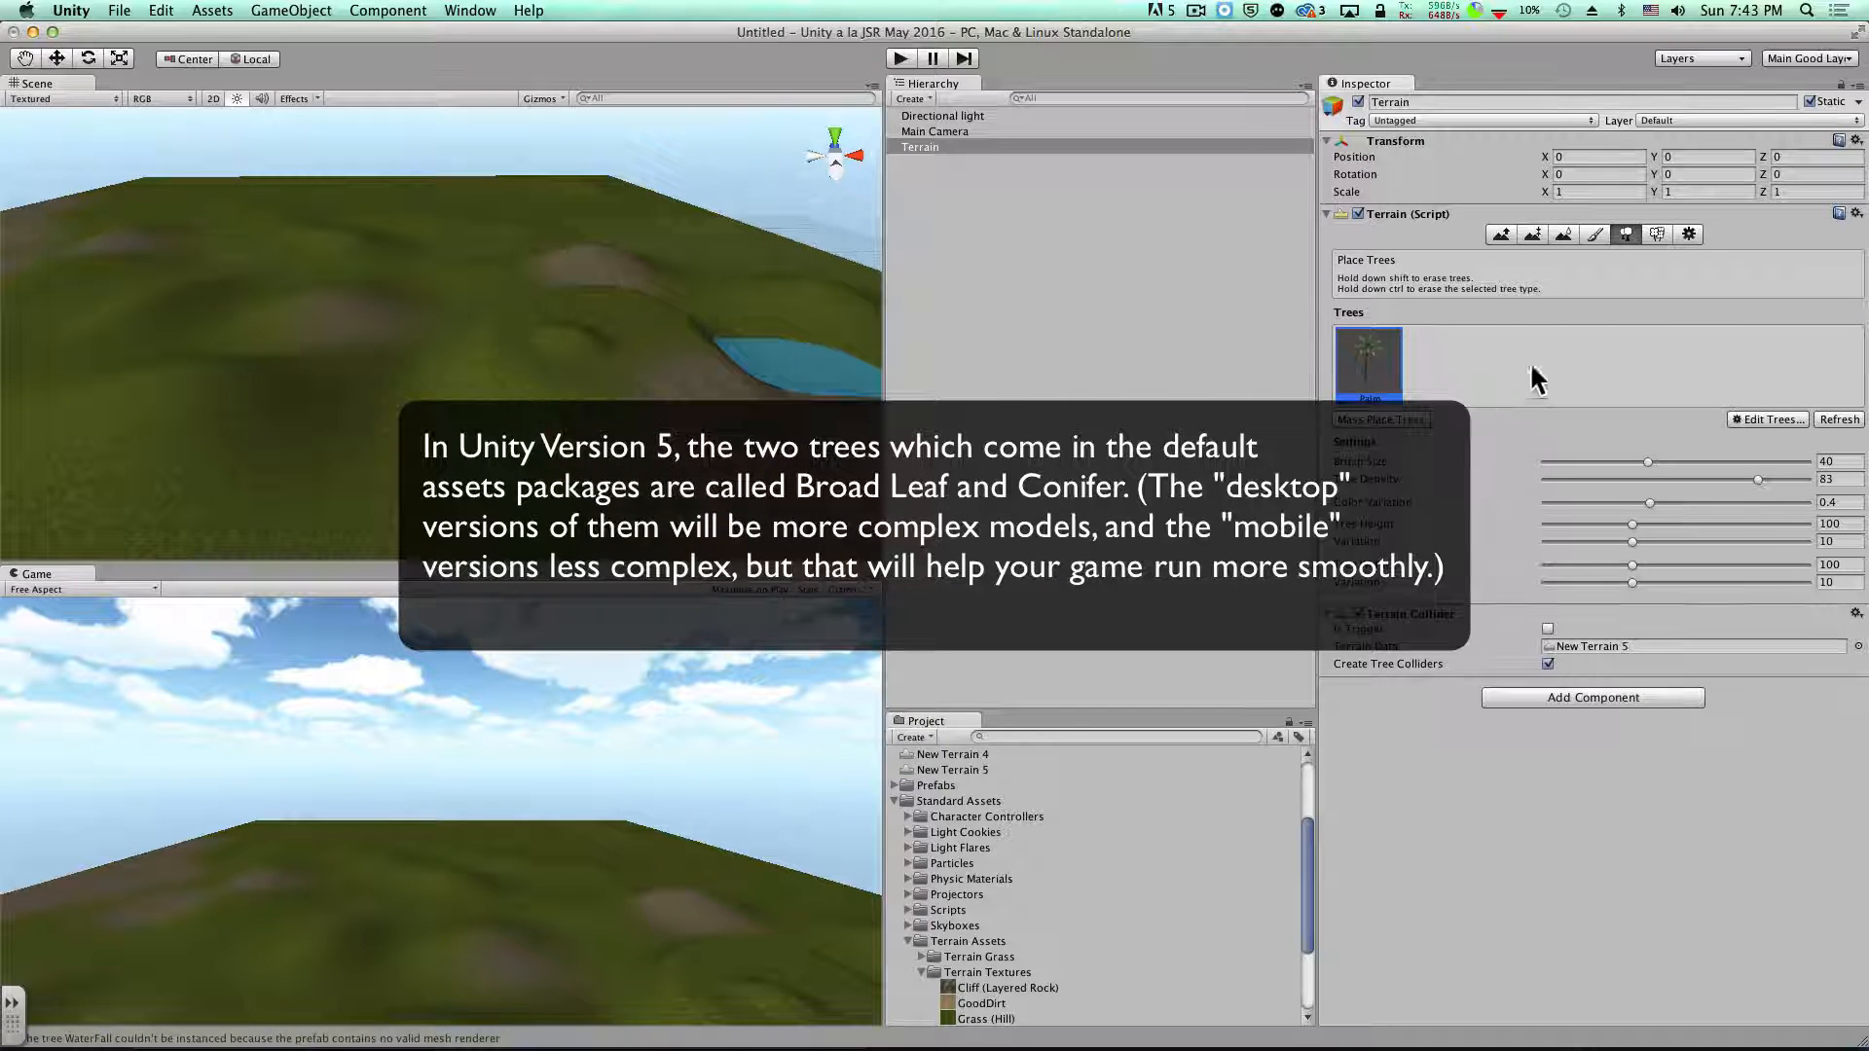
Add the BigTree model as a second placeable tree type for the terrain
left_click(1770, 421)
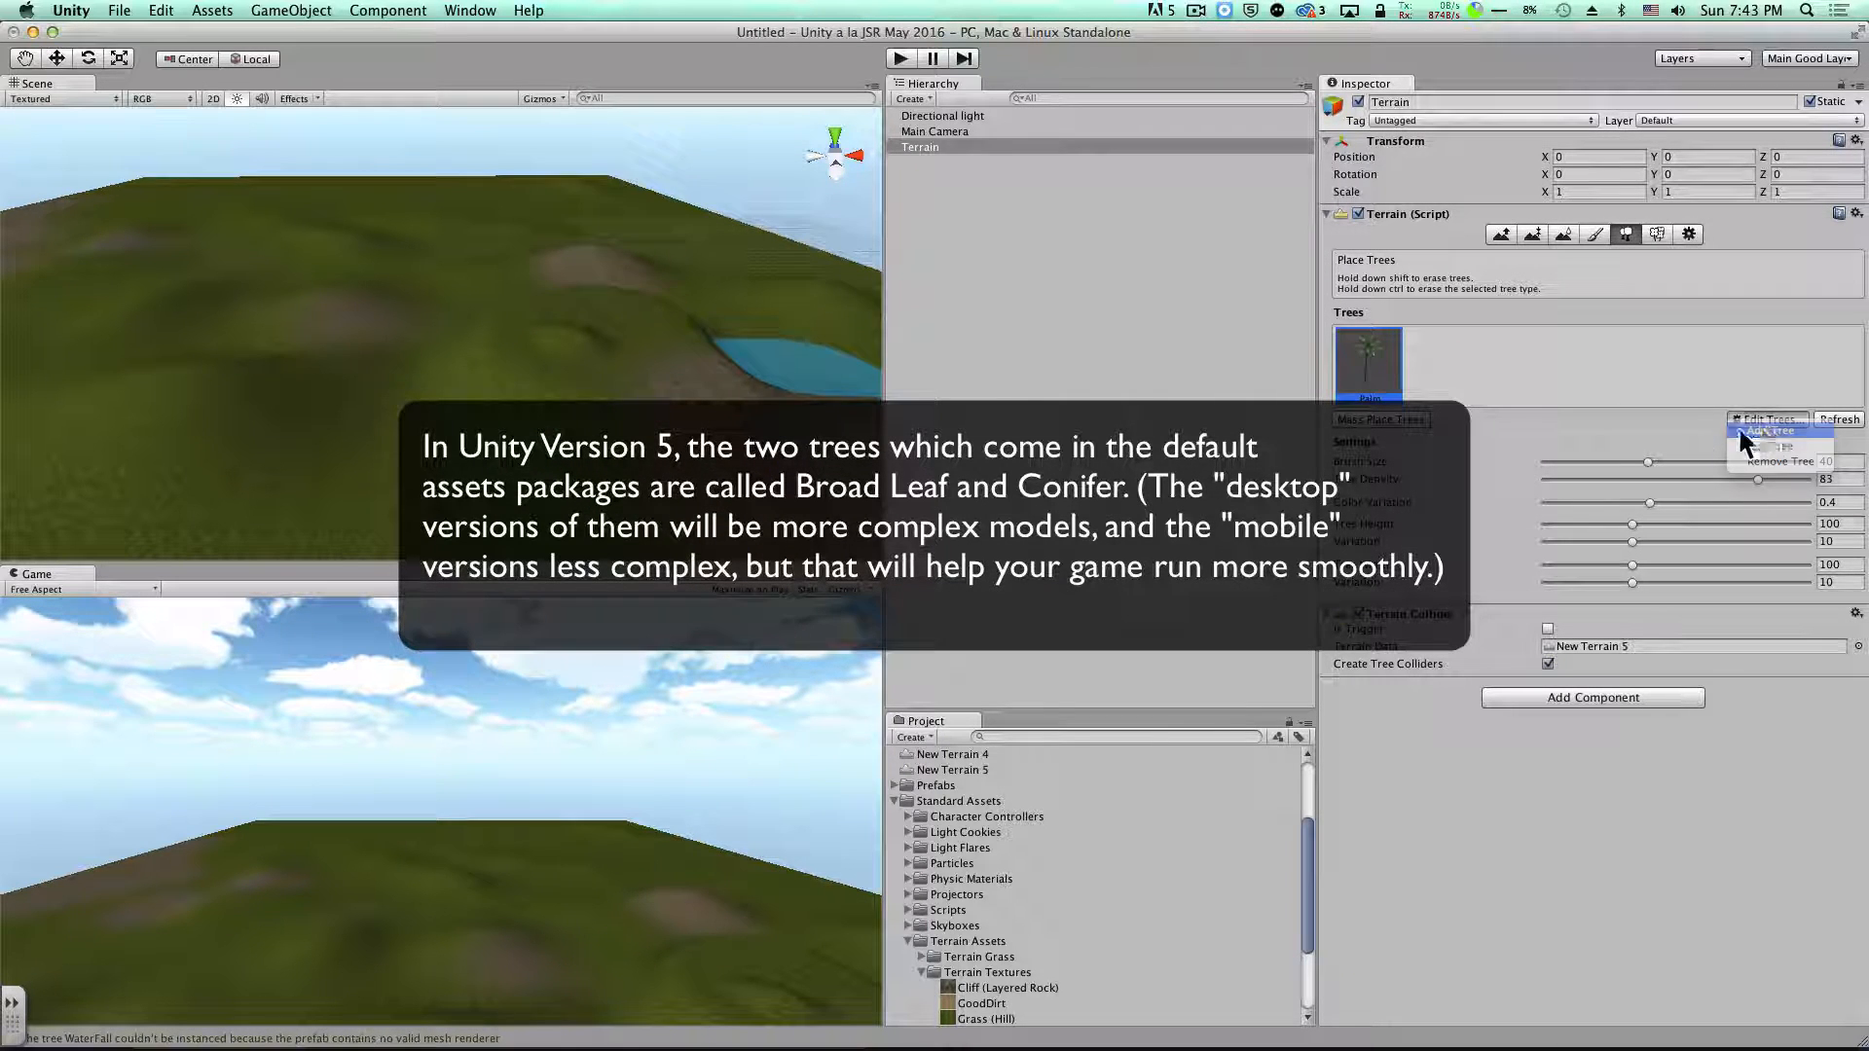
left_click(1758, 429)
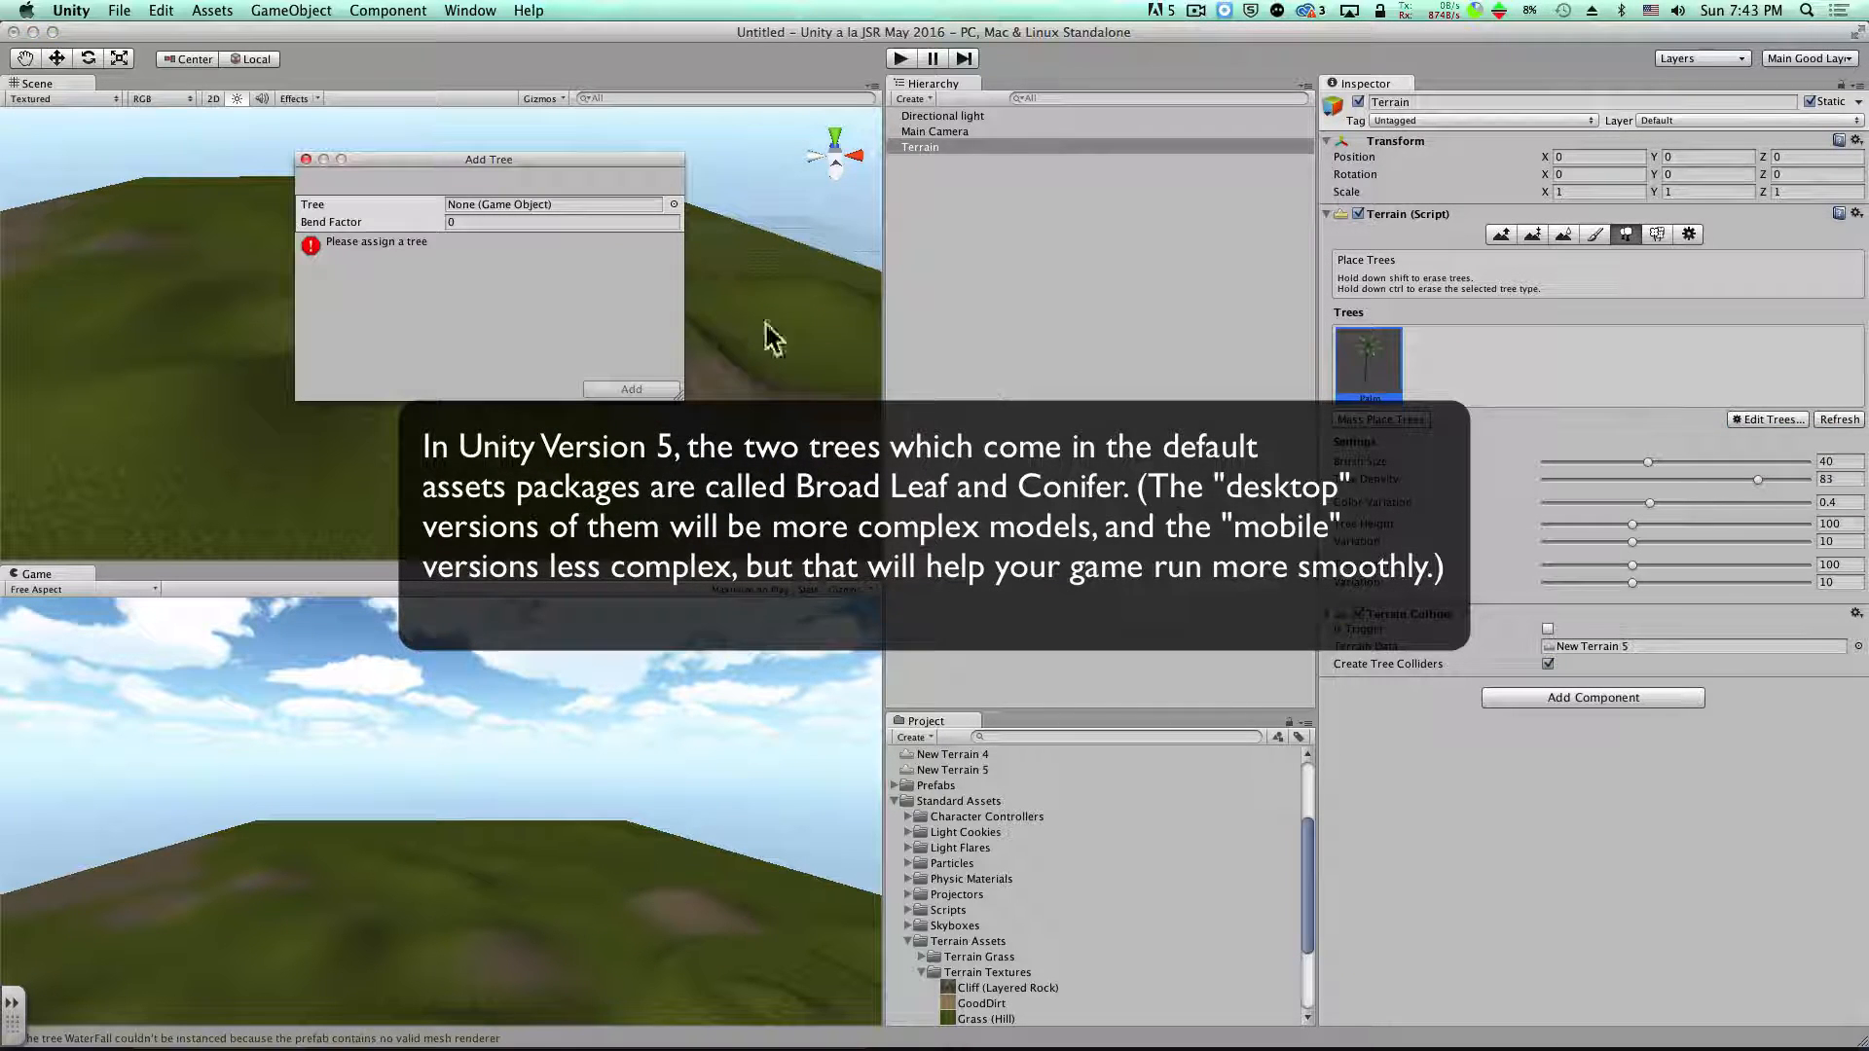
left_click(674, 204)
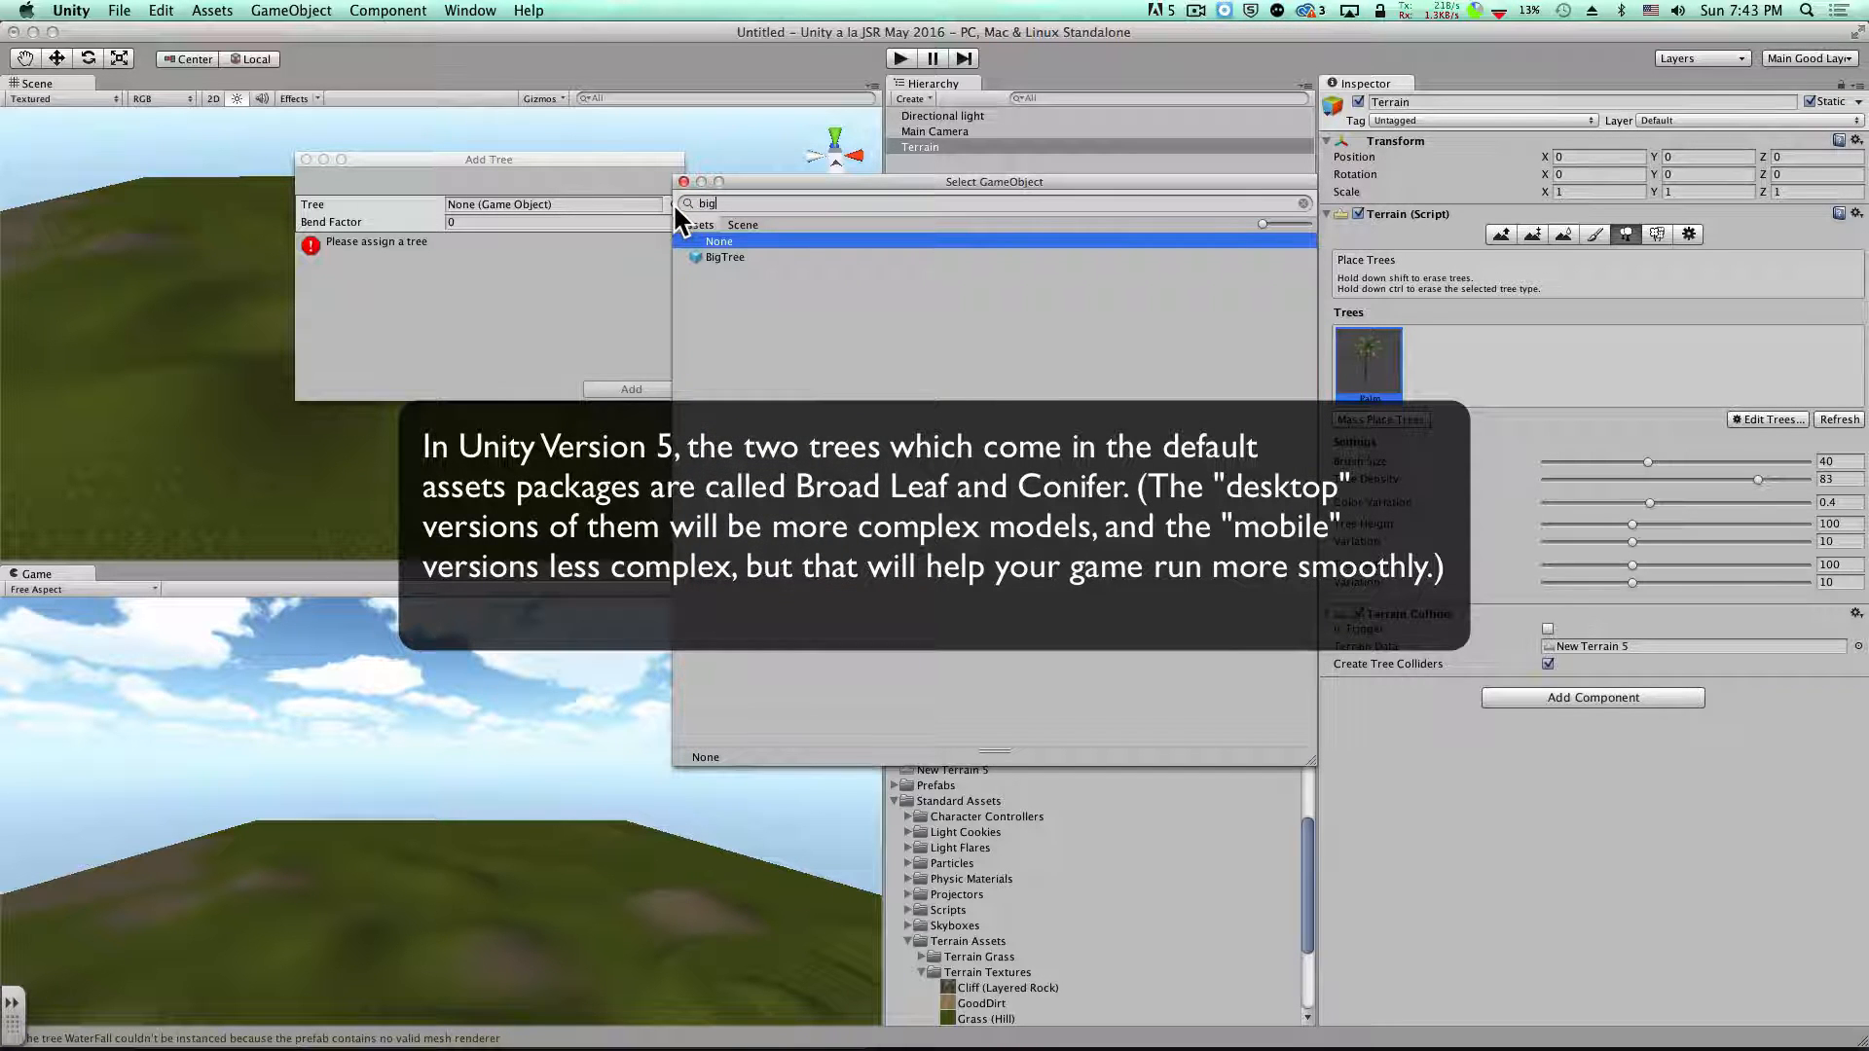
left_click(693, 255)
left_click(635, 385)
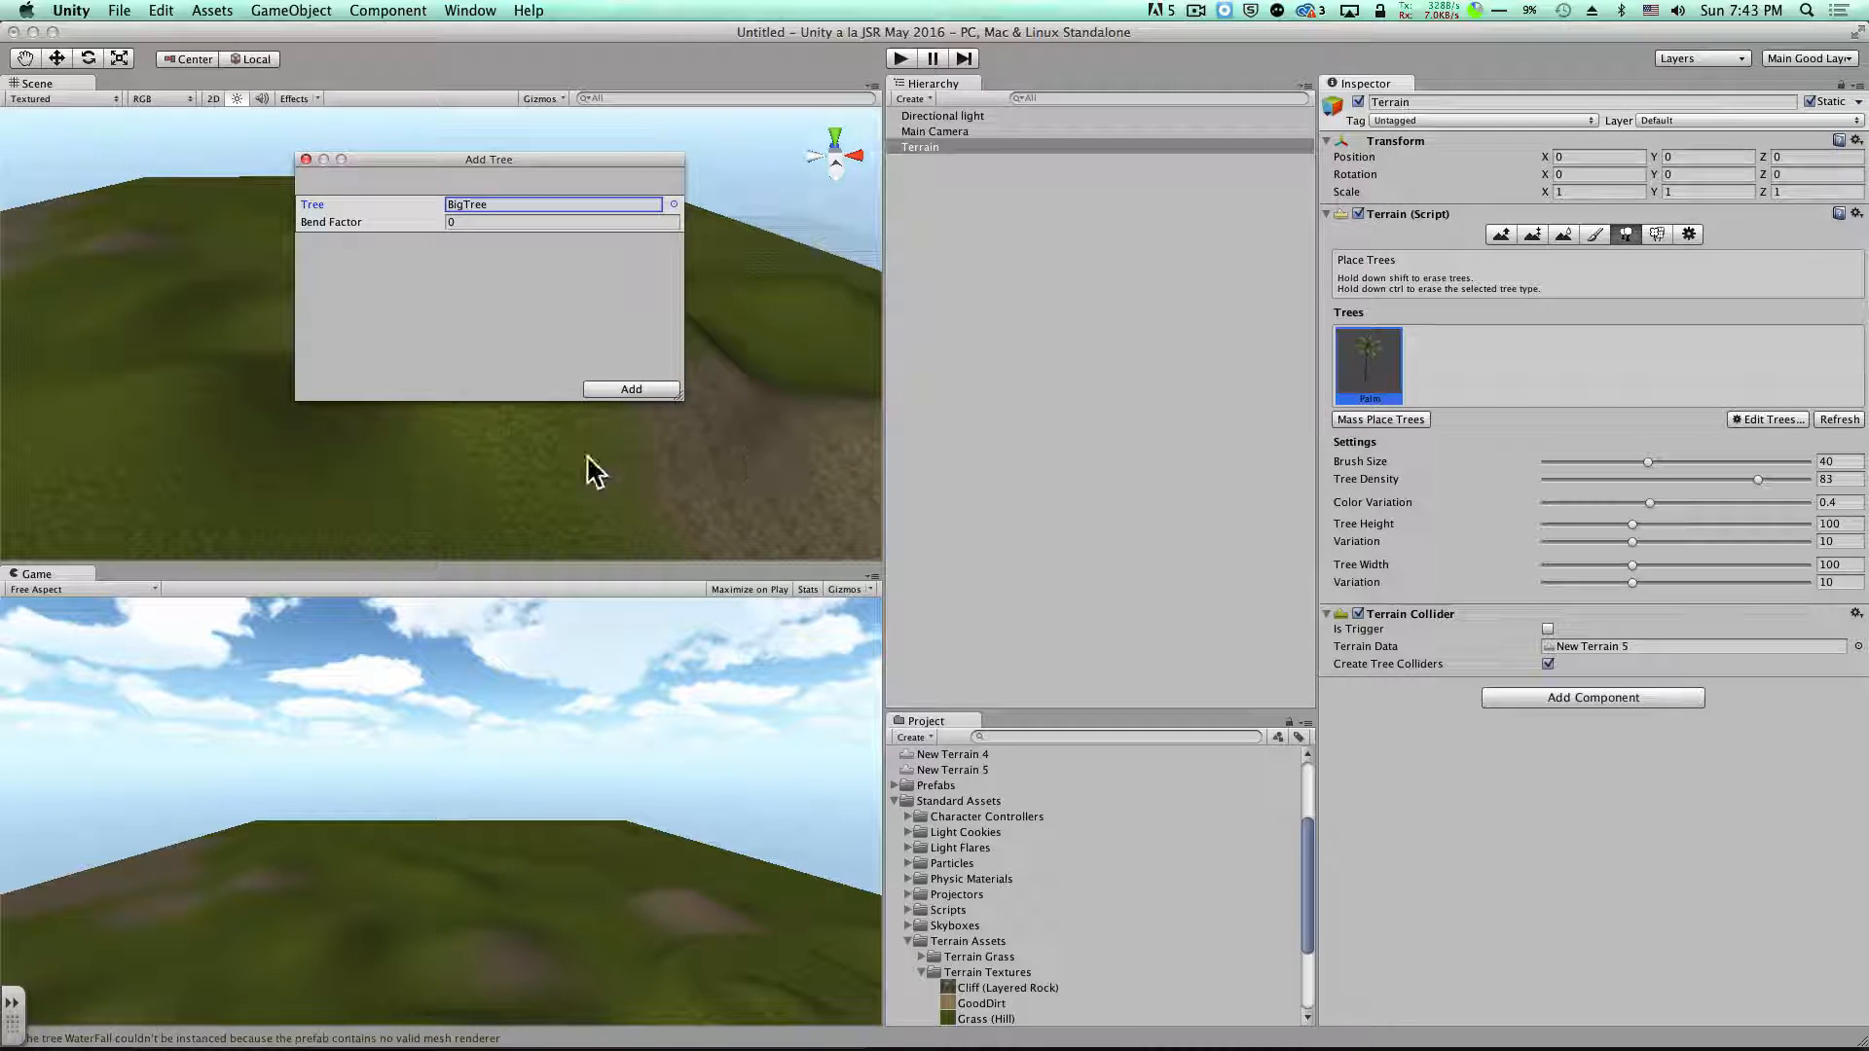
left_click(628, 390)
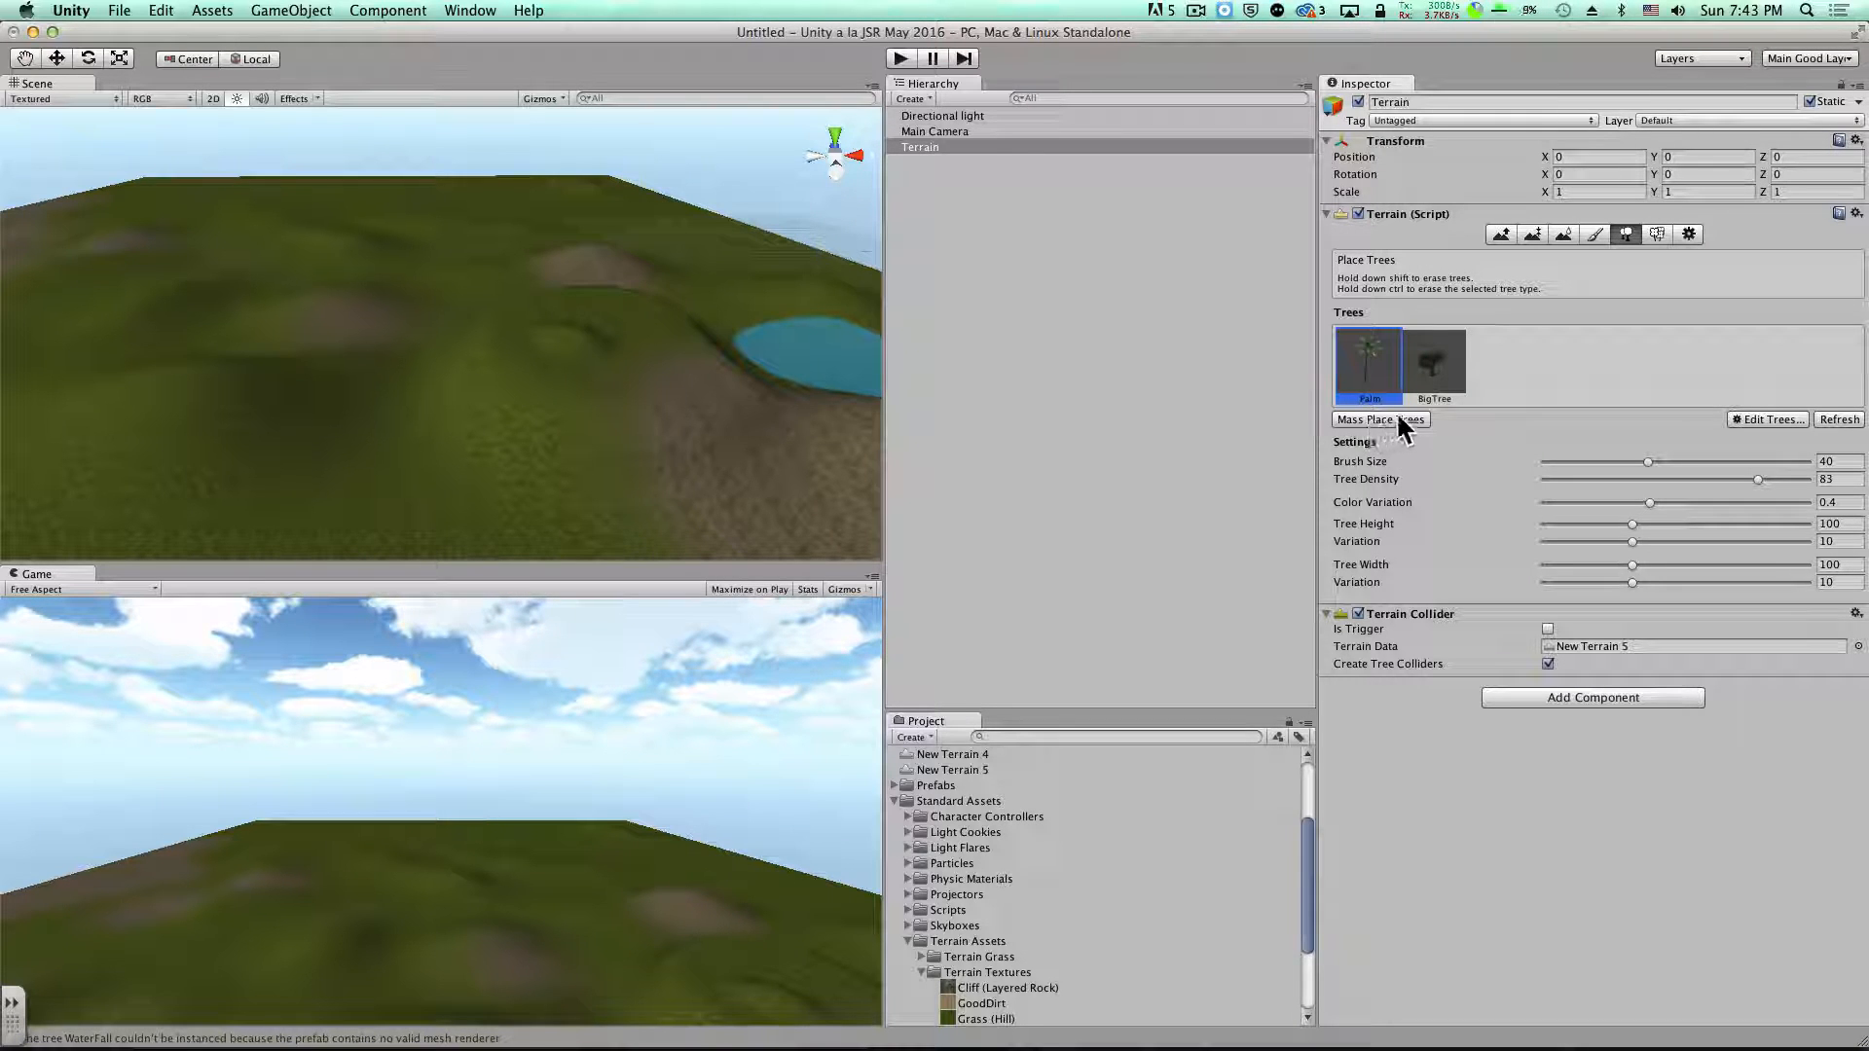
Mass place 2000 trees across the whole terrain
left_click(1461, 375)
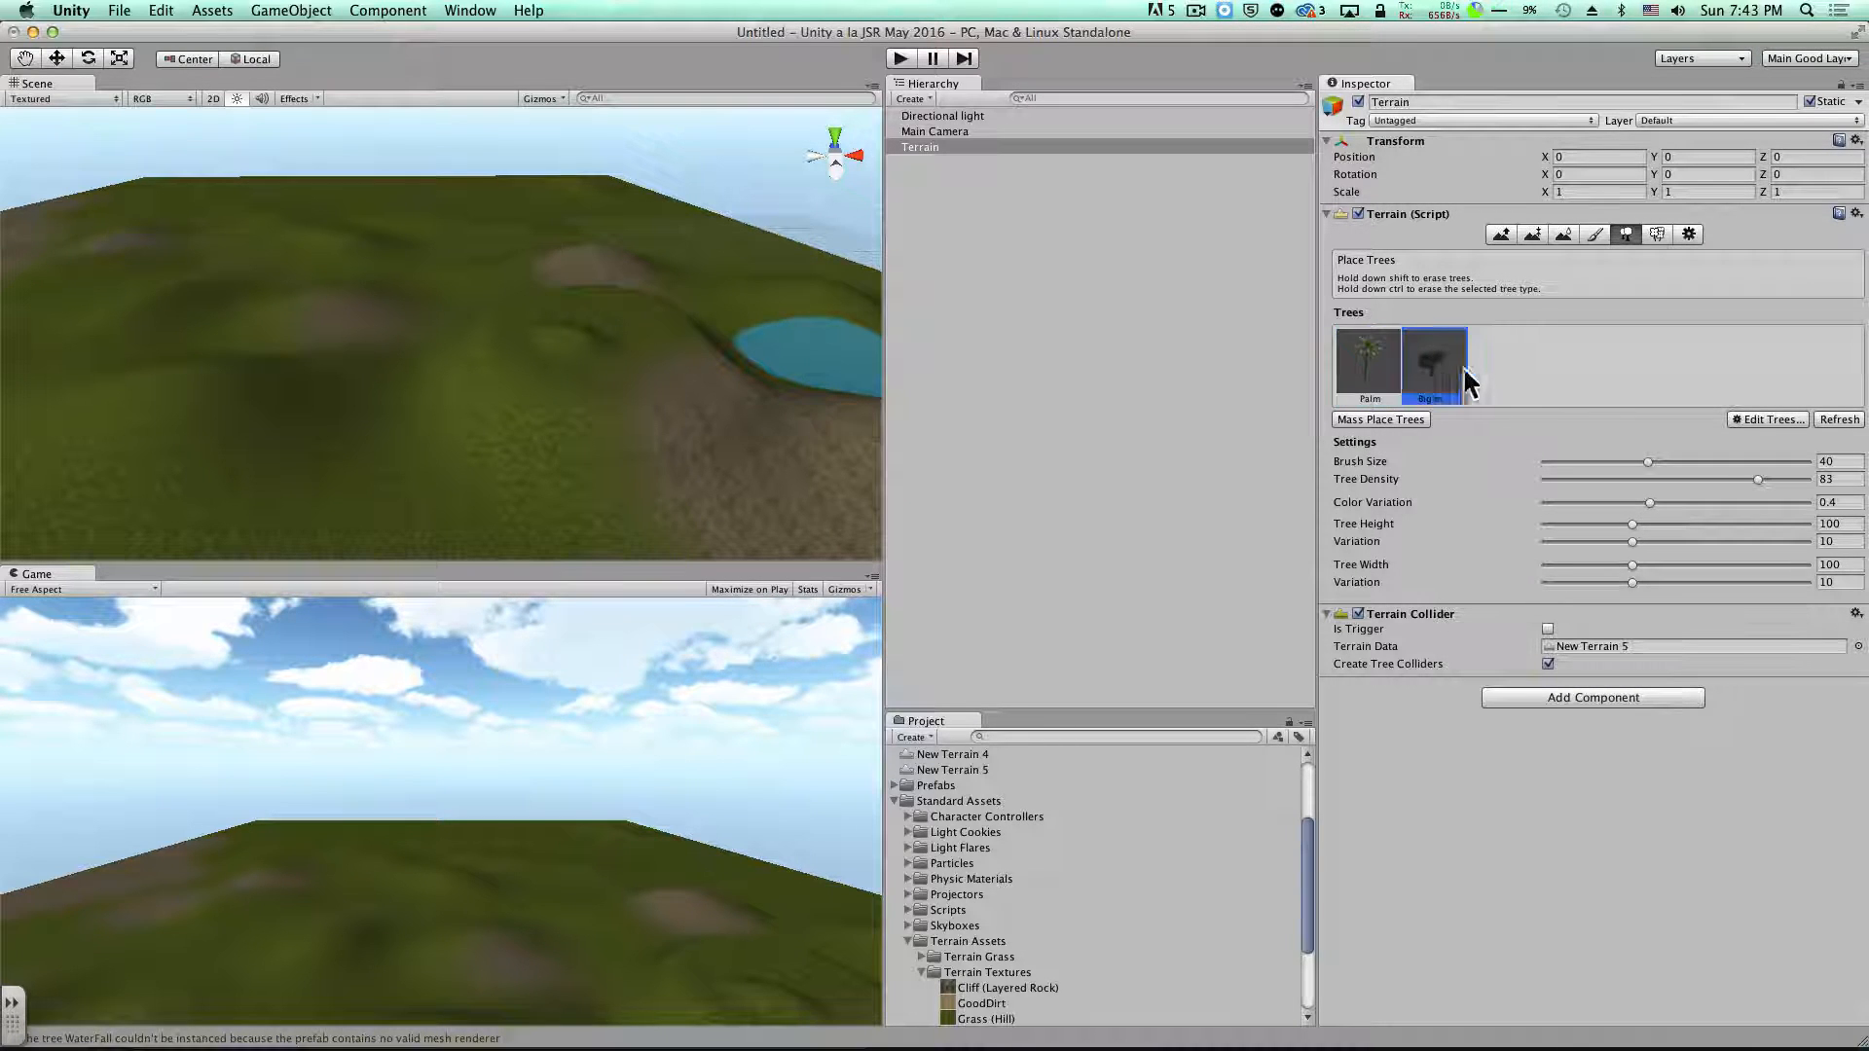
left_click(1388, 421)
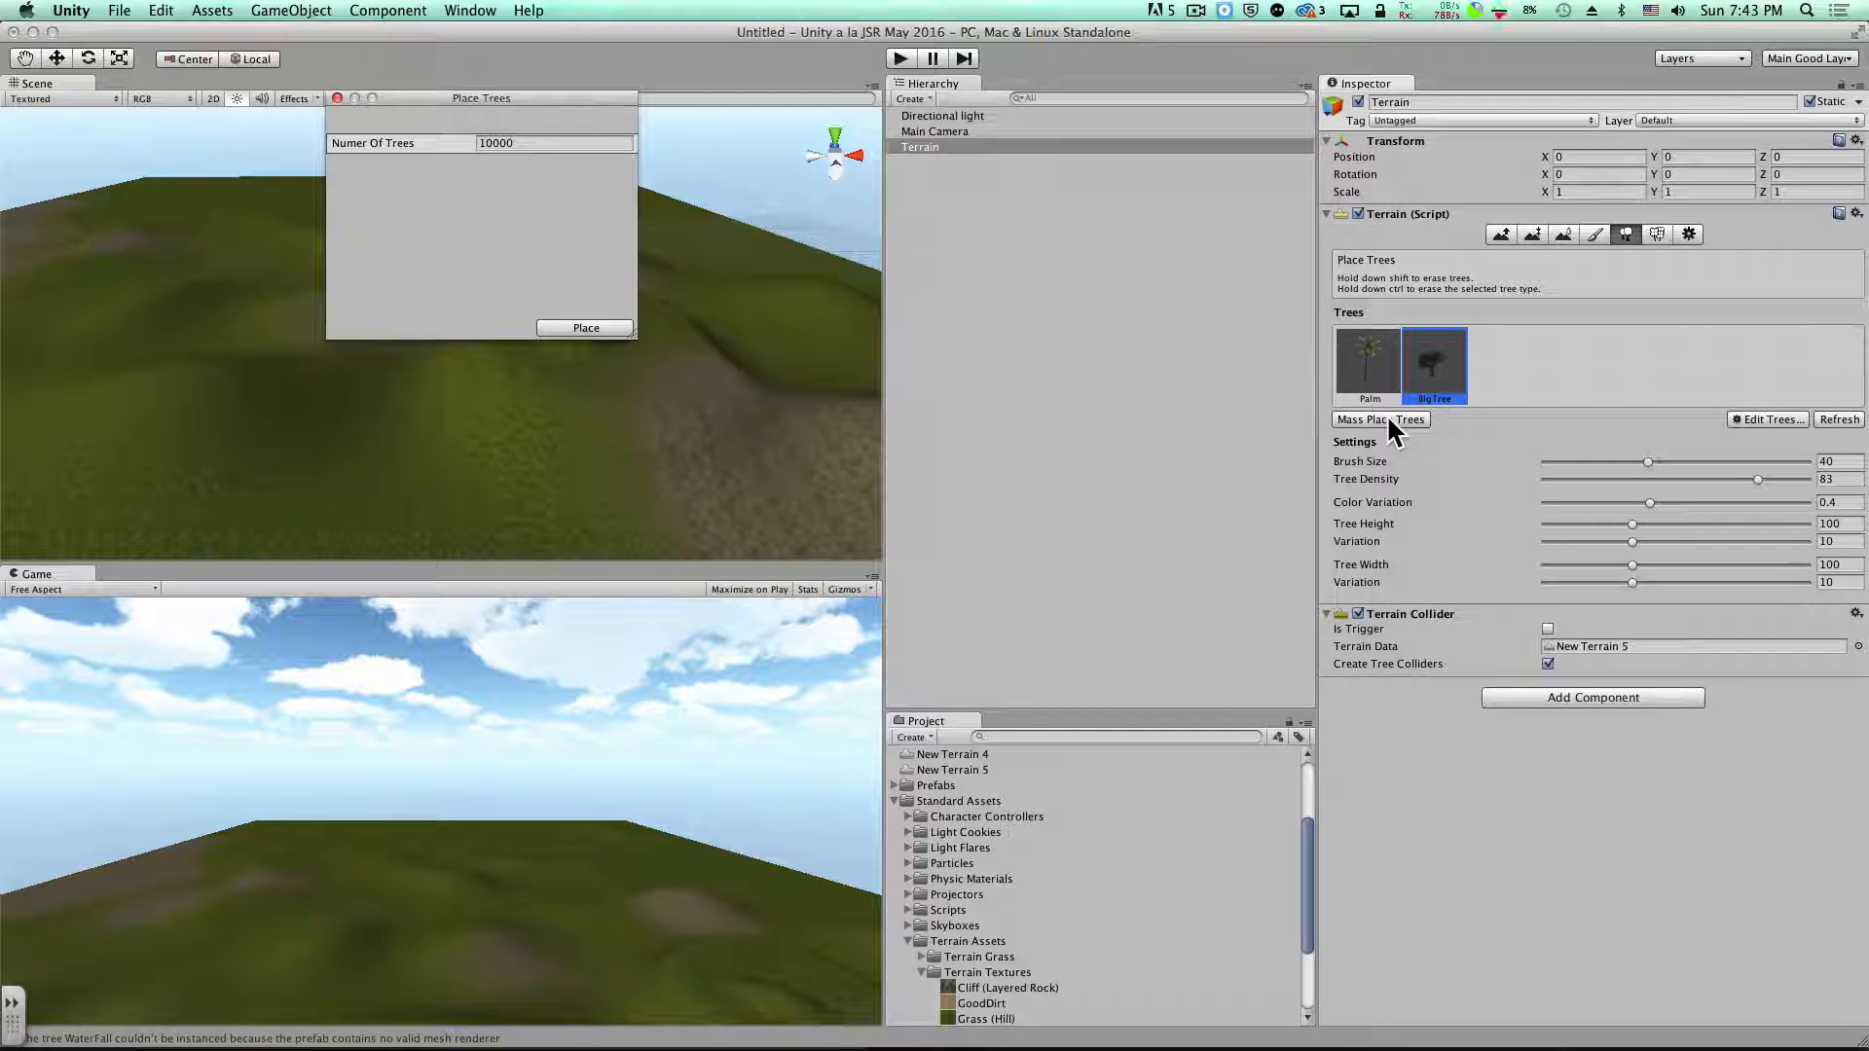
left_click(538, 142)
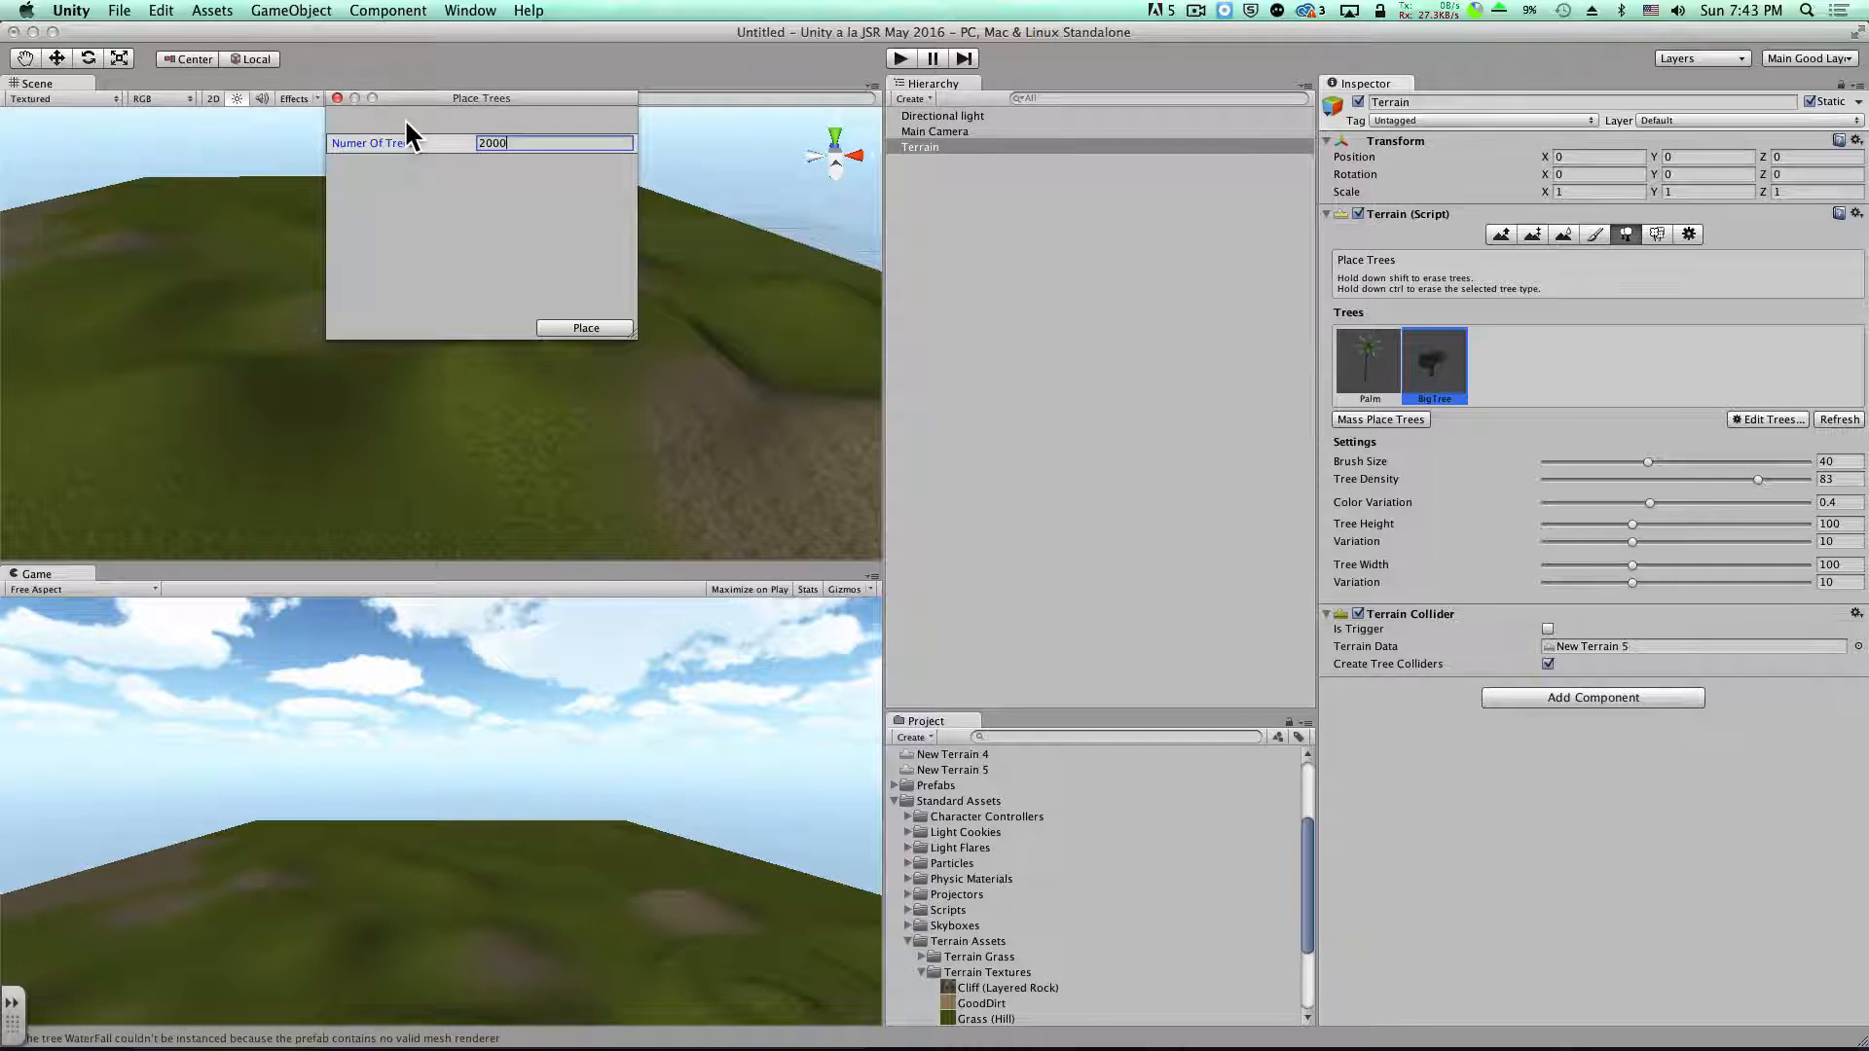
type("2000")
left_click(589, 329)
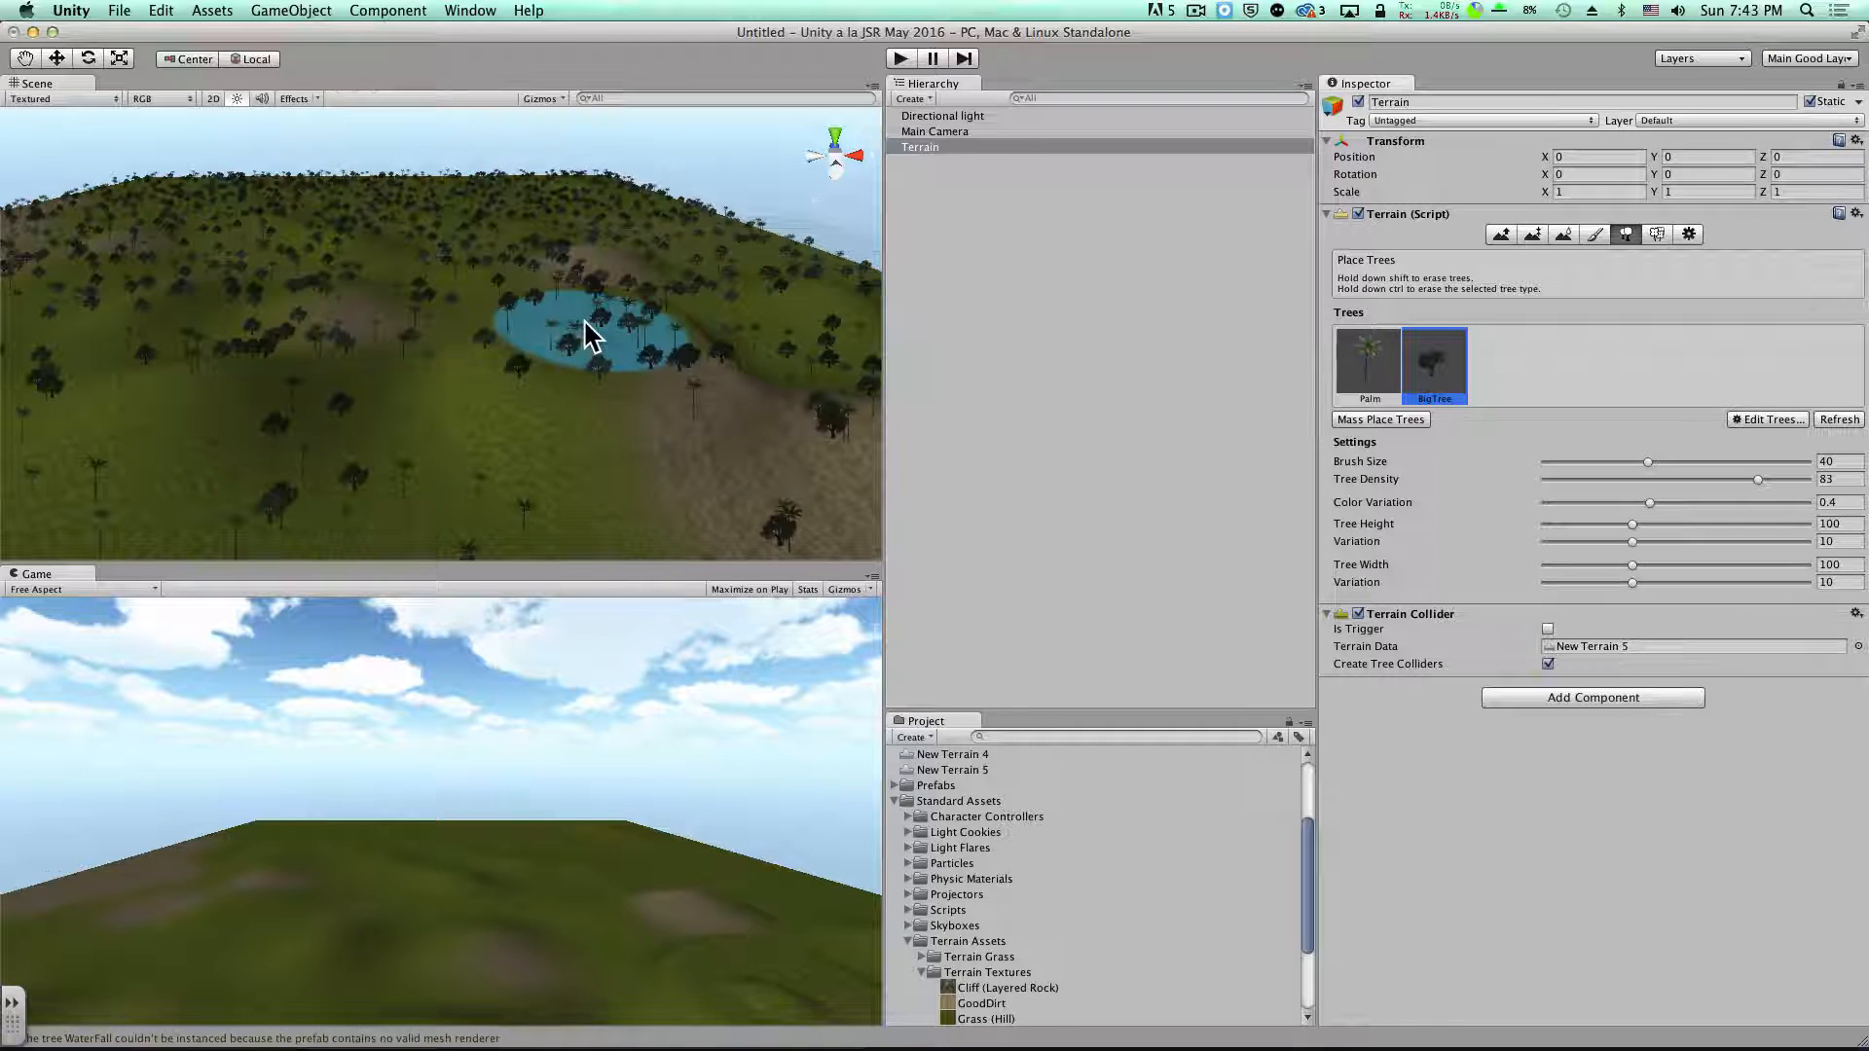
scroll(632, 380, "up", 3)
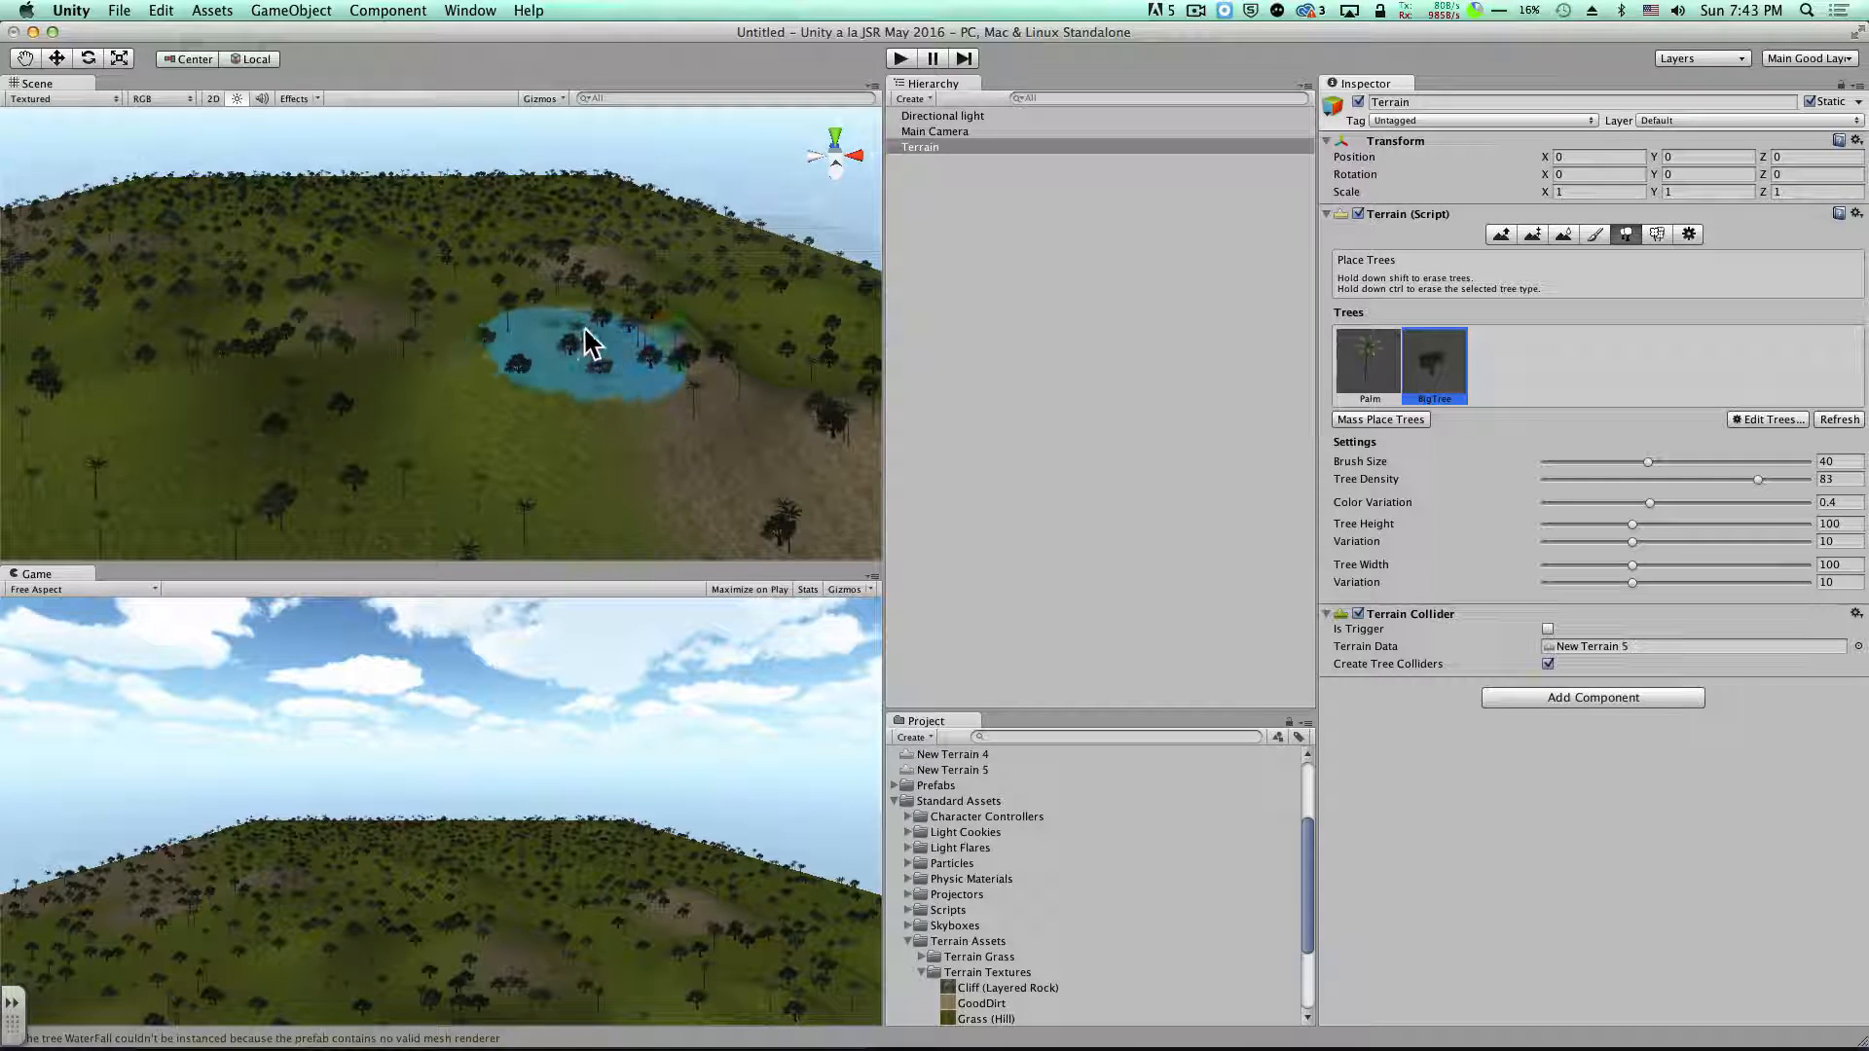
Set the tree brush size to 30.5, try painting dense BigTree clusters on the terrain, and undo them
left_click_drag(1646, 461, 1623, 461)
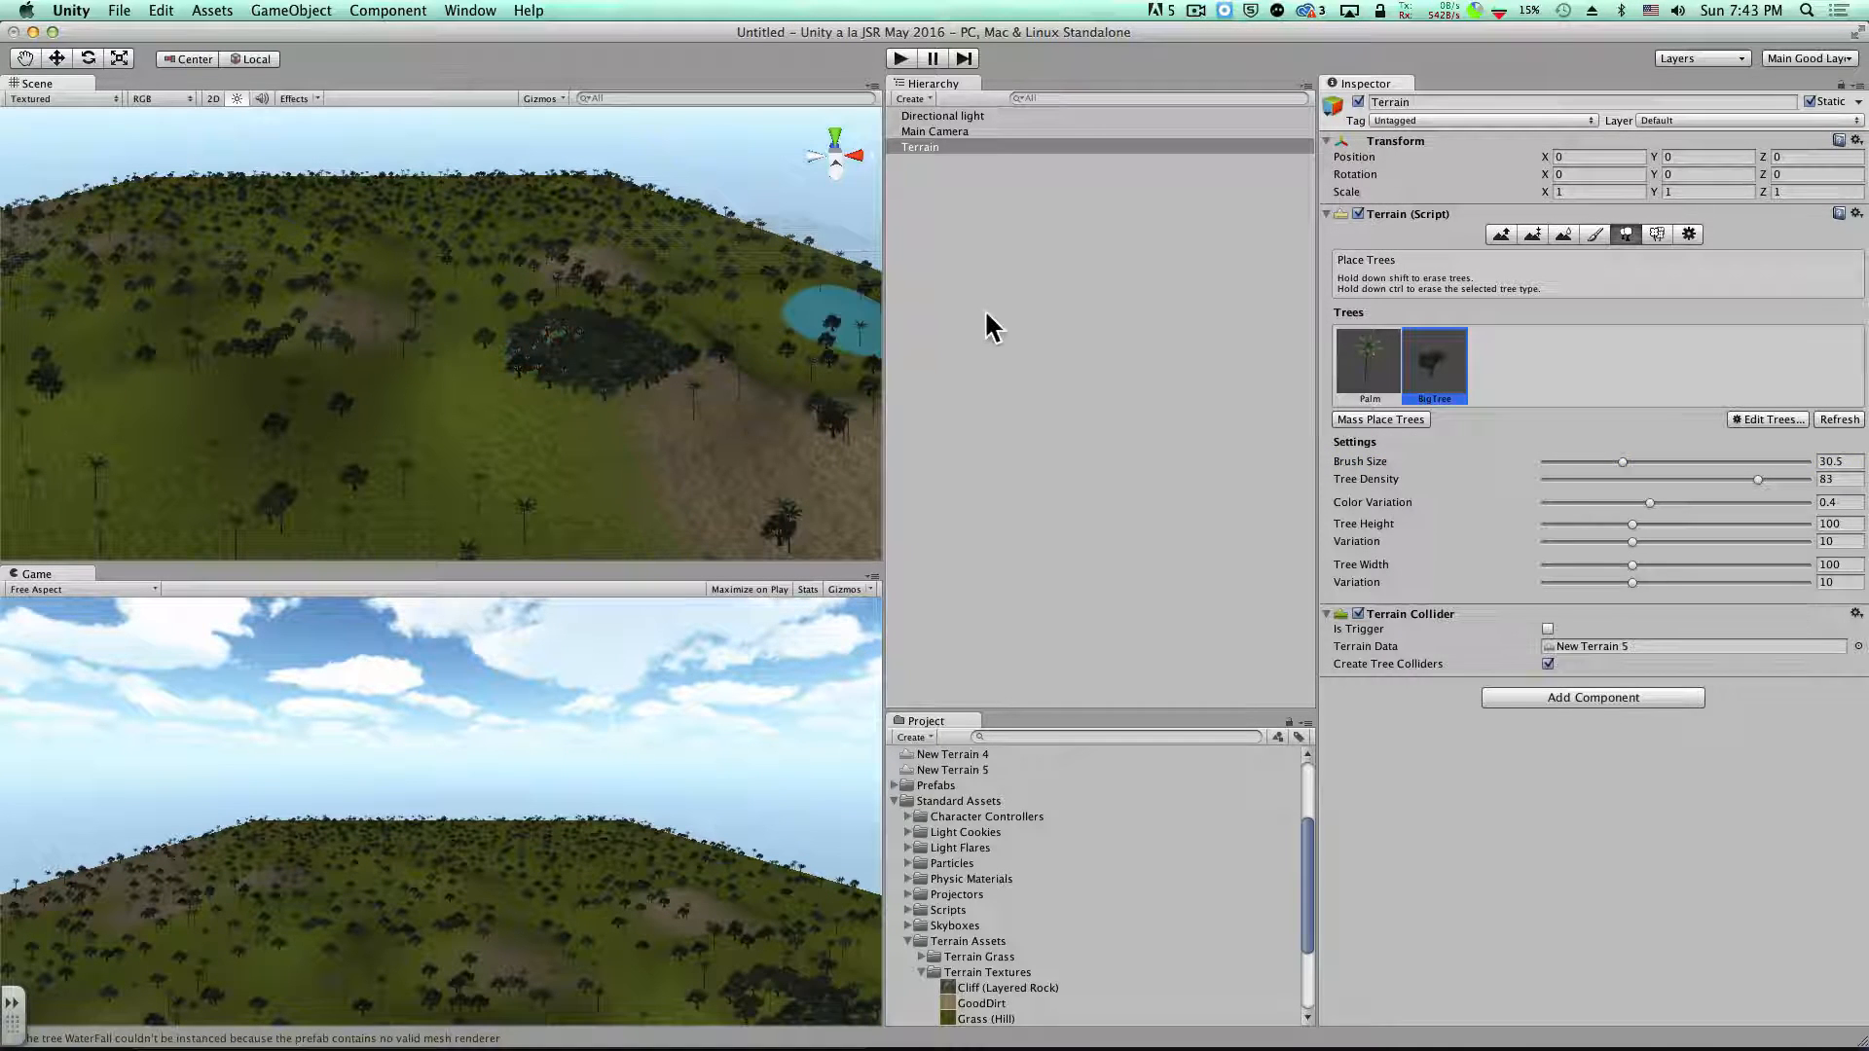
key("super+z")
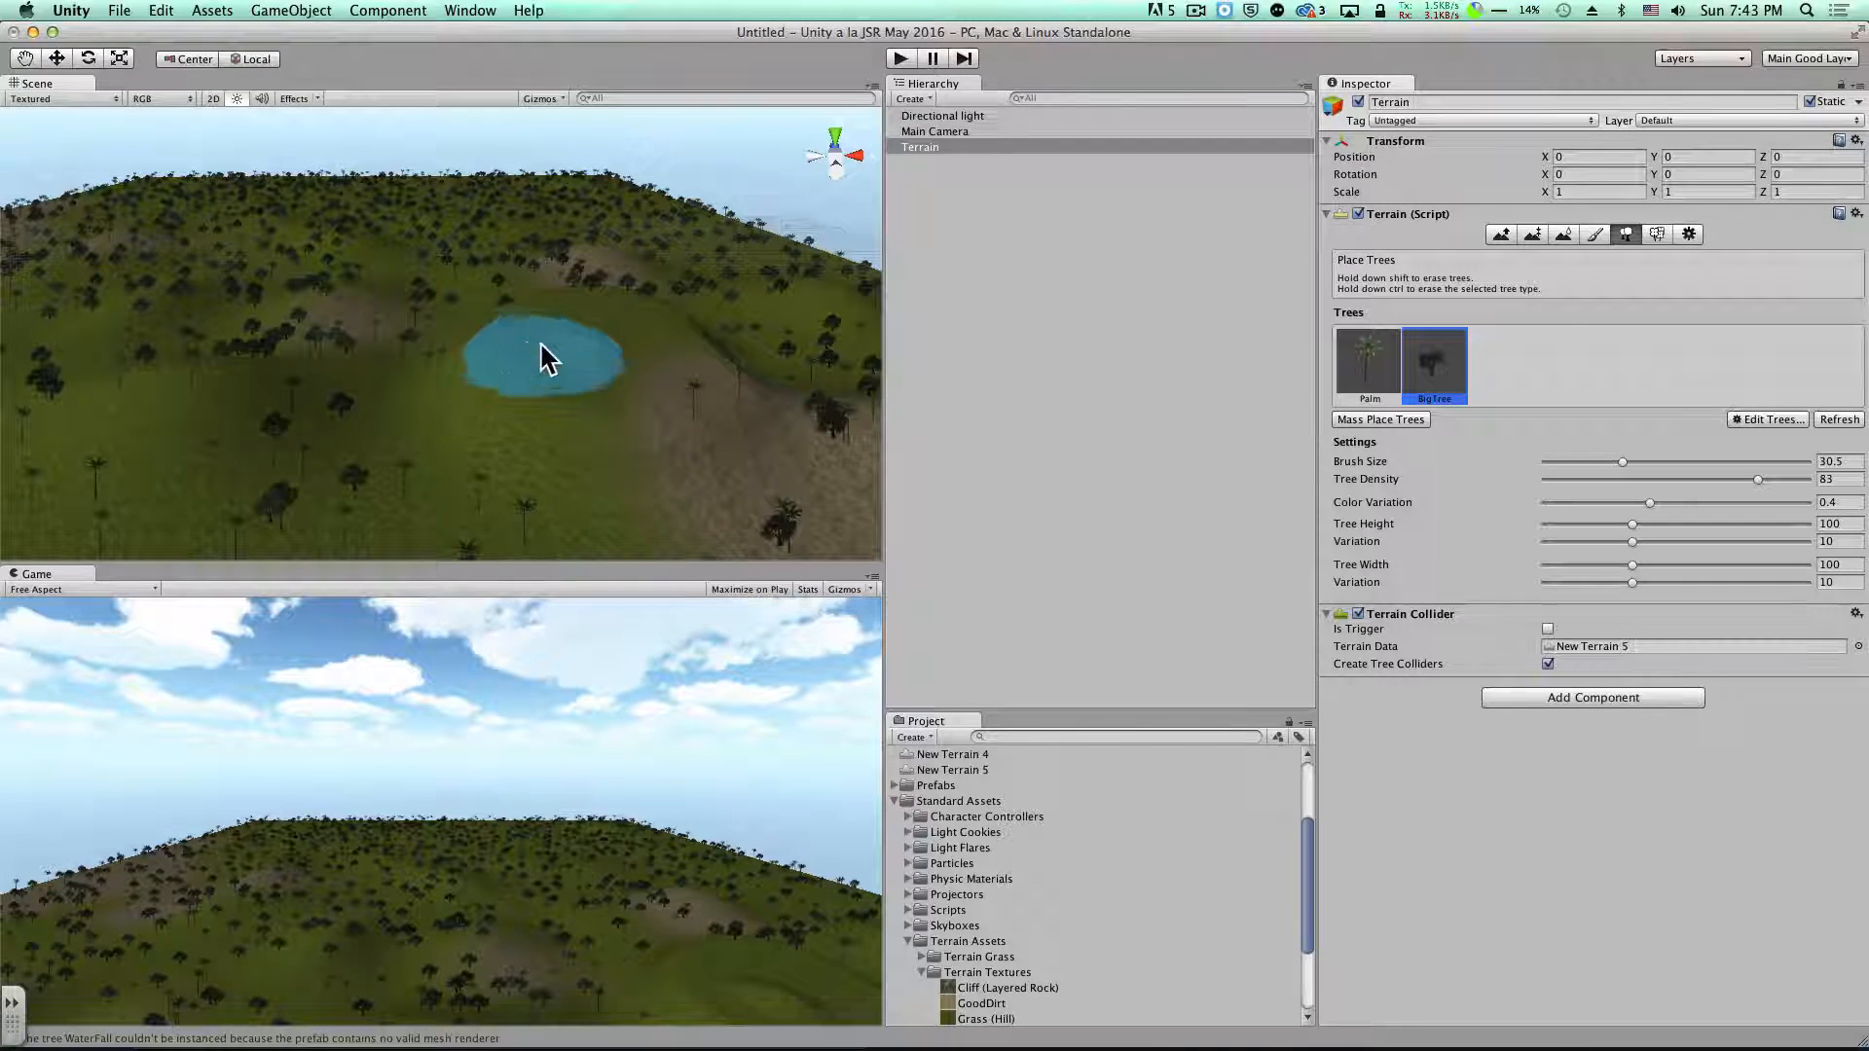
mouse_move(367, 418)
left_mouse_down()
mouse_move(351, 468)
mouse_move(397, 452)
left_mouse_up()
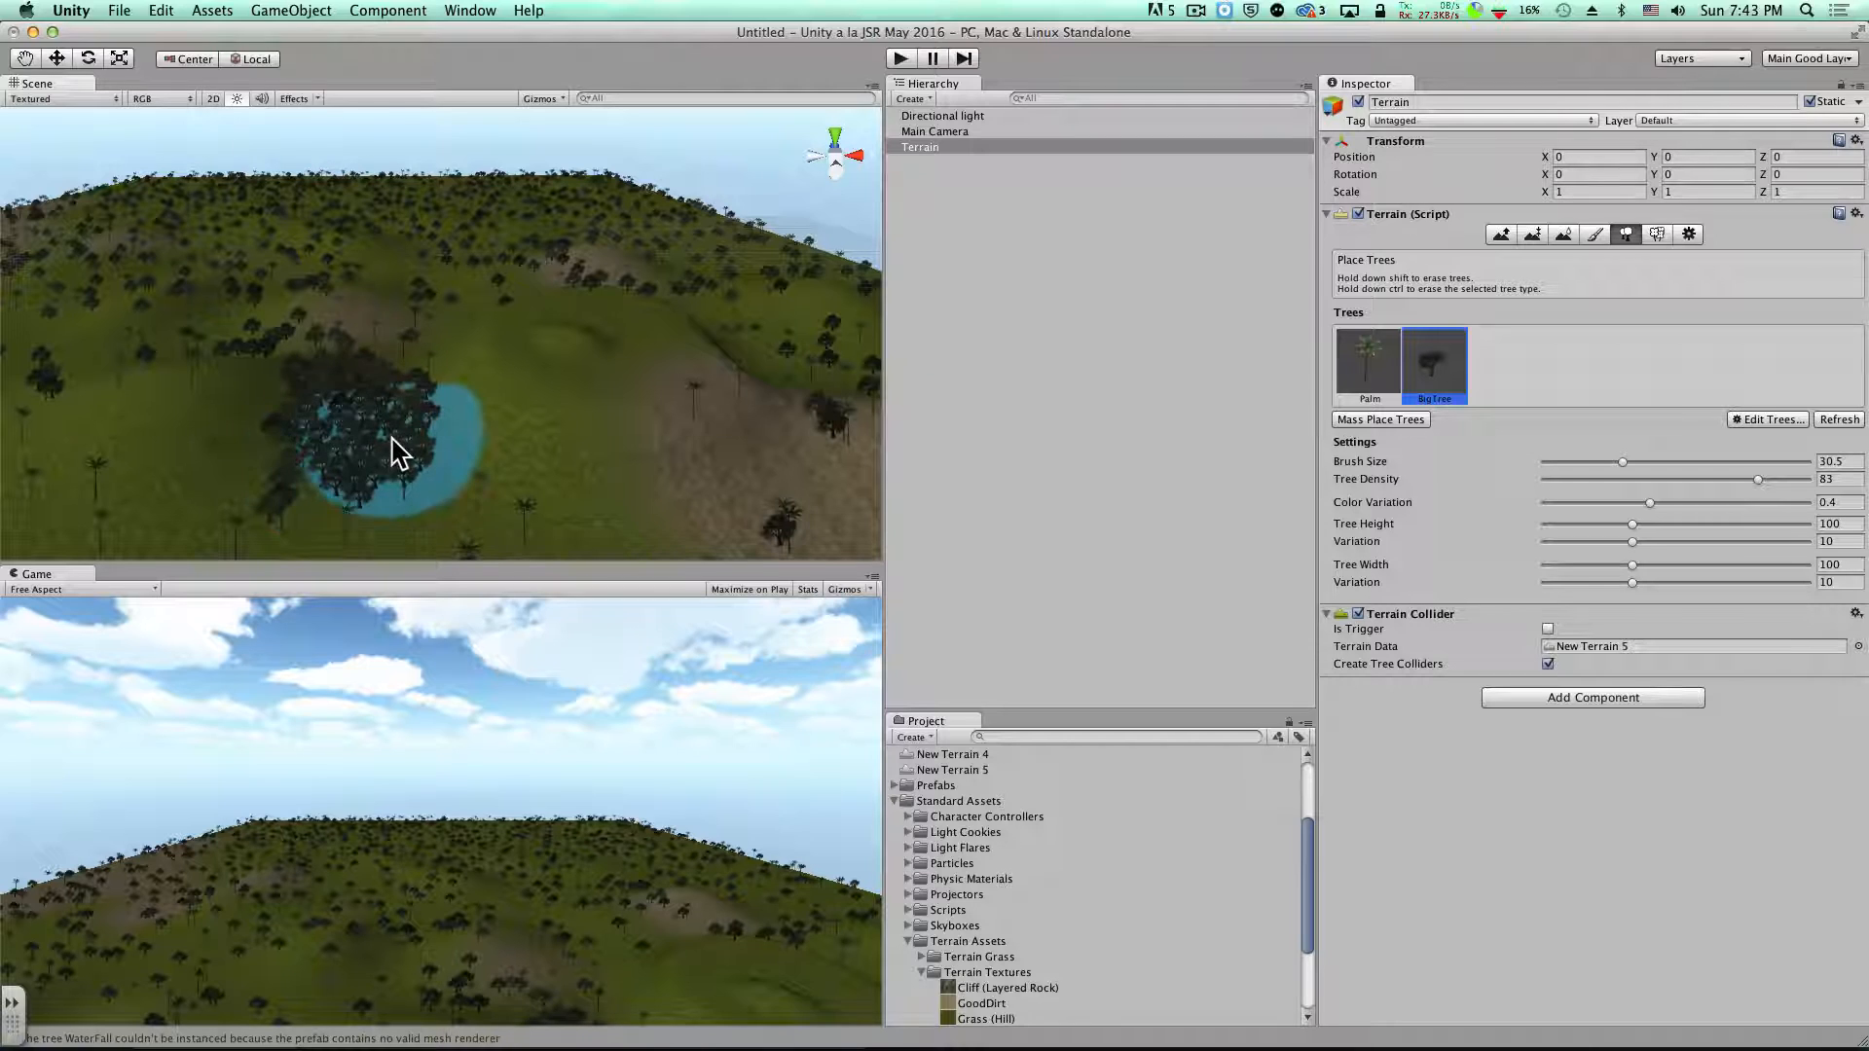
key("super+z")
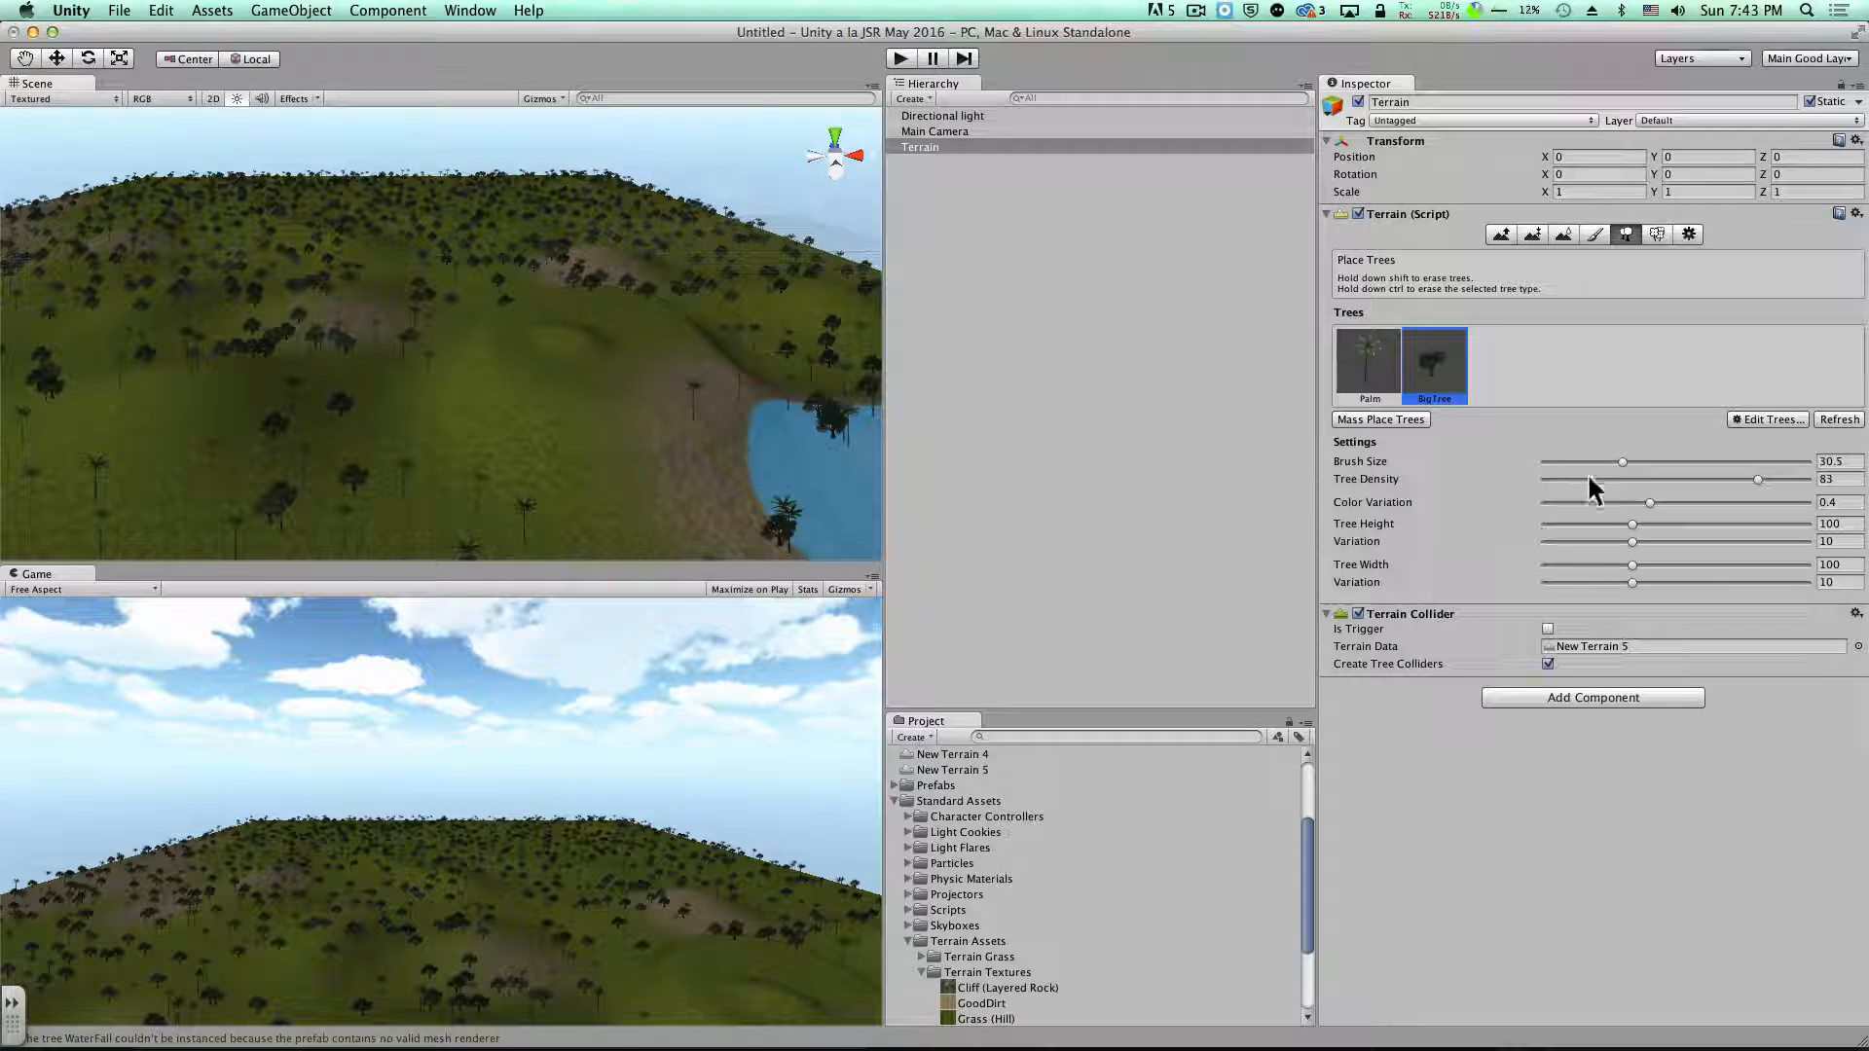
Set the tree density to 34 and paint sparse BigTree and Palm groups over the grassy foreground and the nearby rocky slope
left_click_drag(1758, 480, 1665, 482)
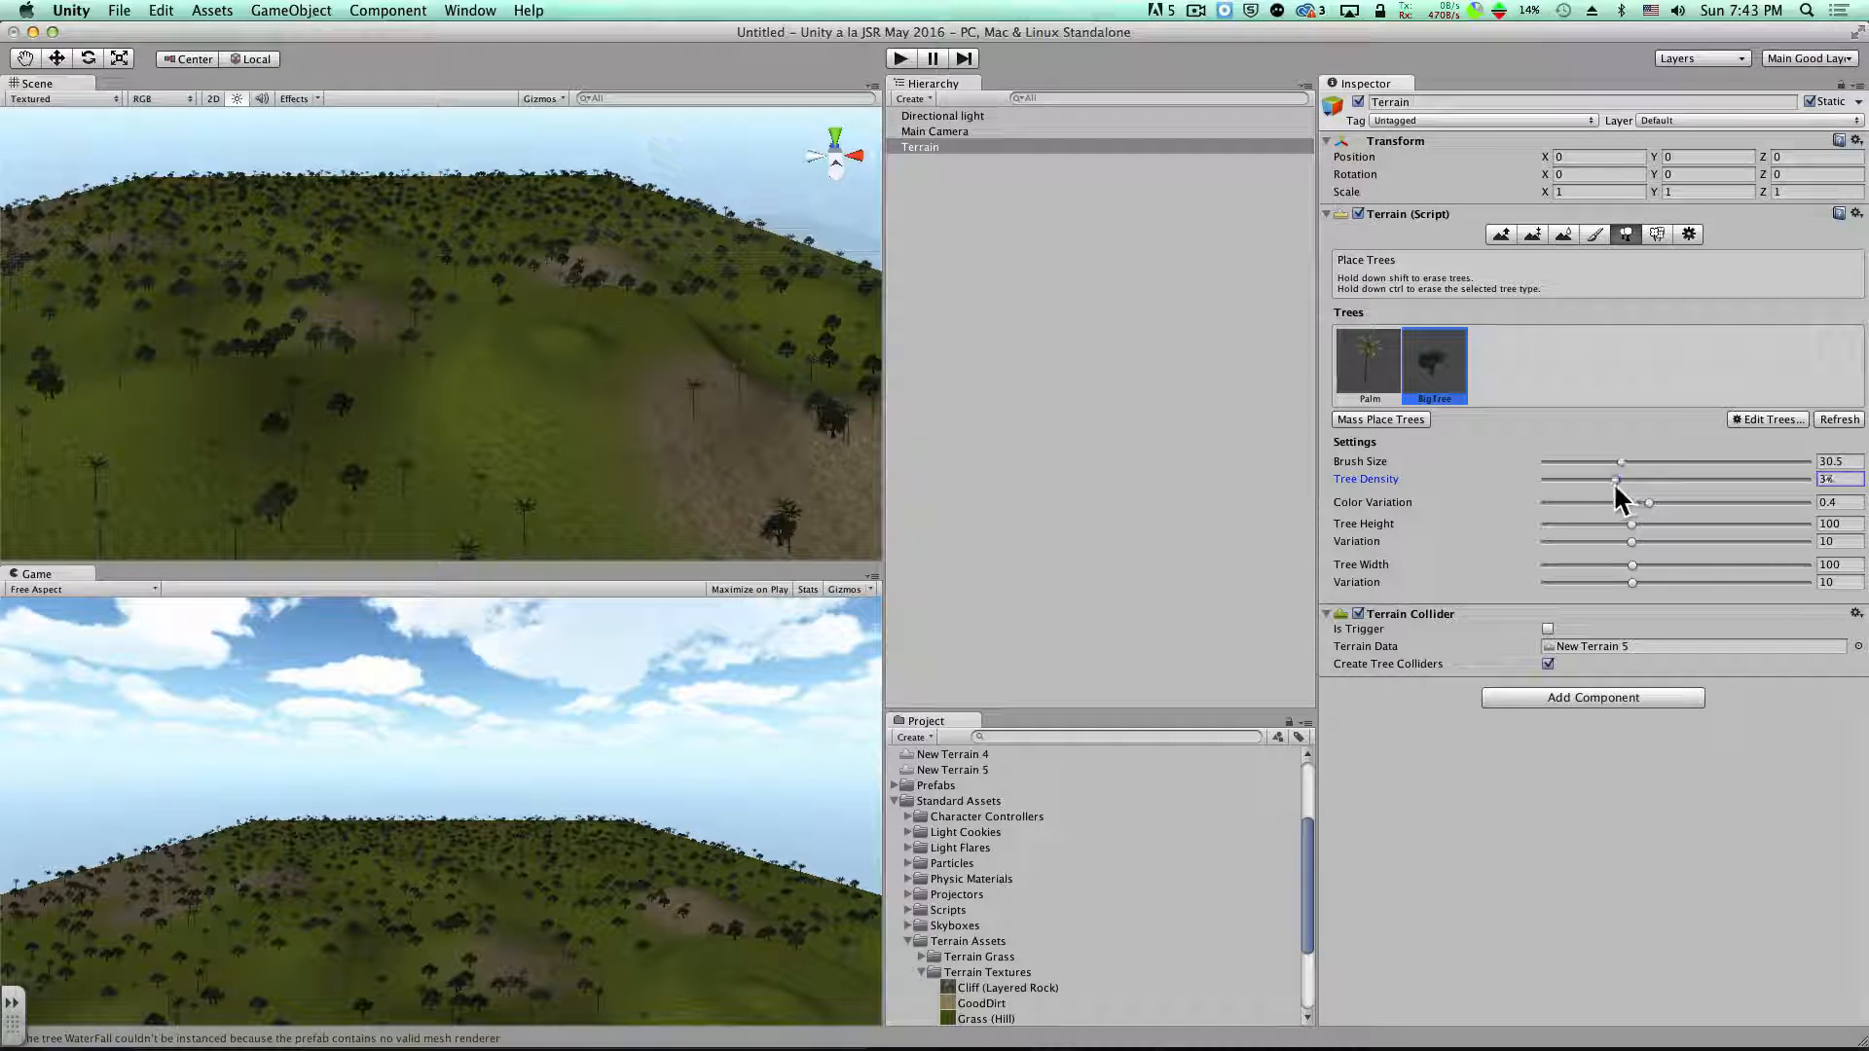
mouse_move(360, 455)
left_mouse_down()
mouse_move(370, 387)
mouse_move(440, 452)
left_mouse_up()
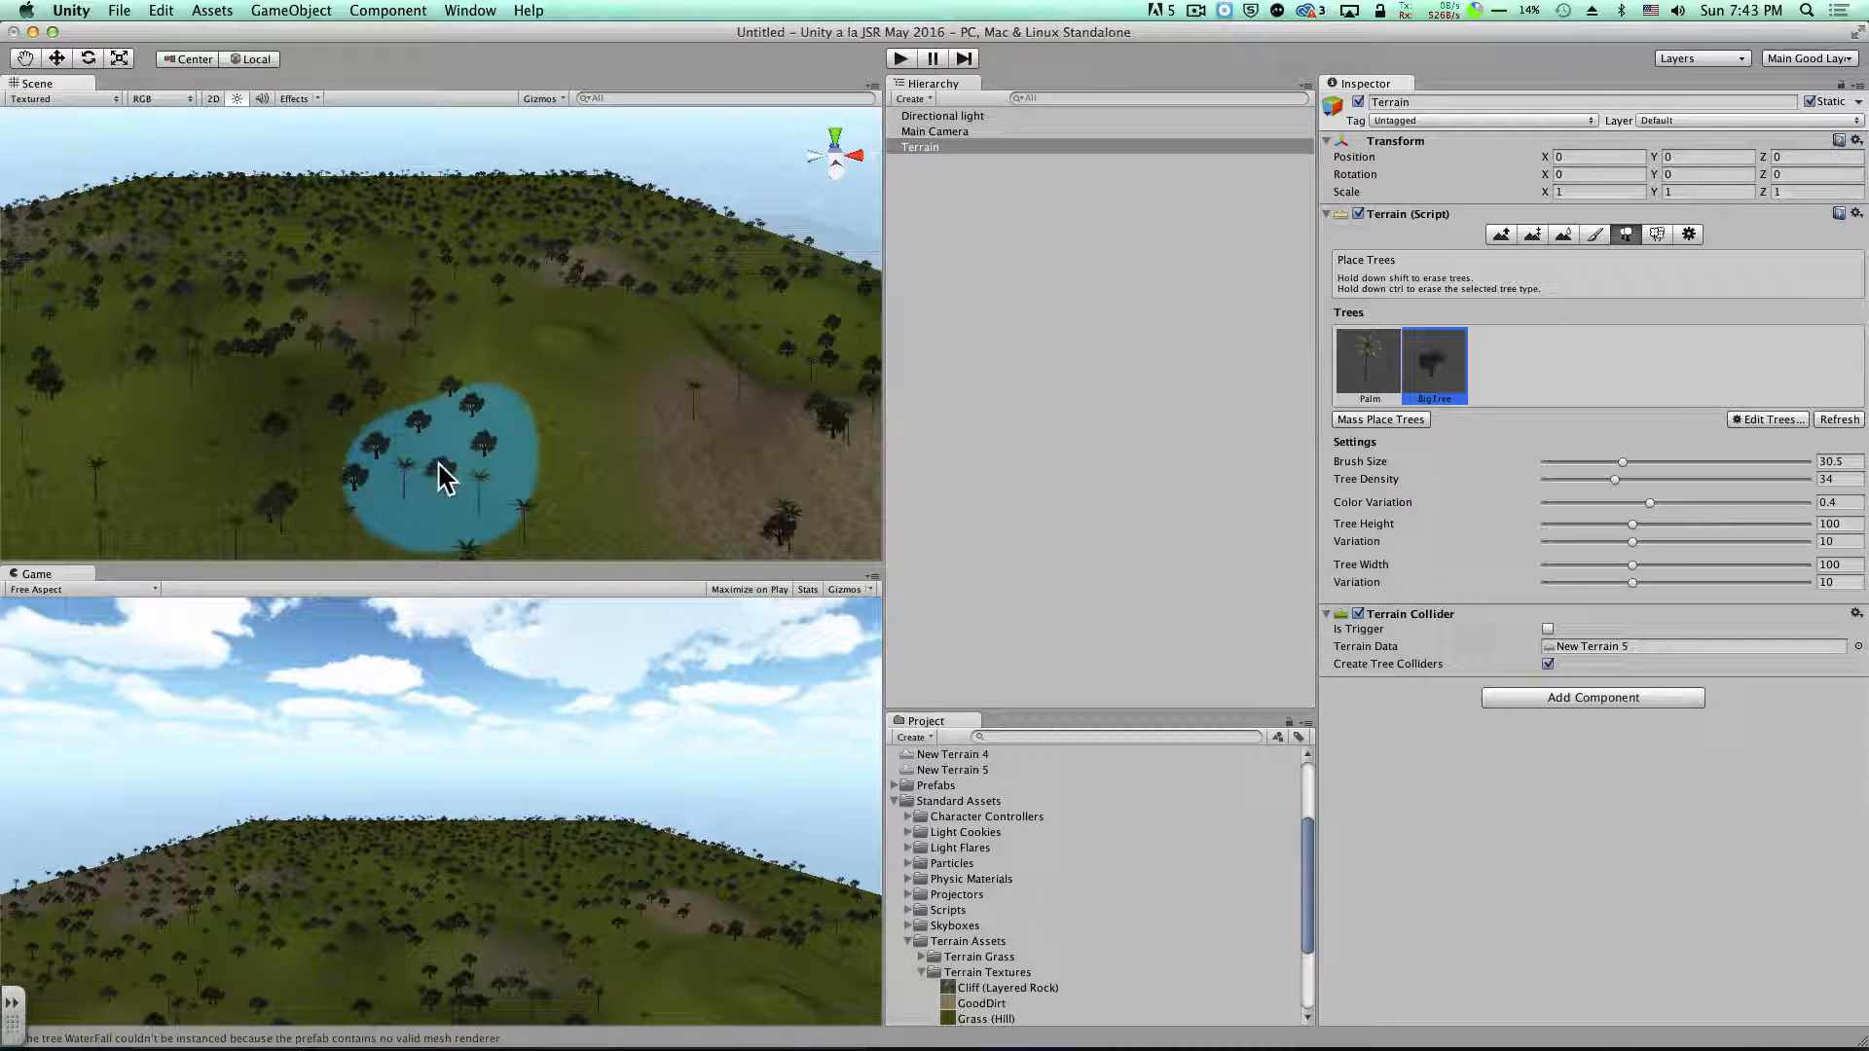
left_click(1367, 387)
mouse_move(576, 542)
left_mouse_down()
mouse_move(697, 542)
mouse_move(779, 438)
left_mouse_up()
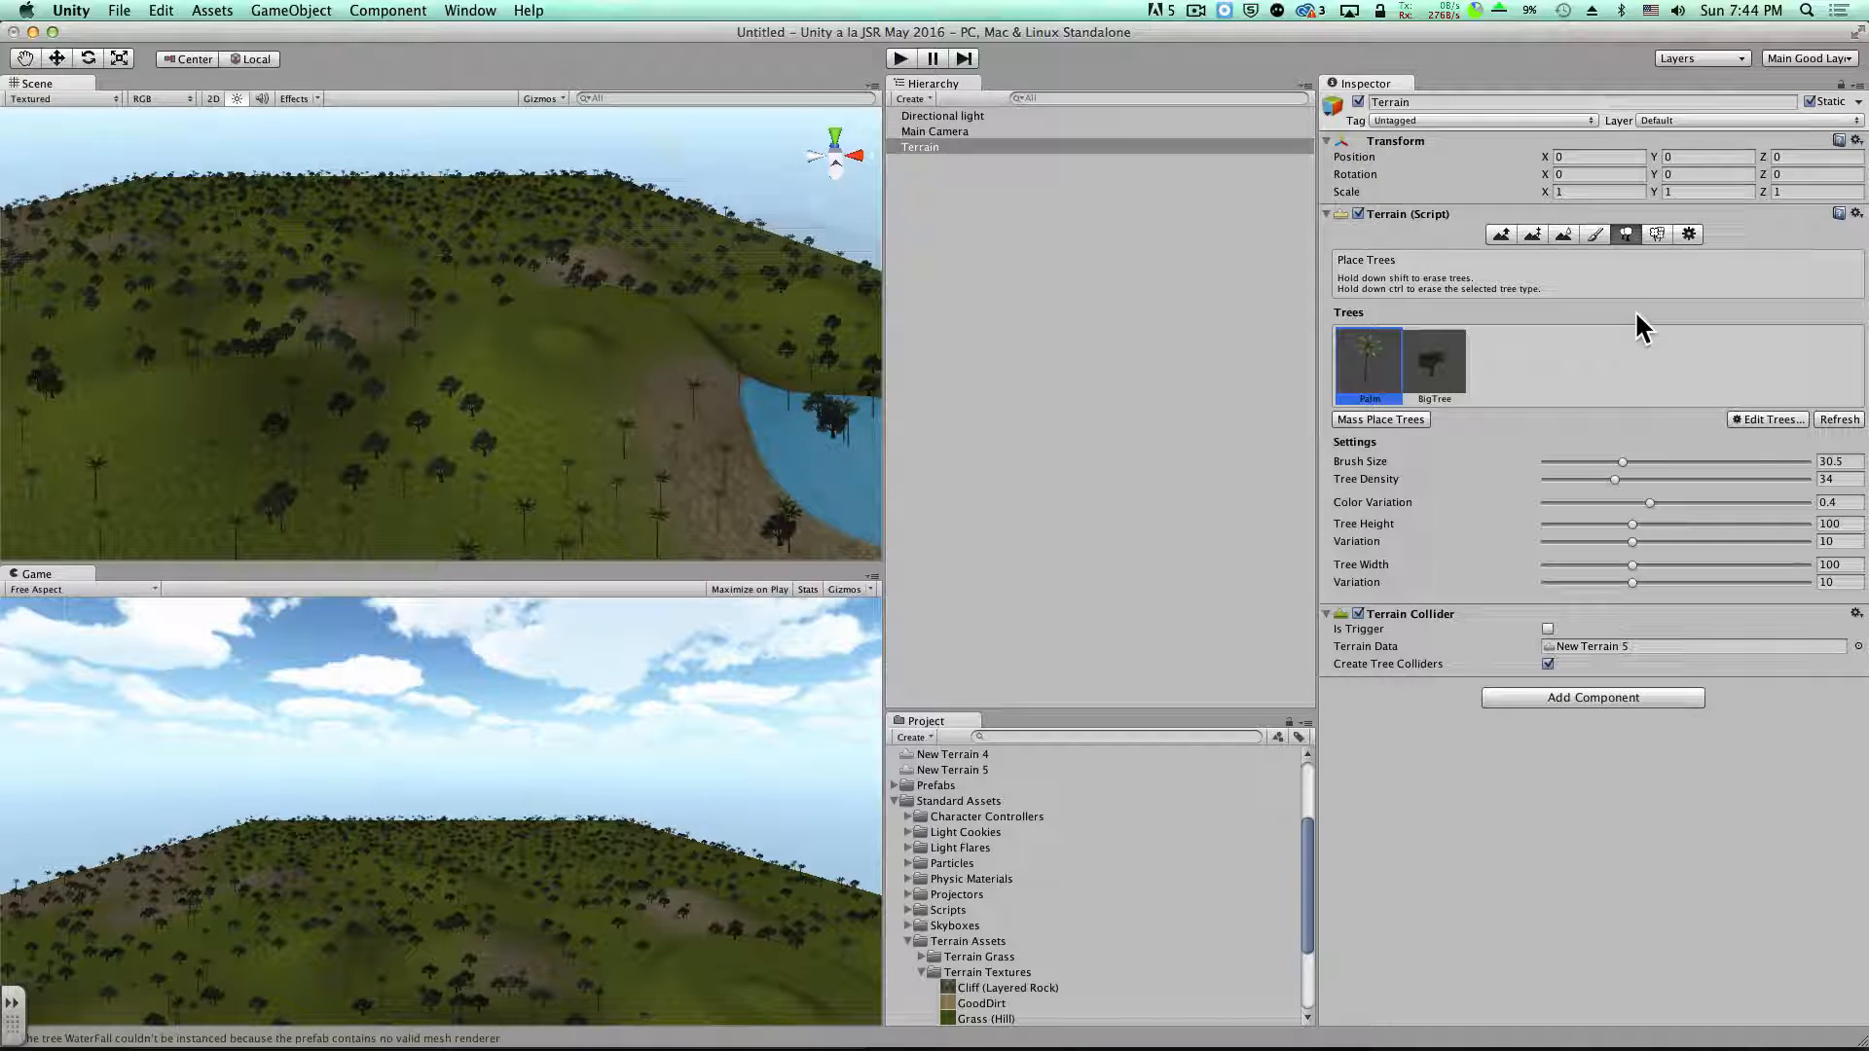
Add the Grass texture as a terrain detail, keeping the default sizes, colours and billboard option
left_click(1655, 231)
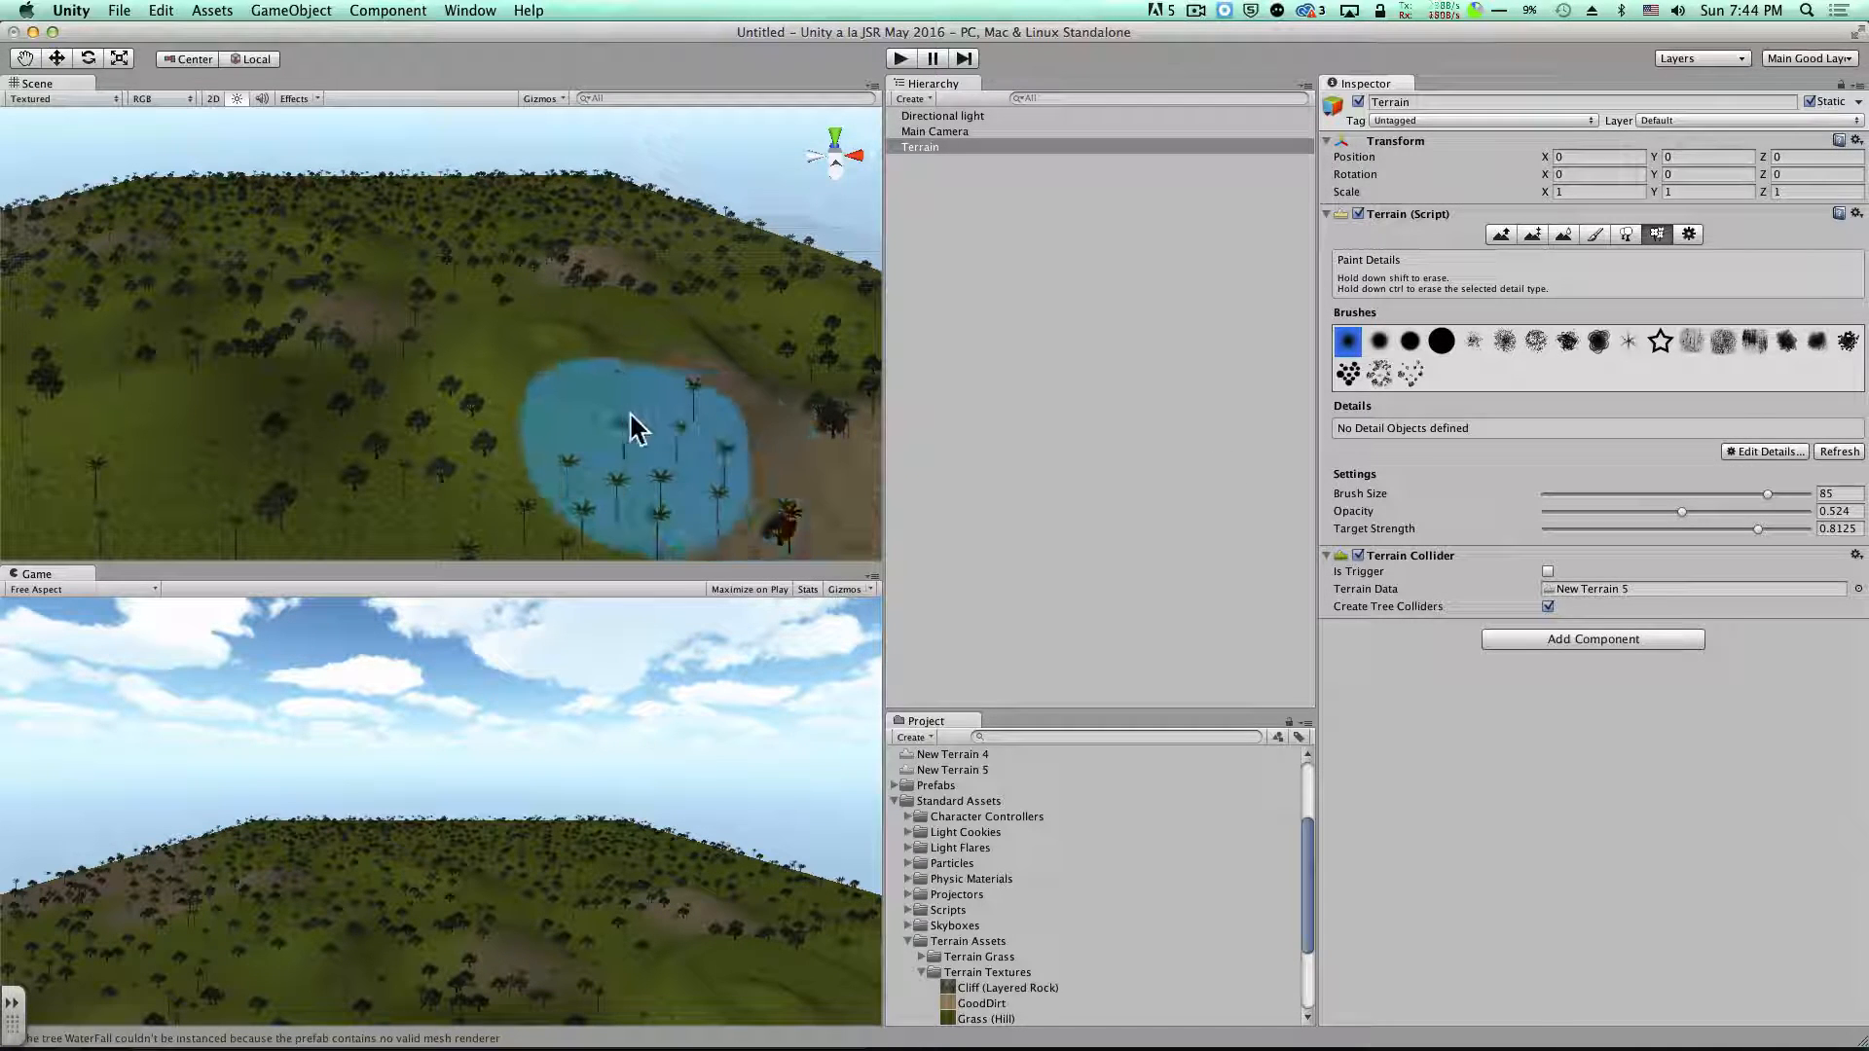
left_click(1778, 447)
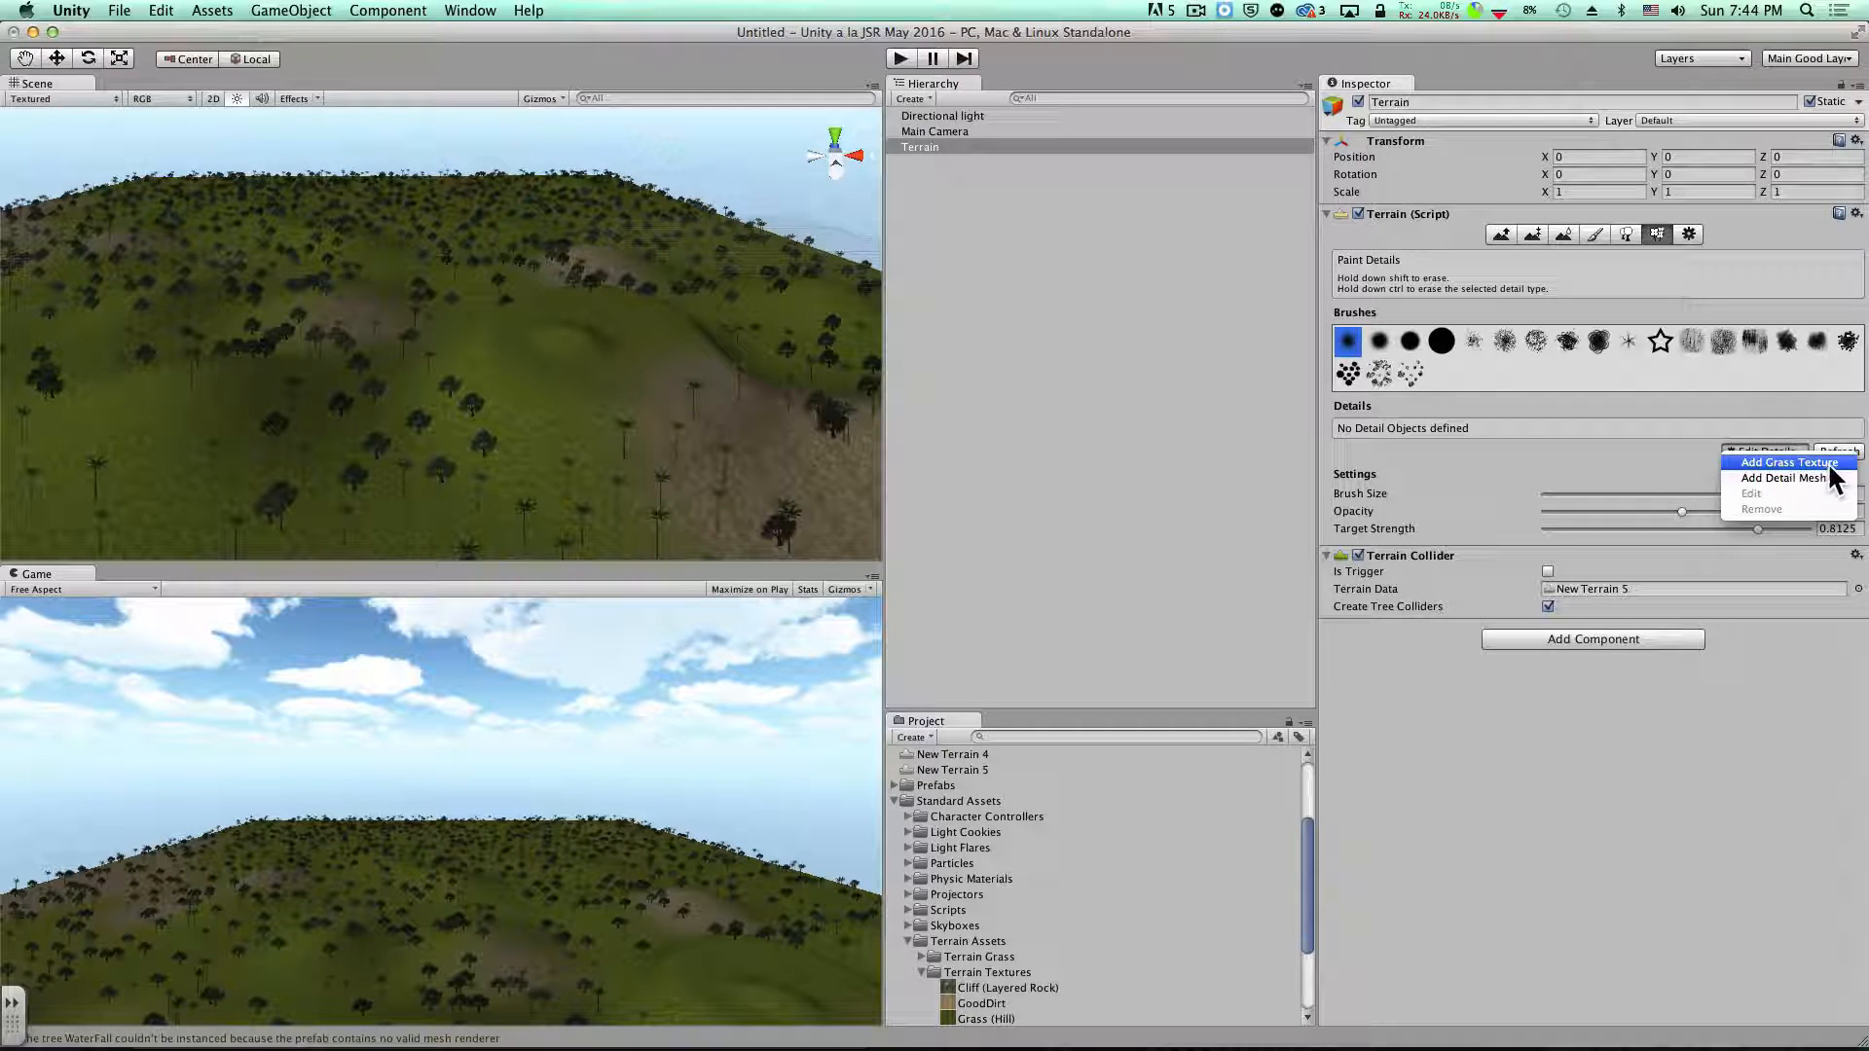
left_click(1829, 464)
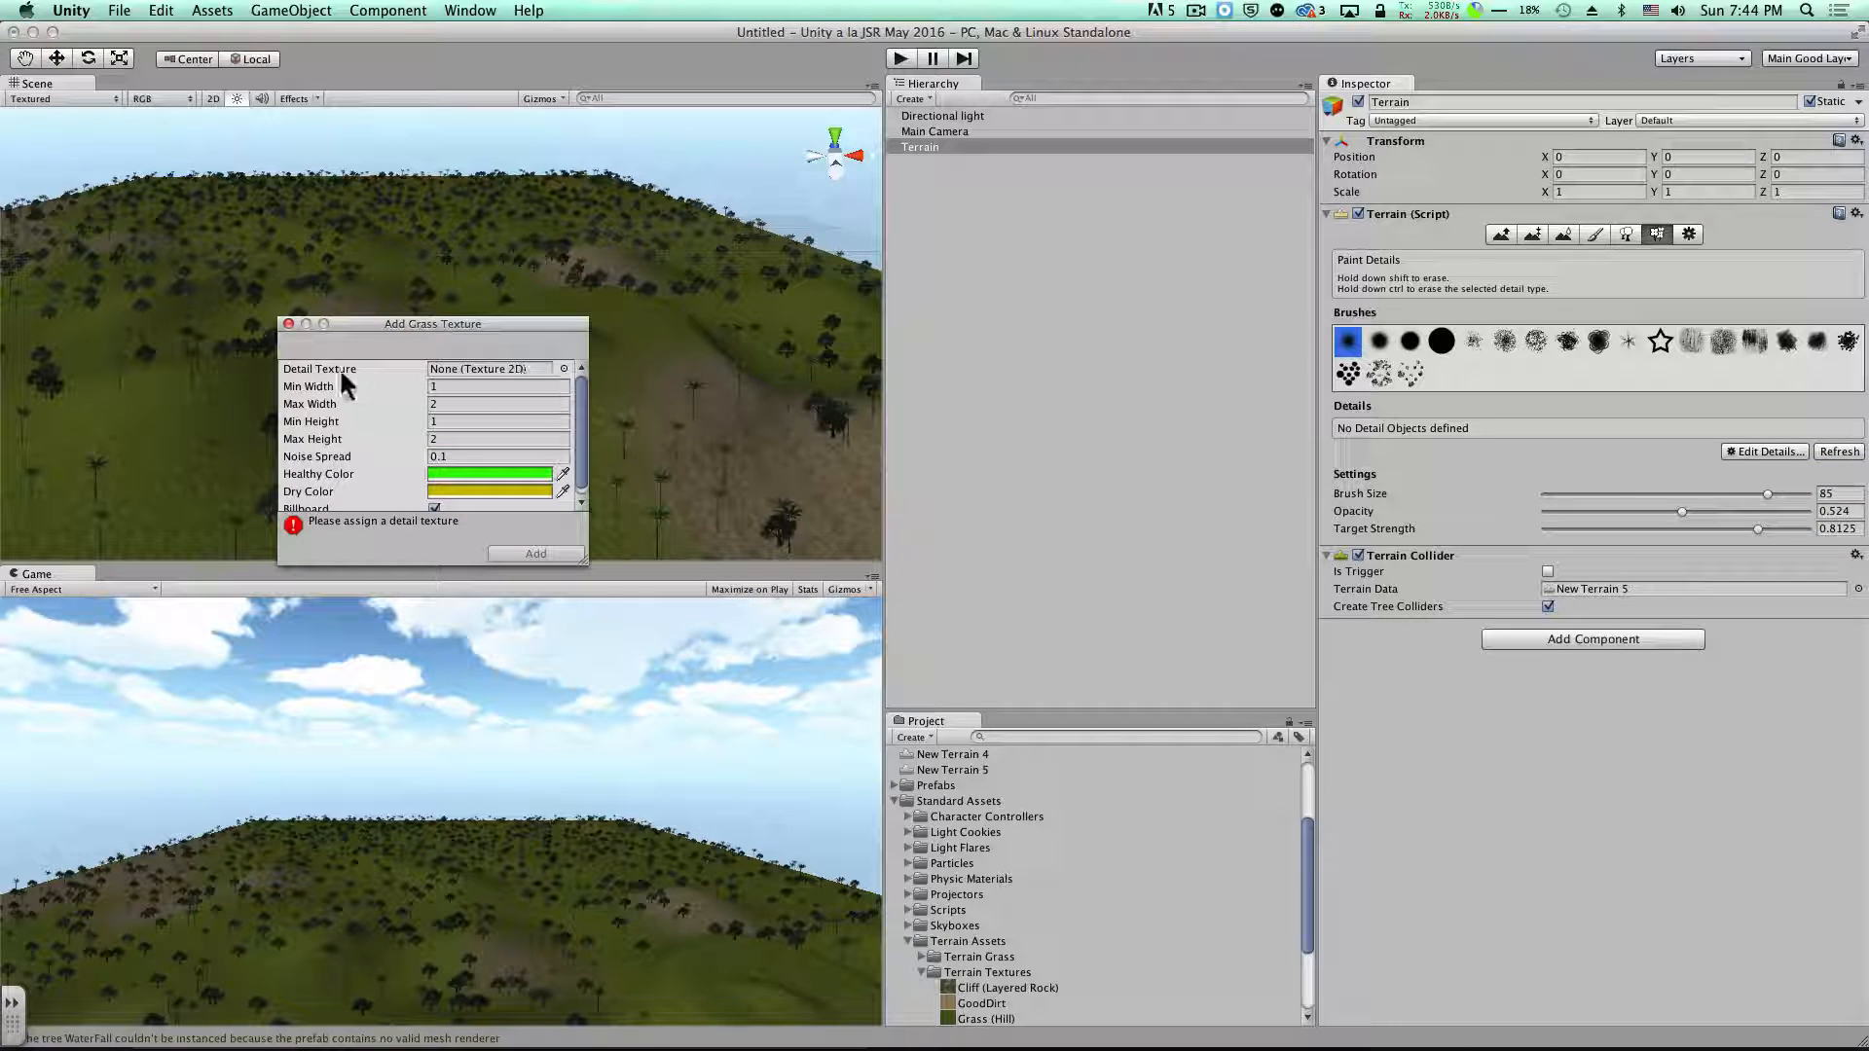
left_click(564, 369)
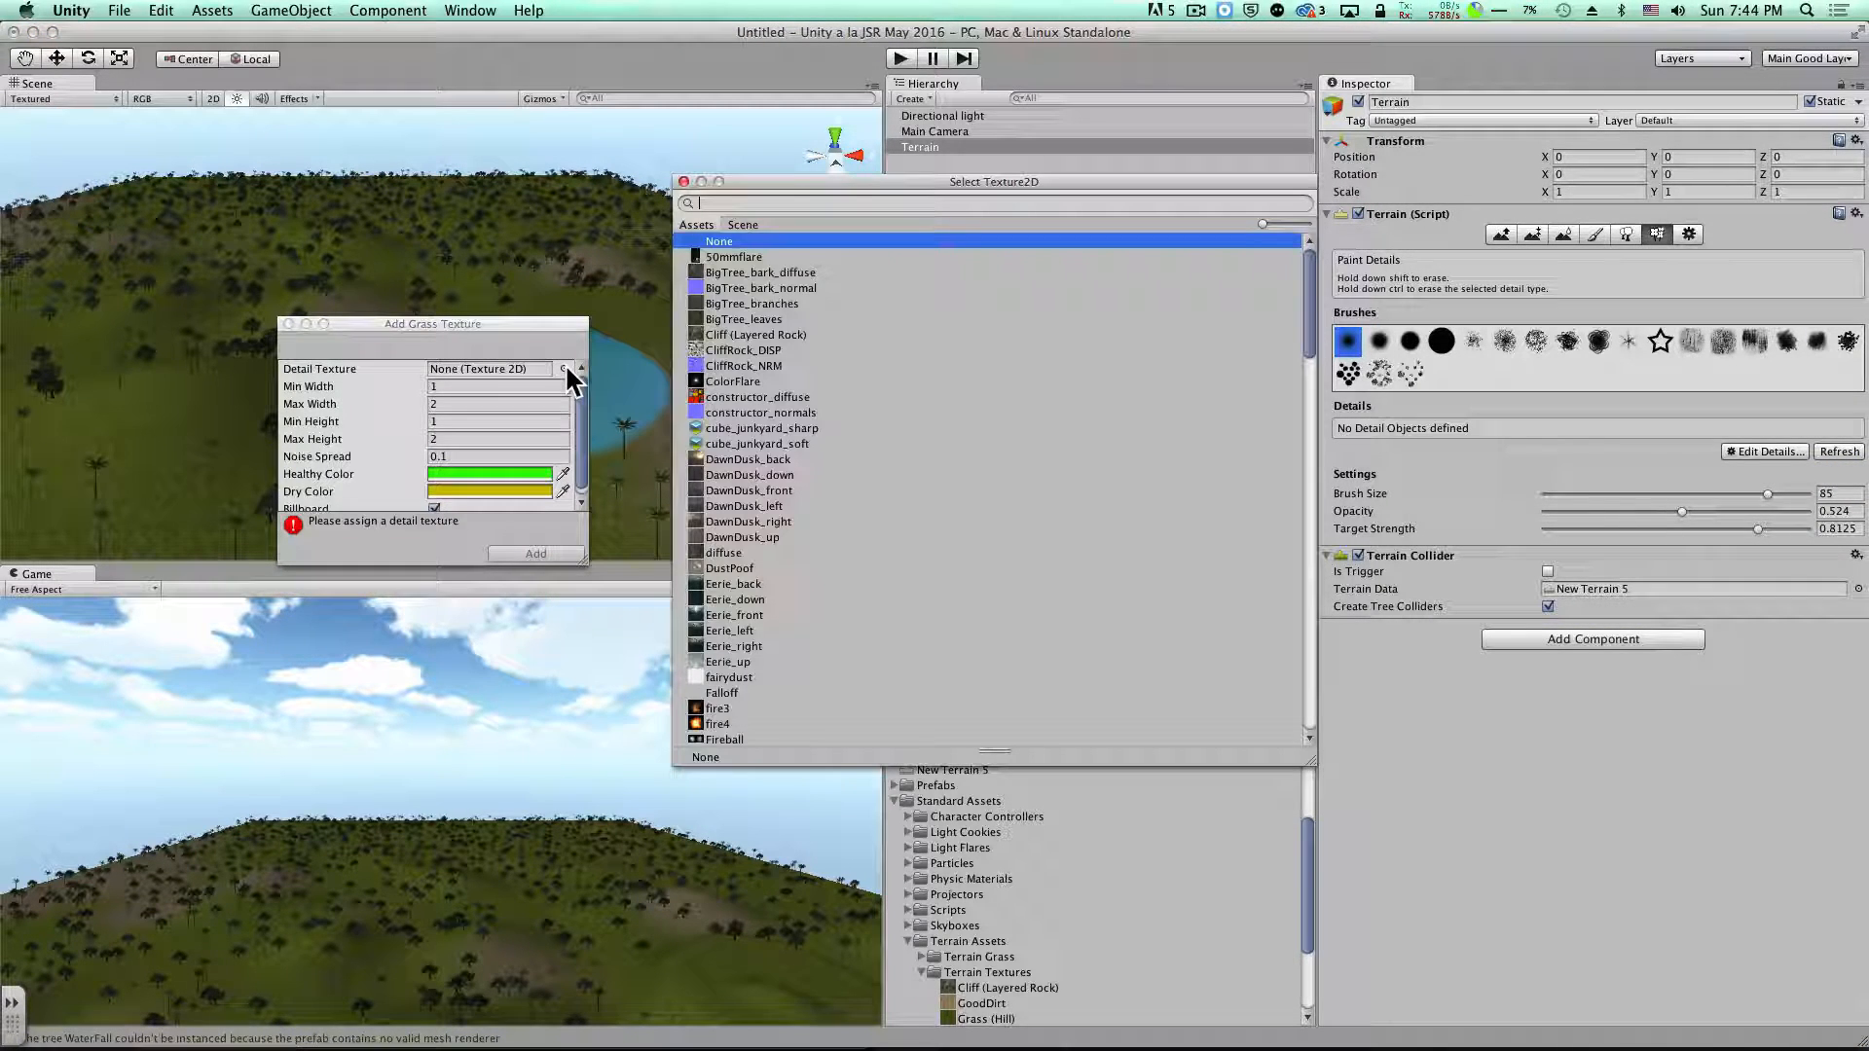
type("grass")
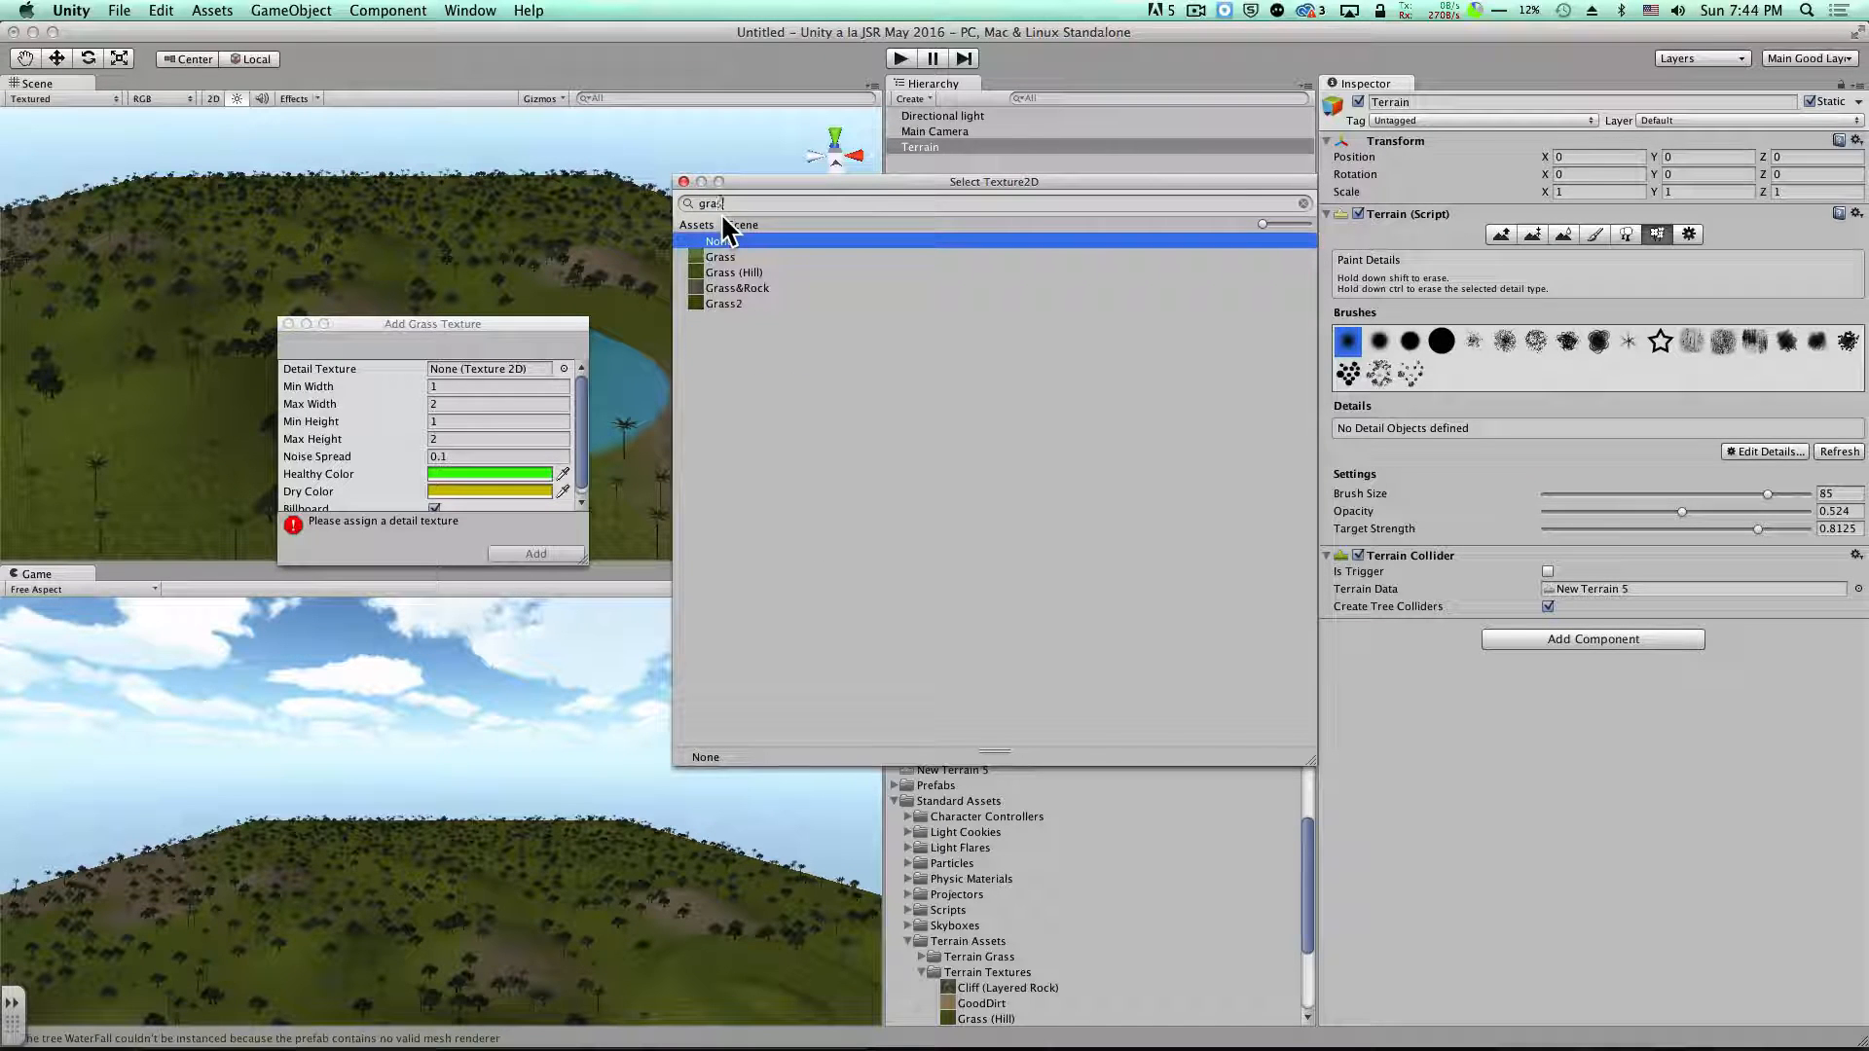
left_click(693, 257)
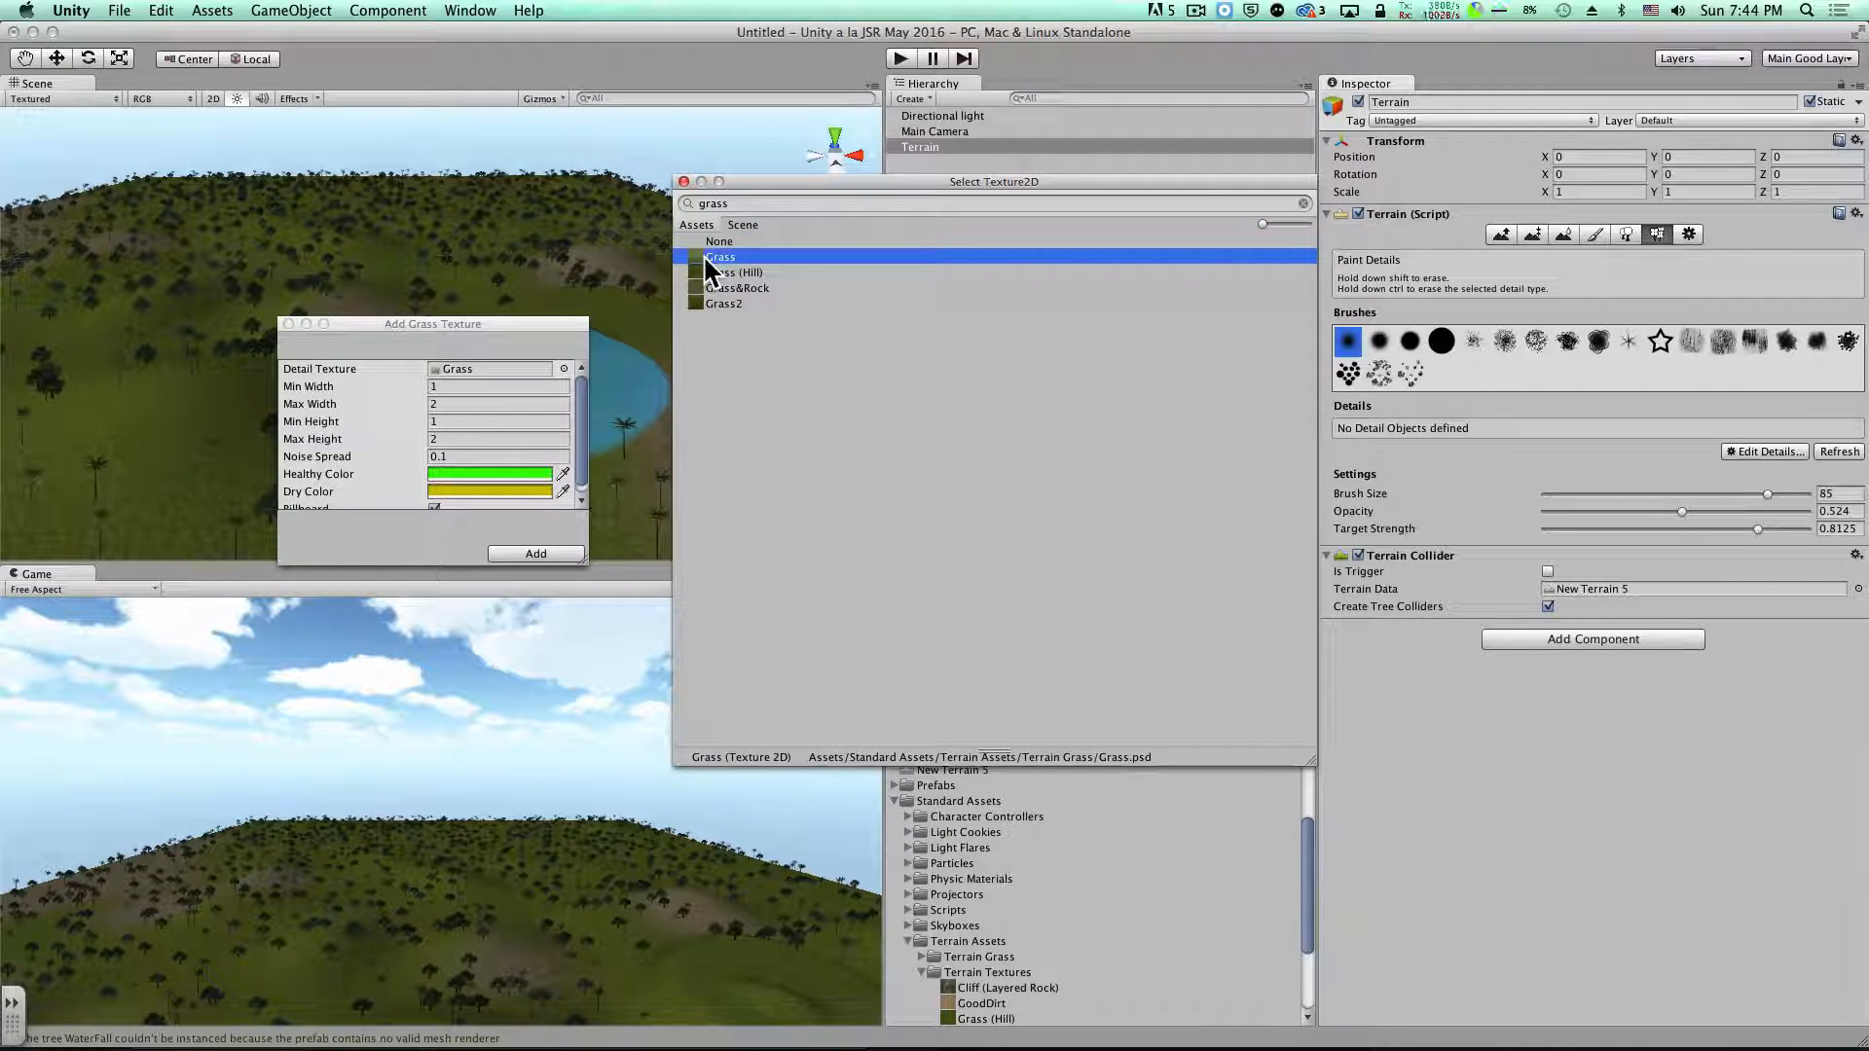
scroll(504, 459, "down", 1)
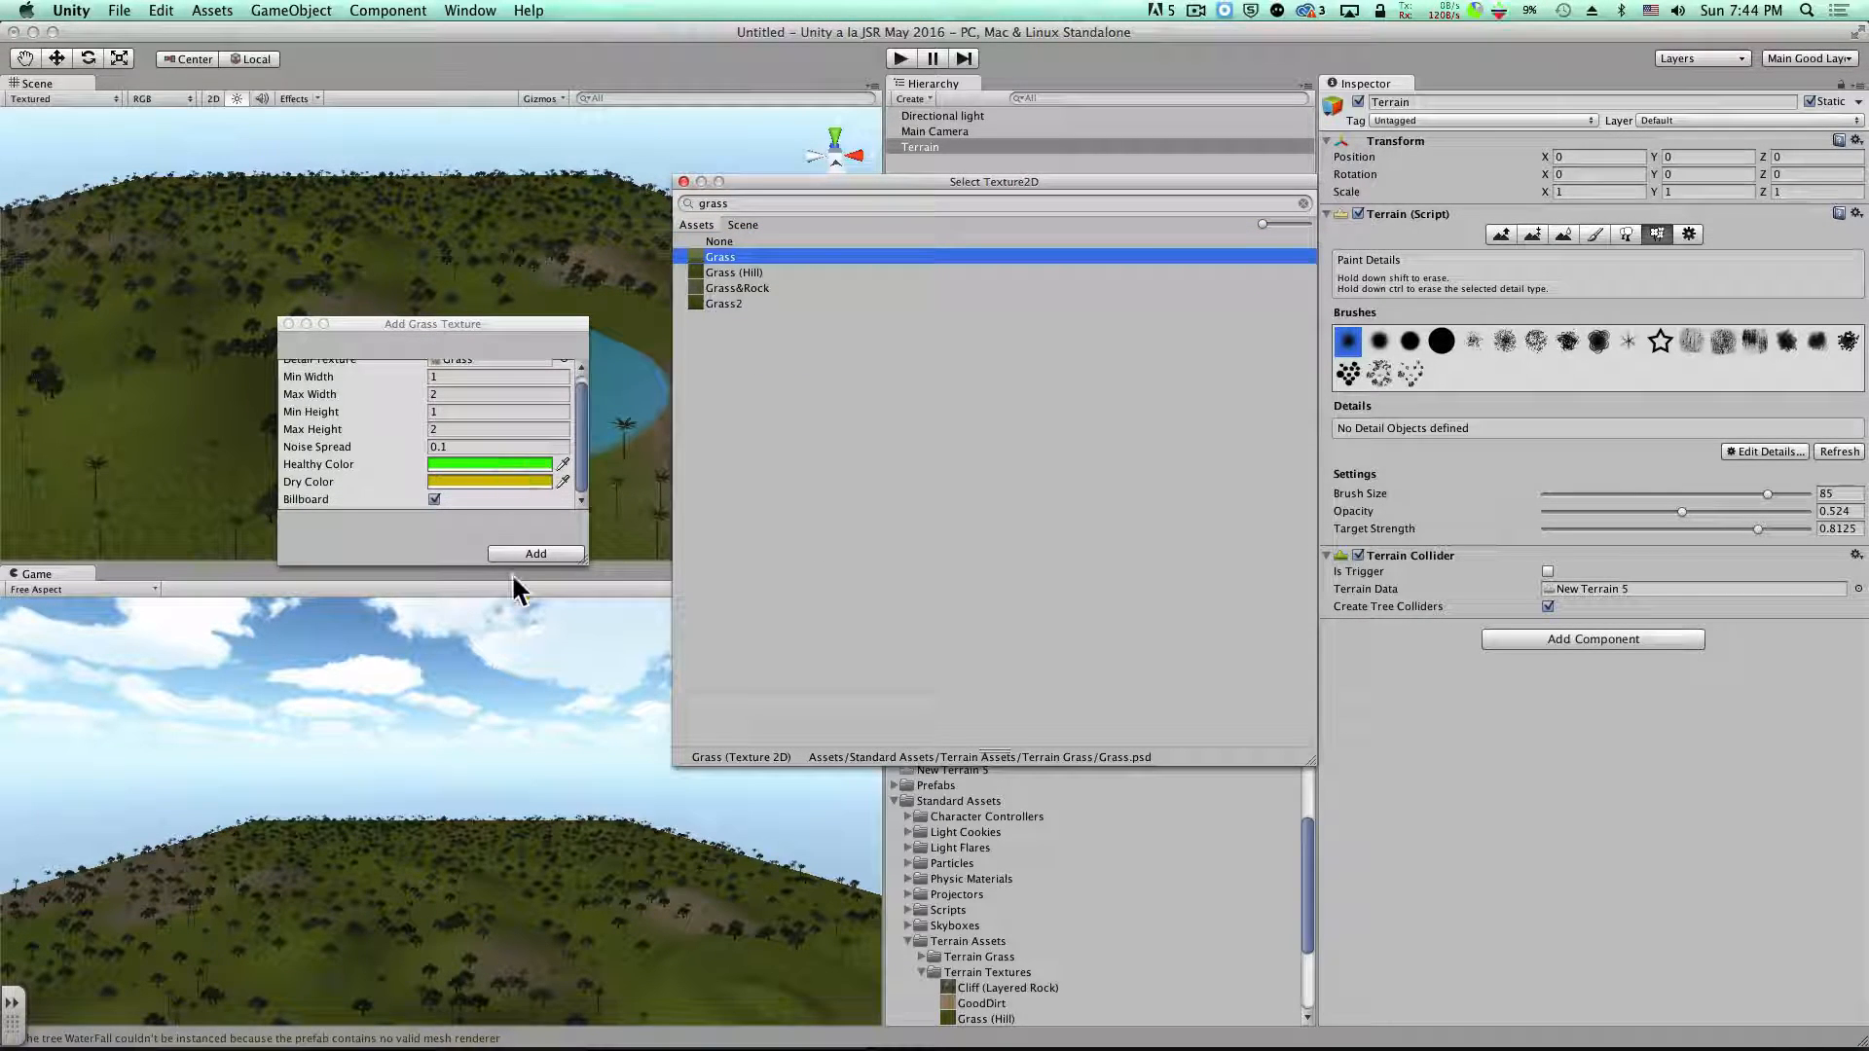
scroll(403, 444, "up", 1)
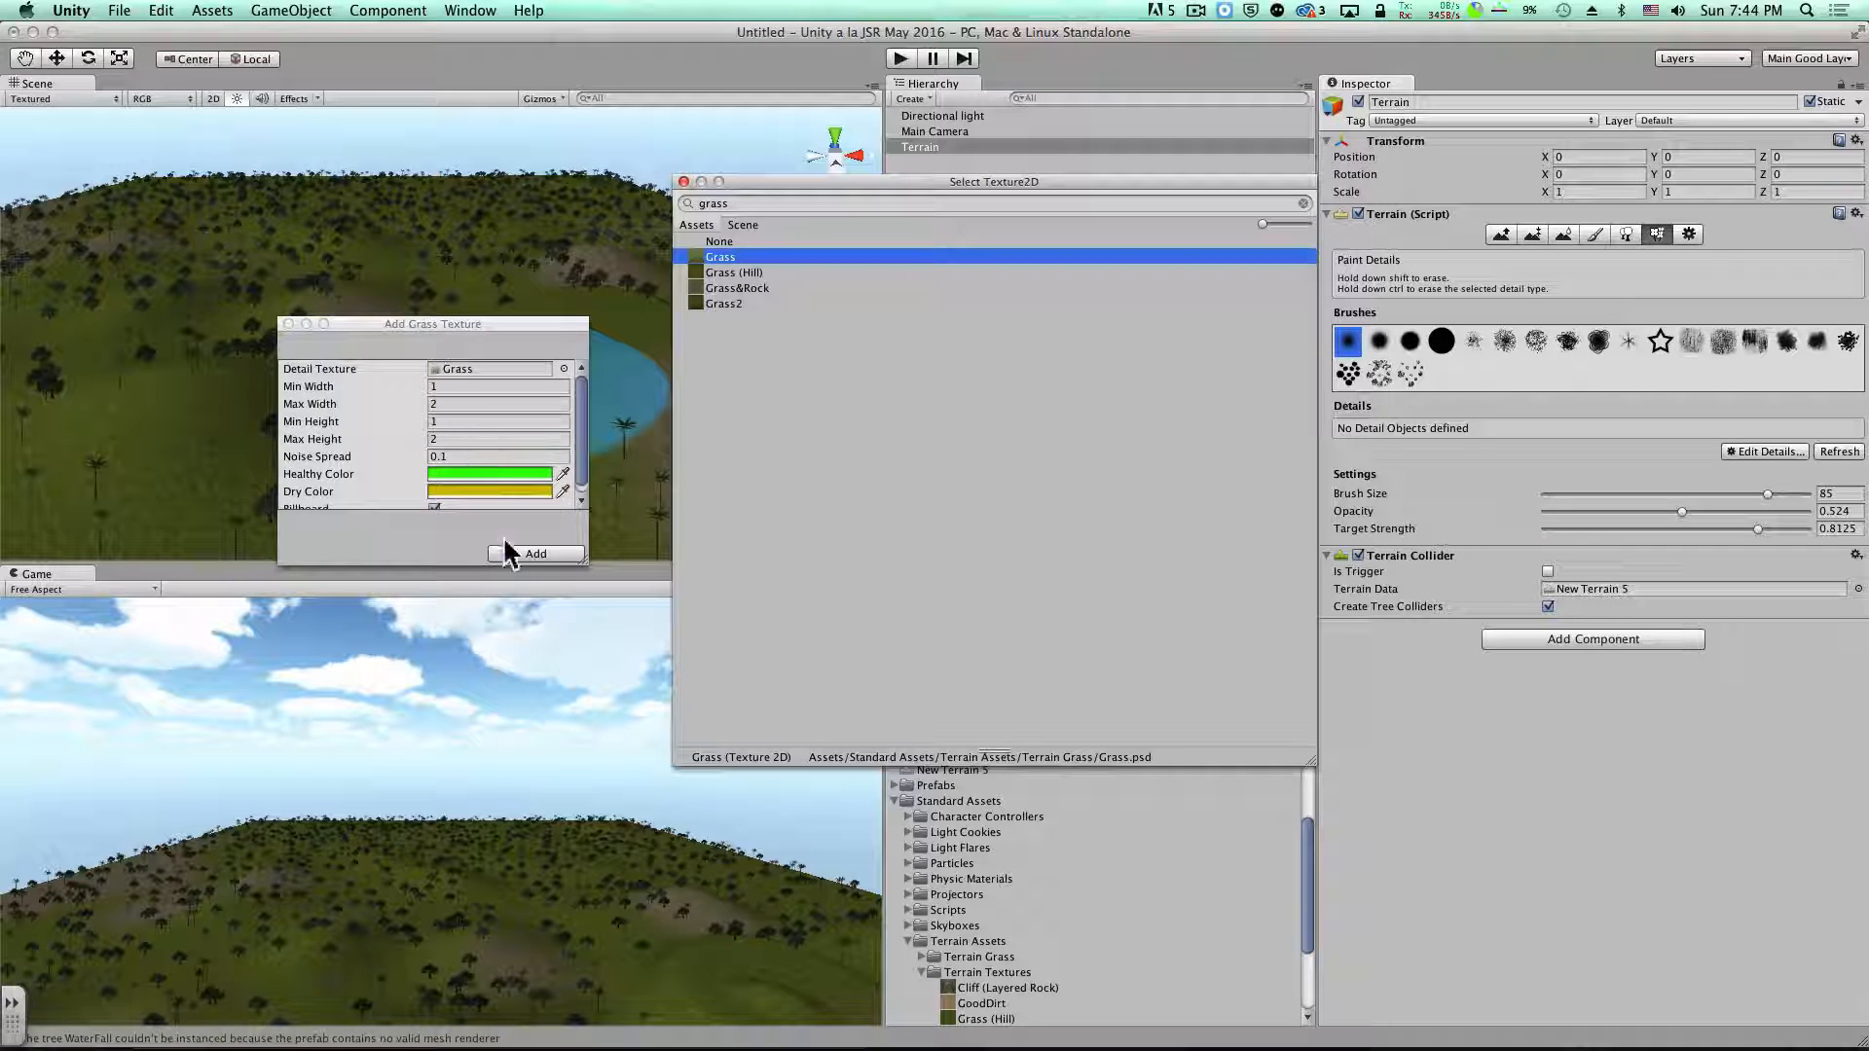
left_click(535, 552)
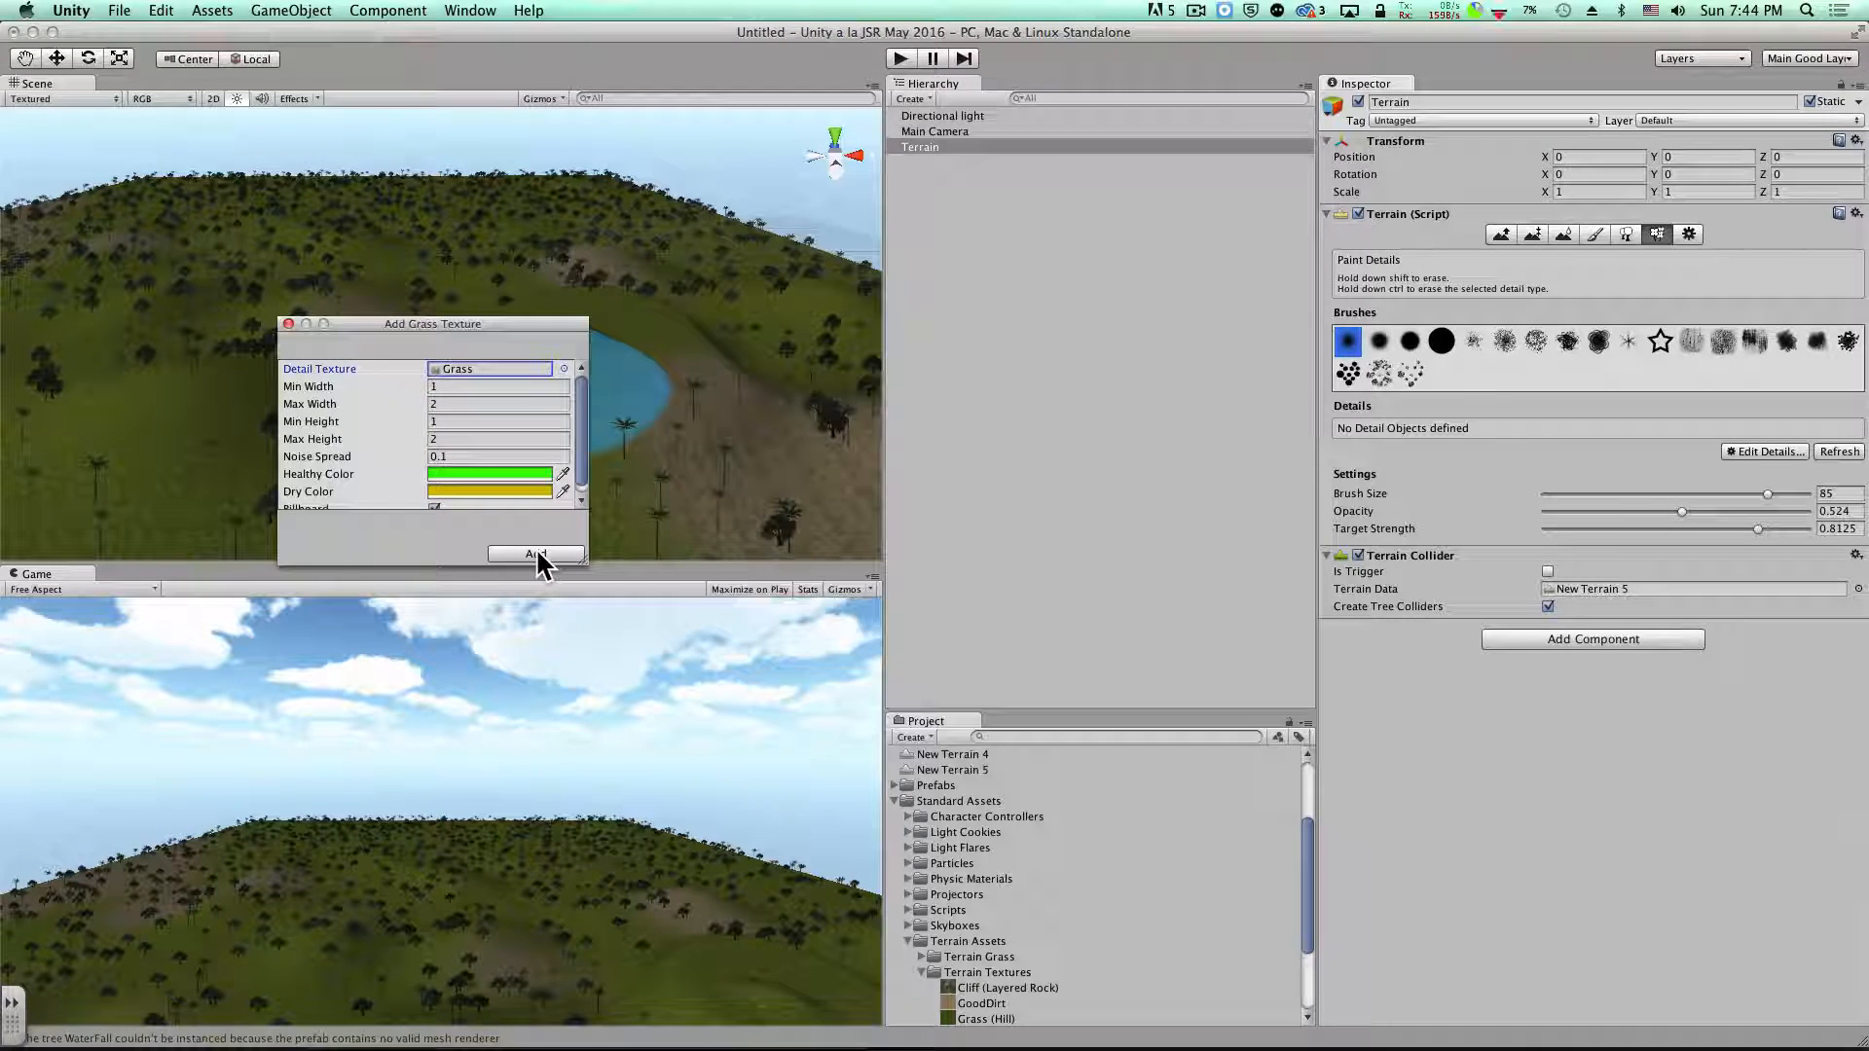
left_click(536, 552)
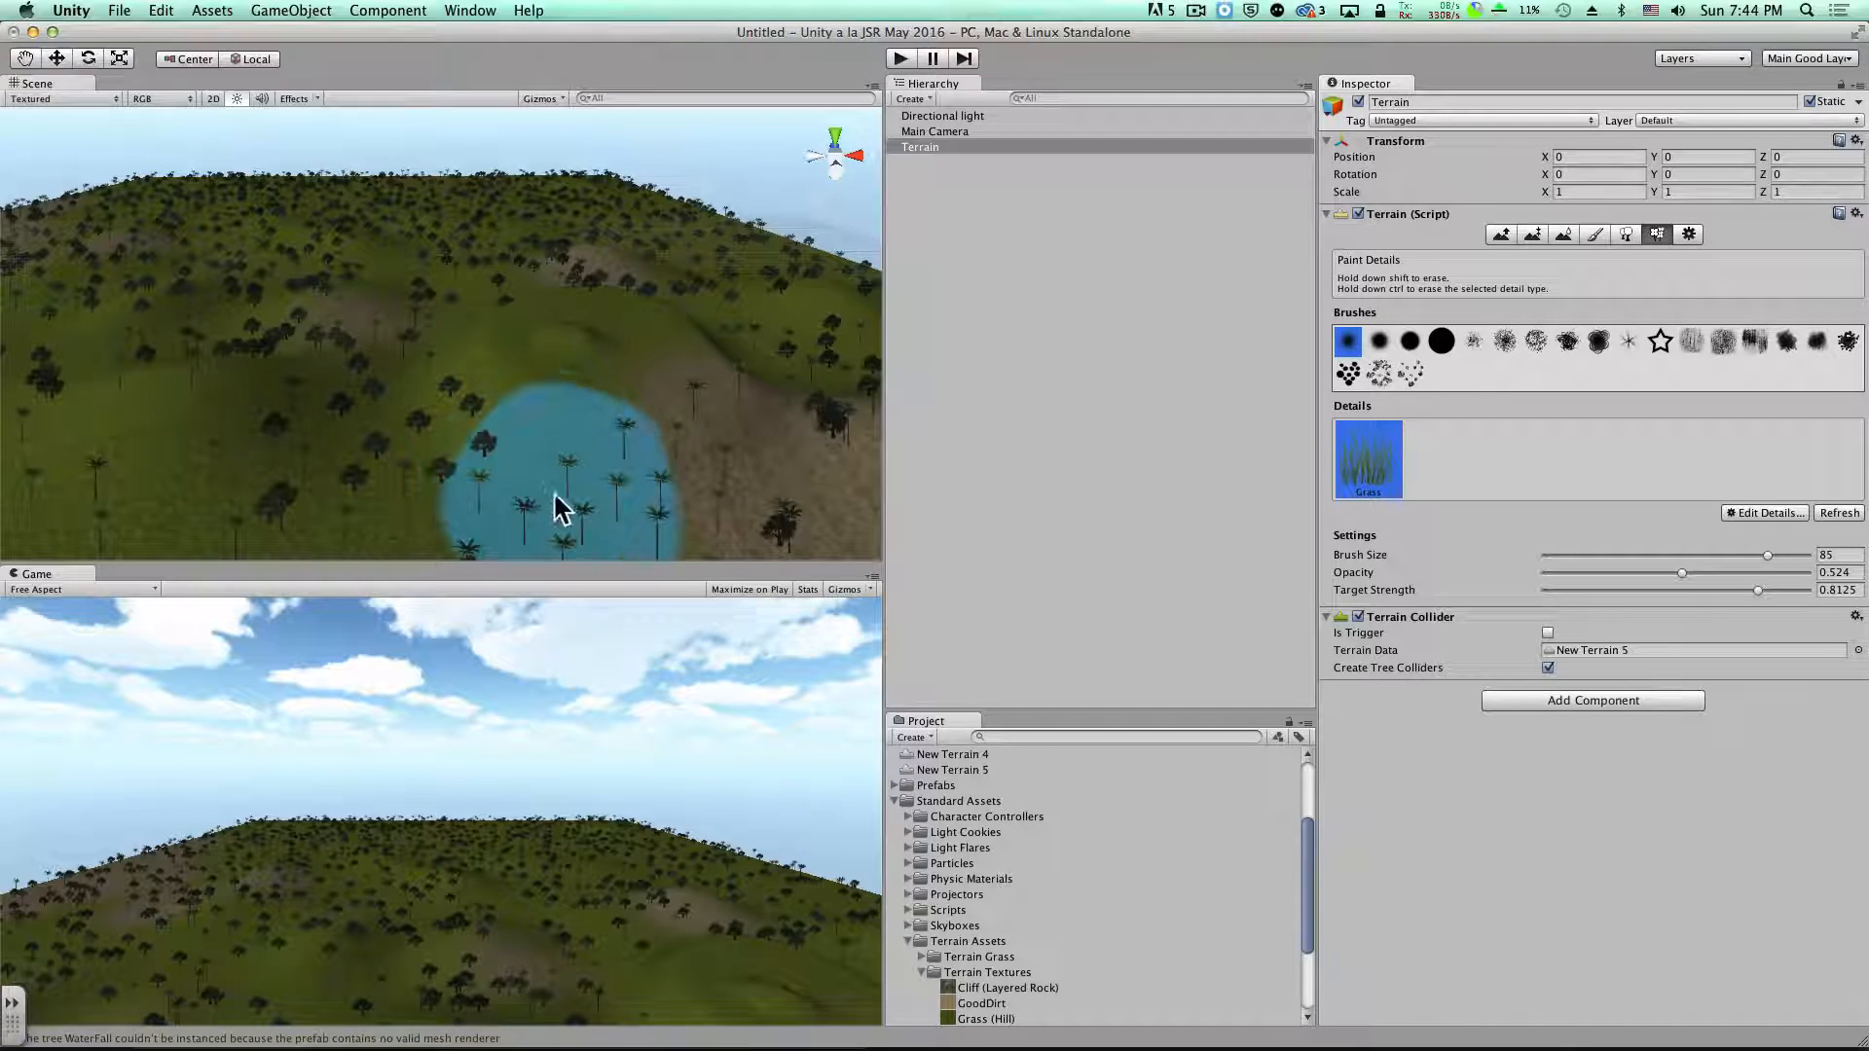
Paint Grass details over the foreground hillside at brush size 85 and inspect the grass up close and from farther away
scroll(533, 476, "up", 5)
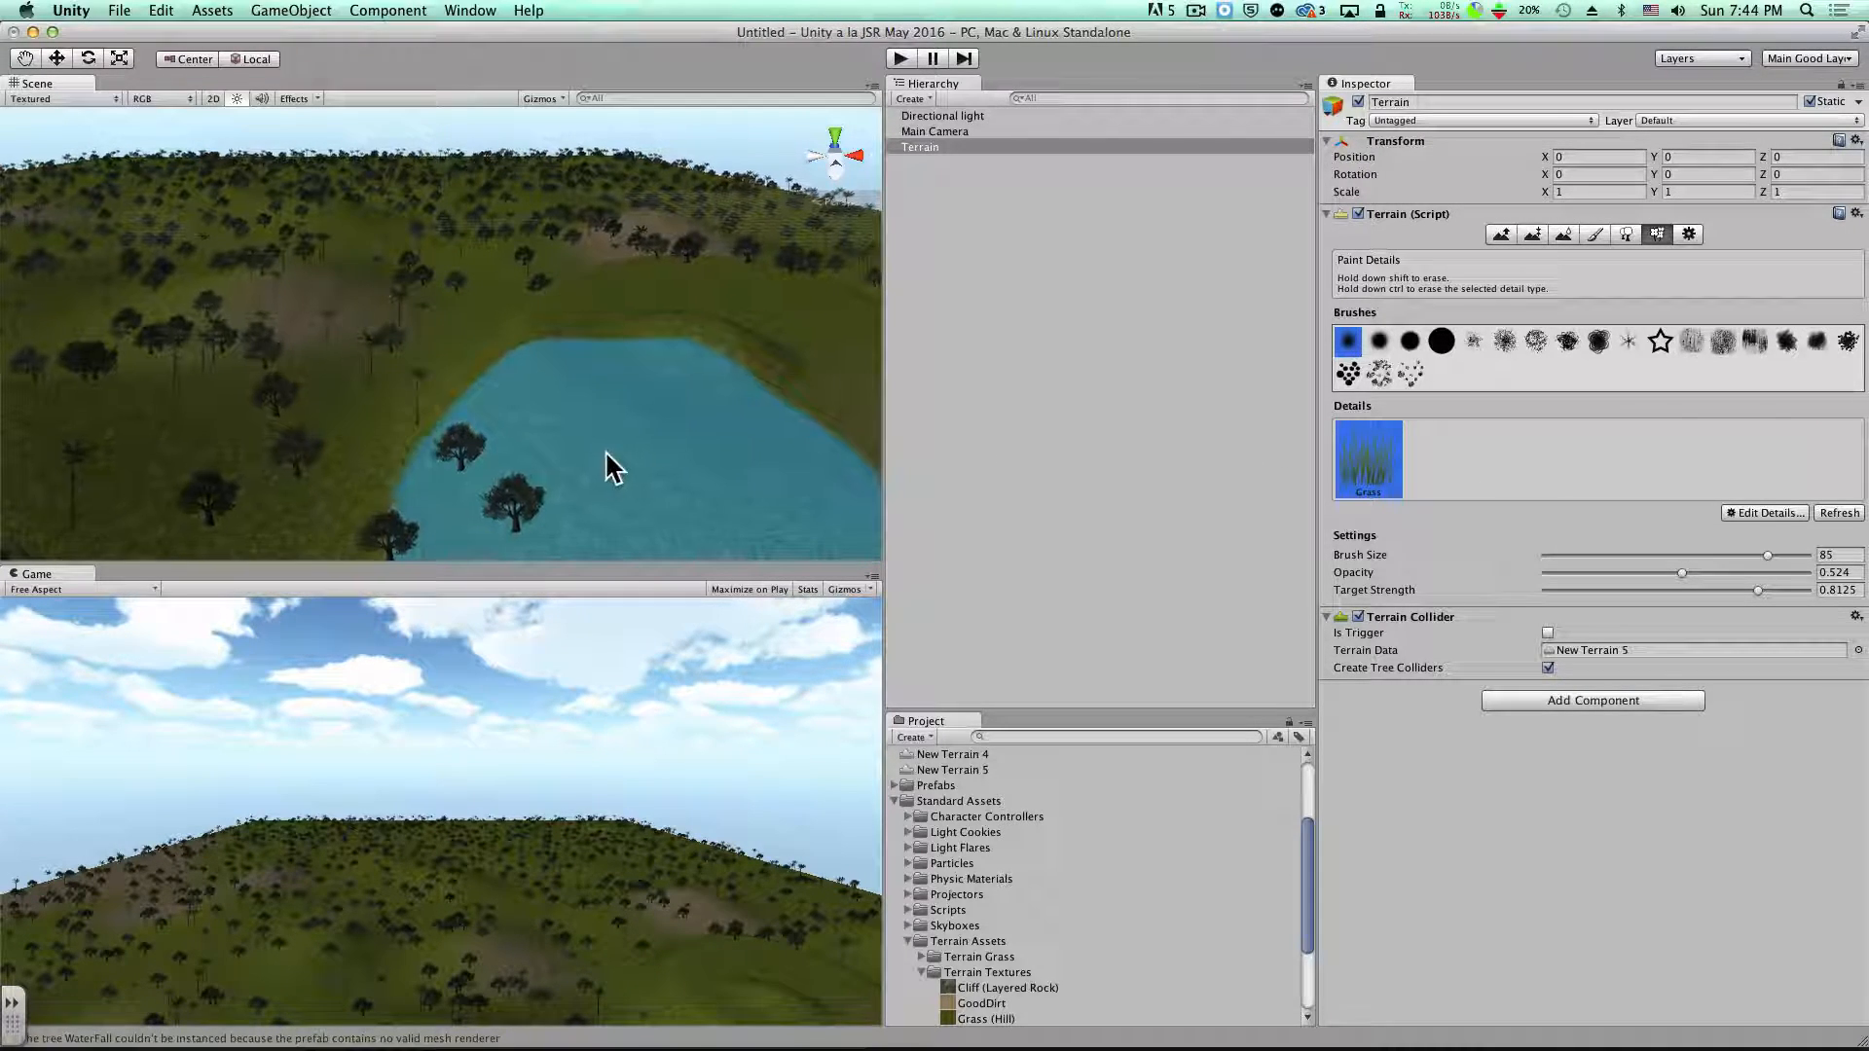
scroll(532, 422, "up", 5)
scroll(516, 409, "up", 3)
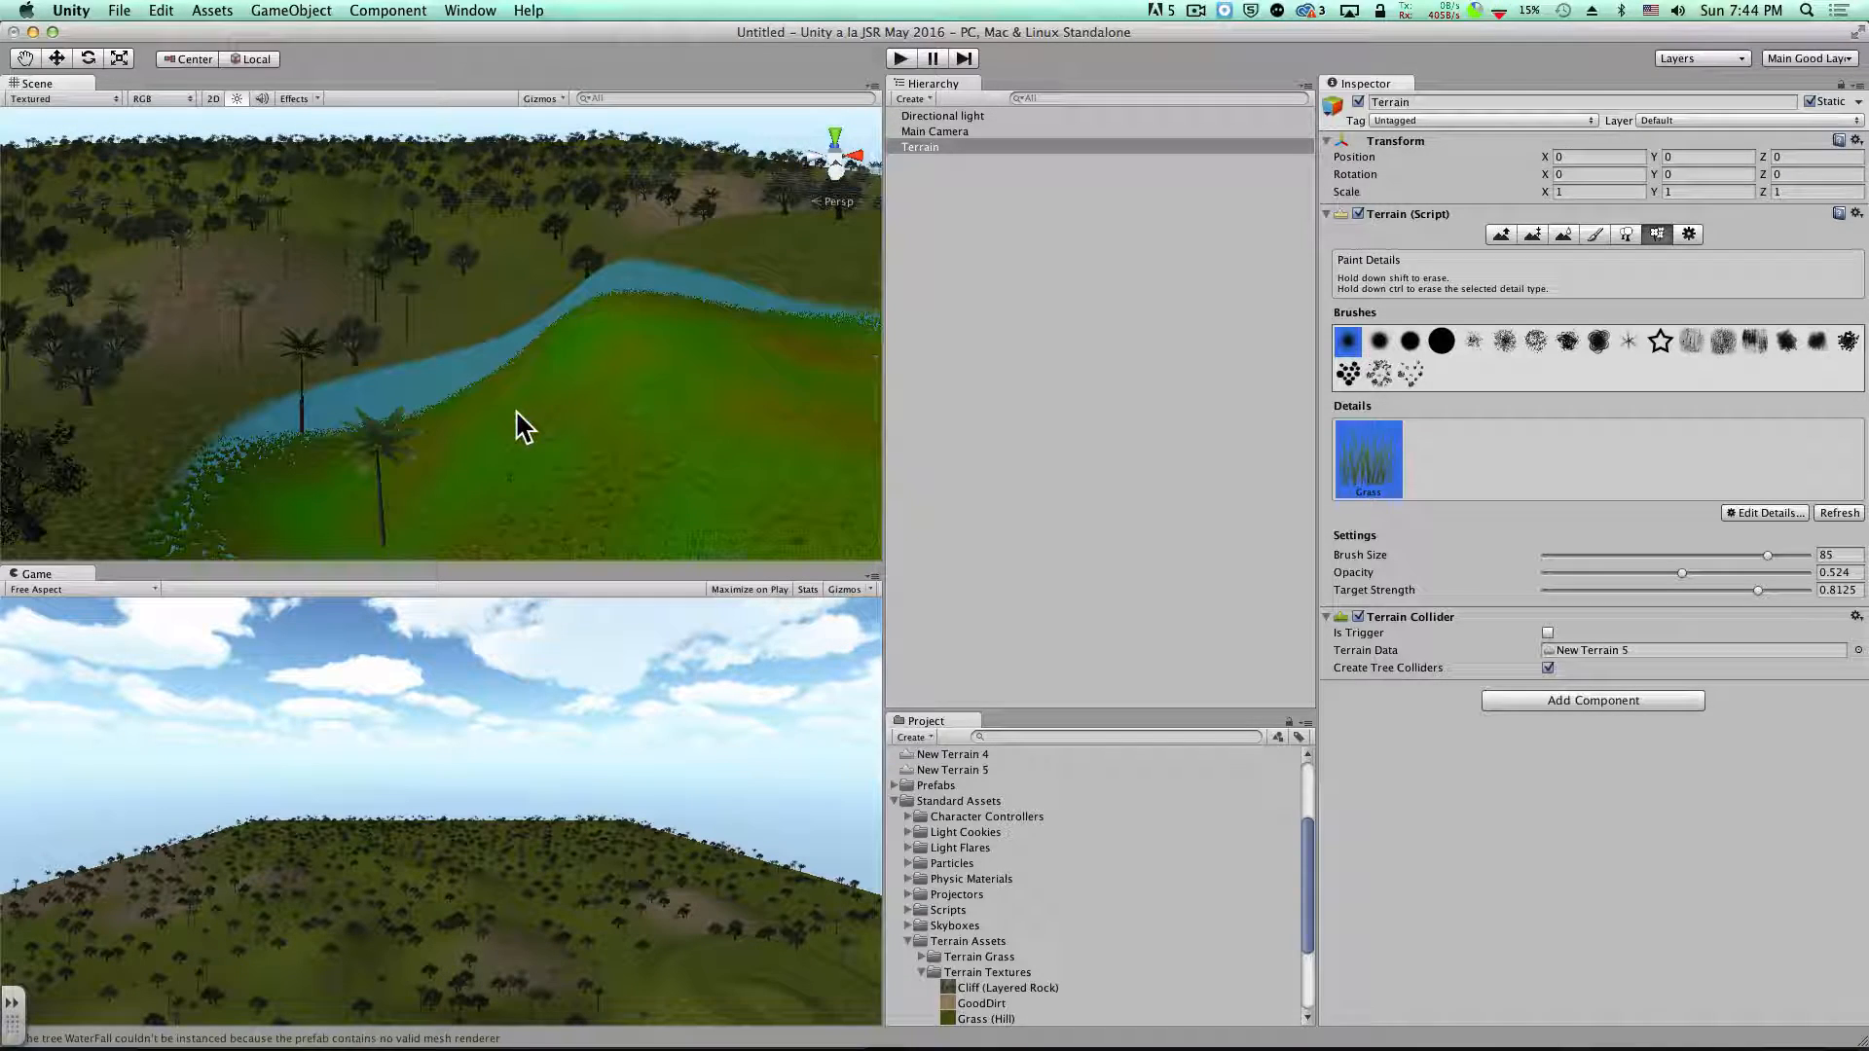
scroll(555, 407, "down", 3)
scroll(551, 403, "up", 10)
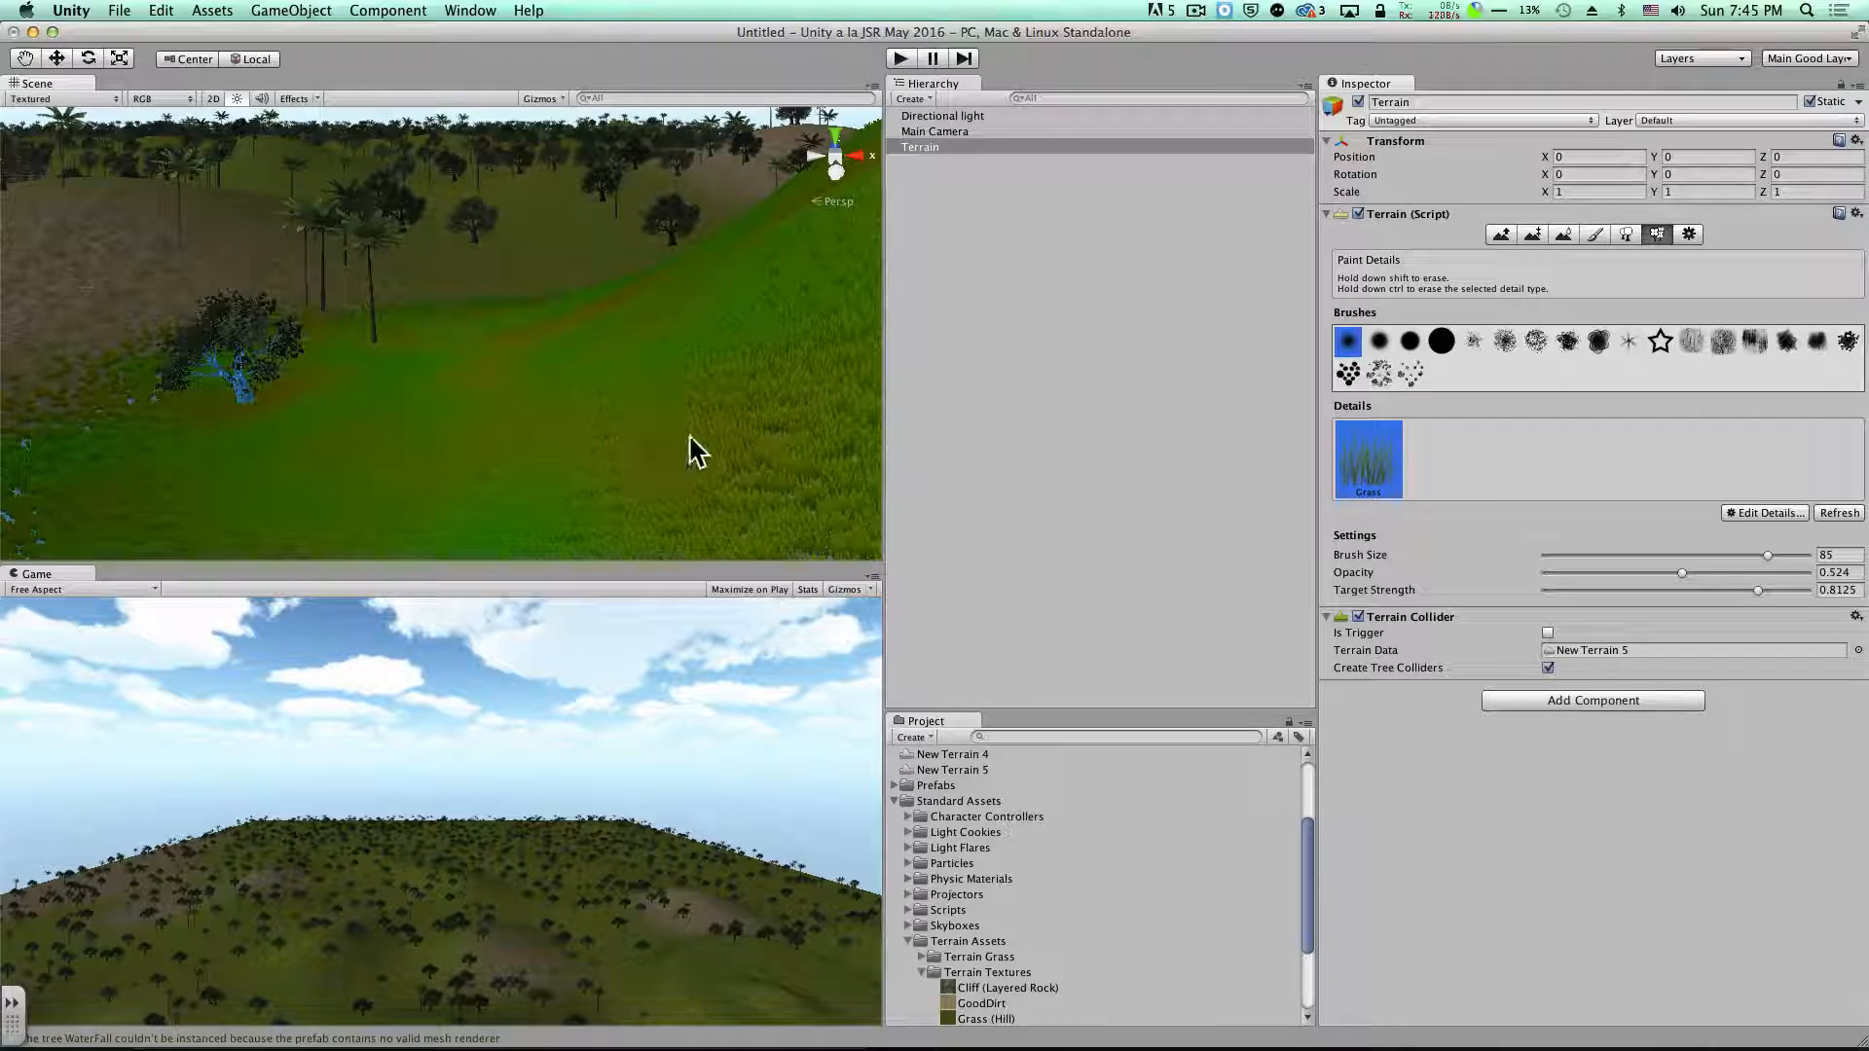
scroll(695, 451, "up", 3)
scroll(675, 435, "up", 2)
scroll(672, 434, "down", 10)
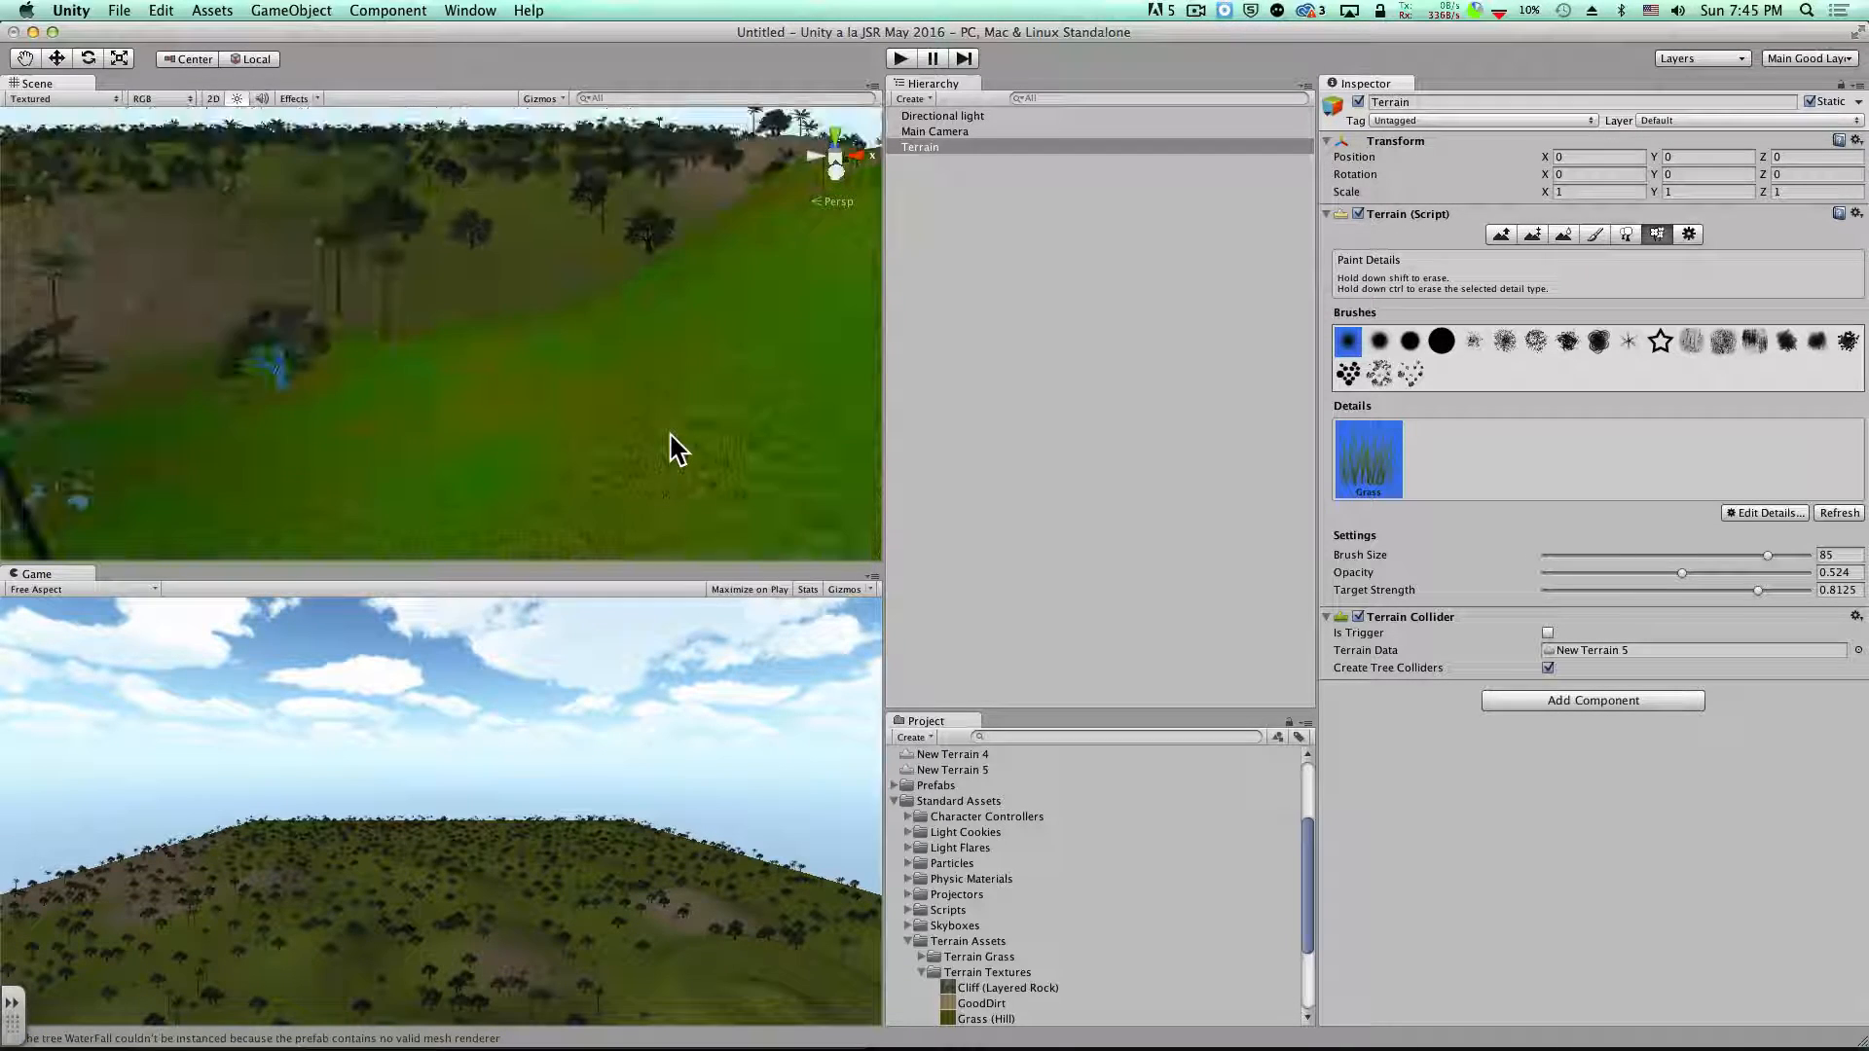
scroll(663, 430, "down", 10)
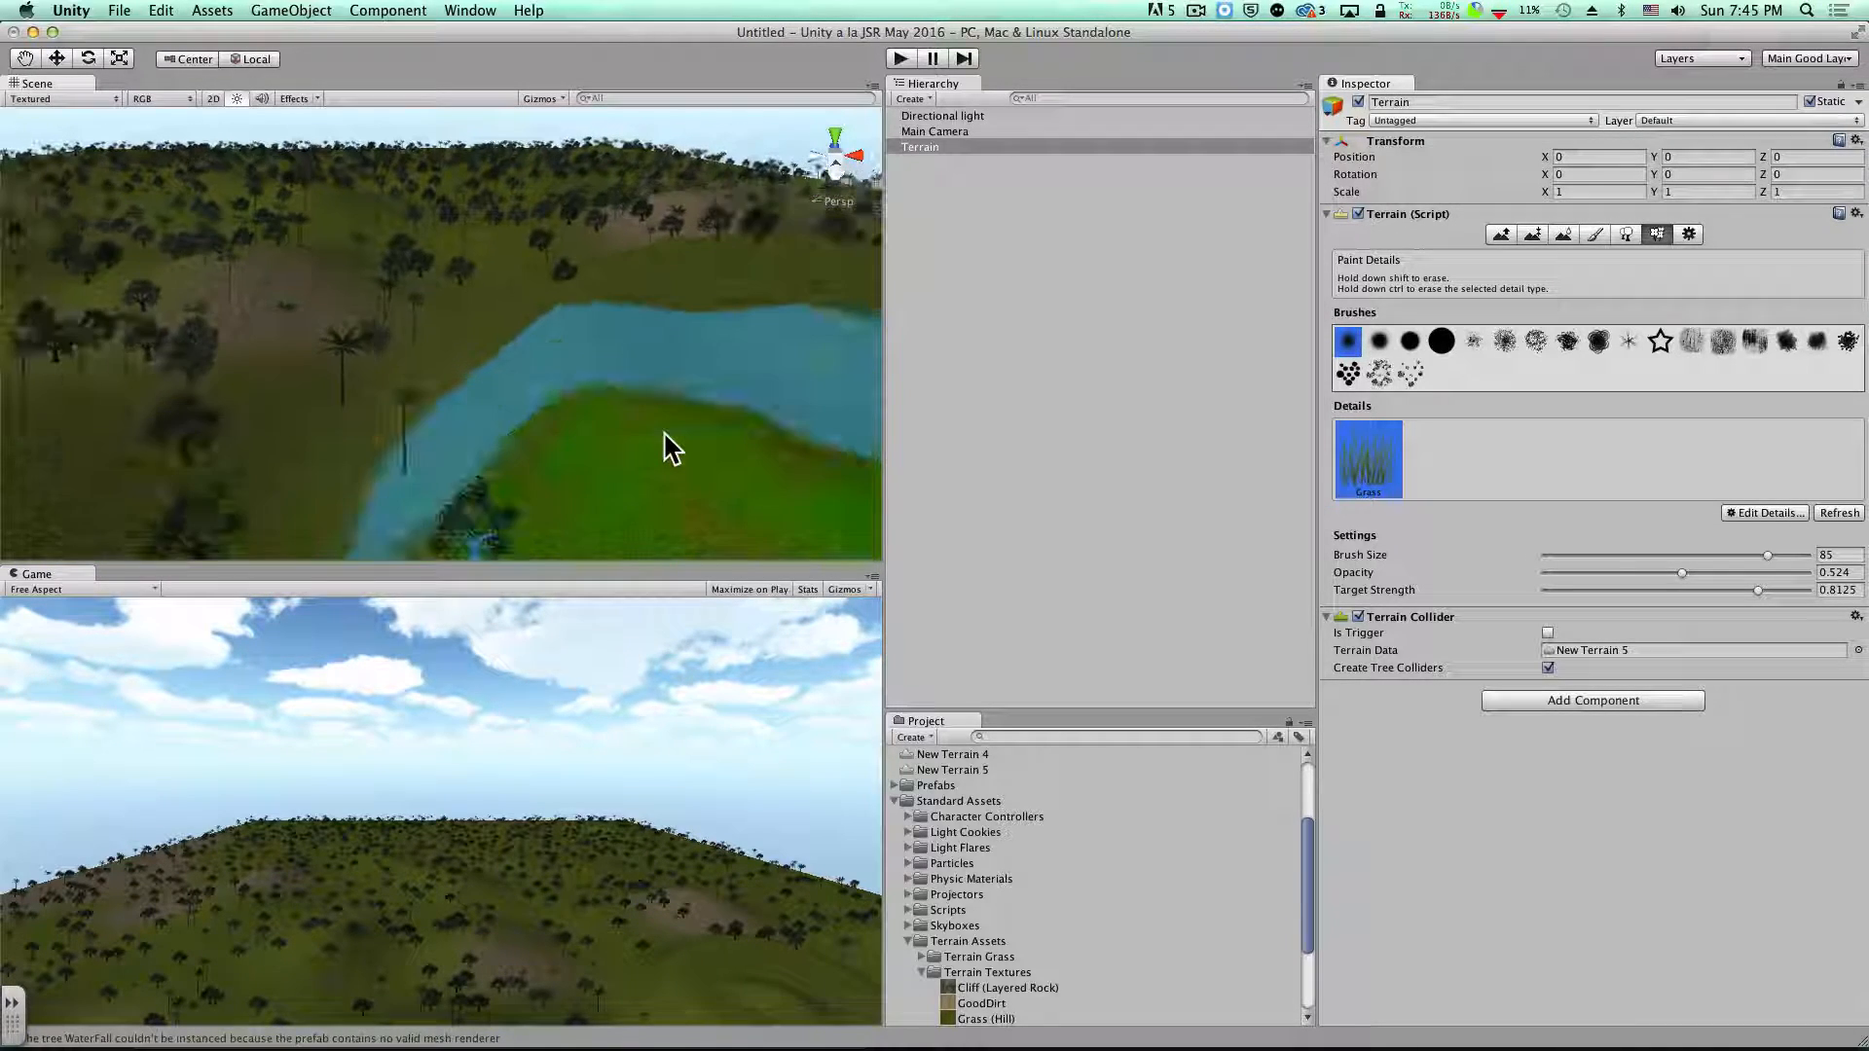
scroll(662, 430, "down", 8)
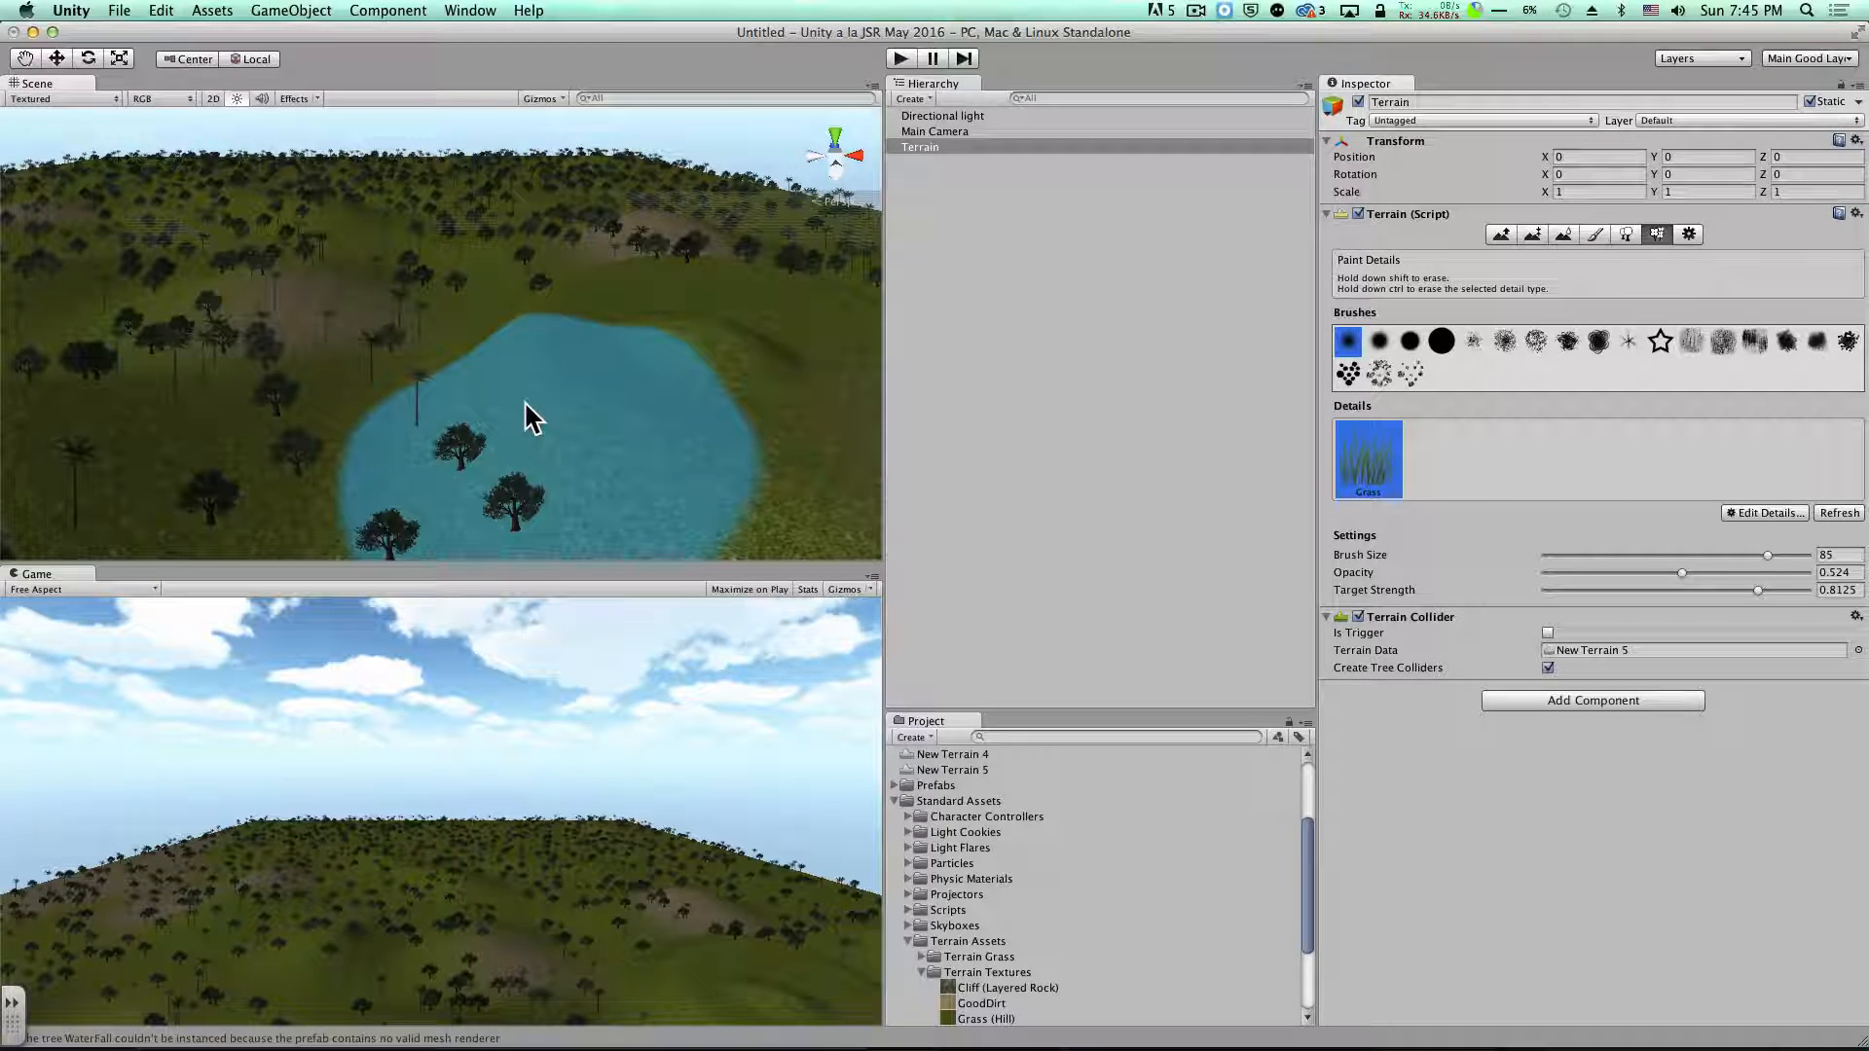
scroll(524, 400, "down", 5)
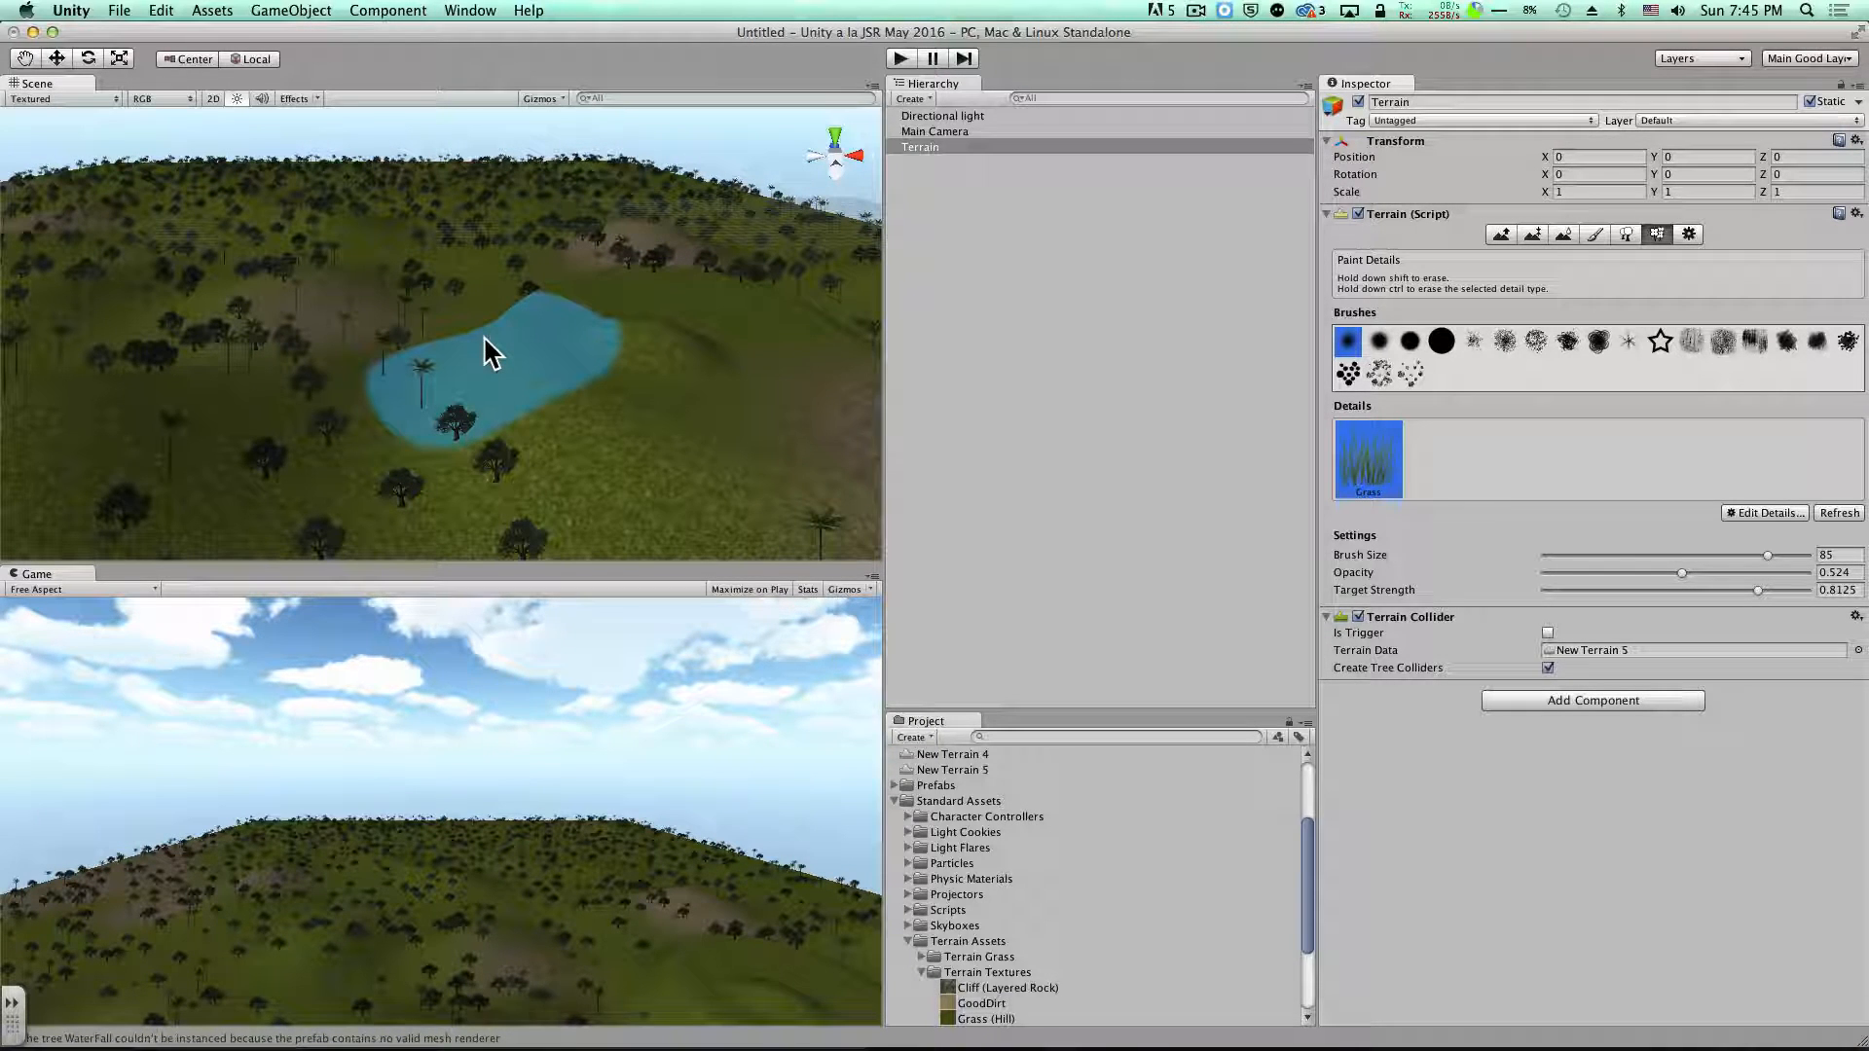
key("super+Tab")
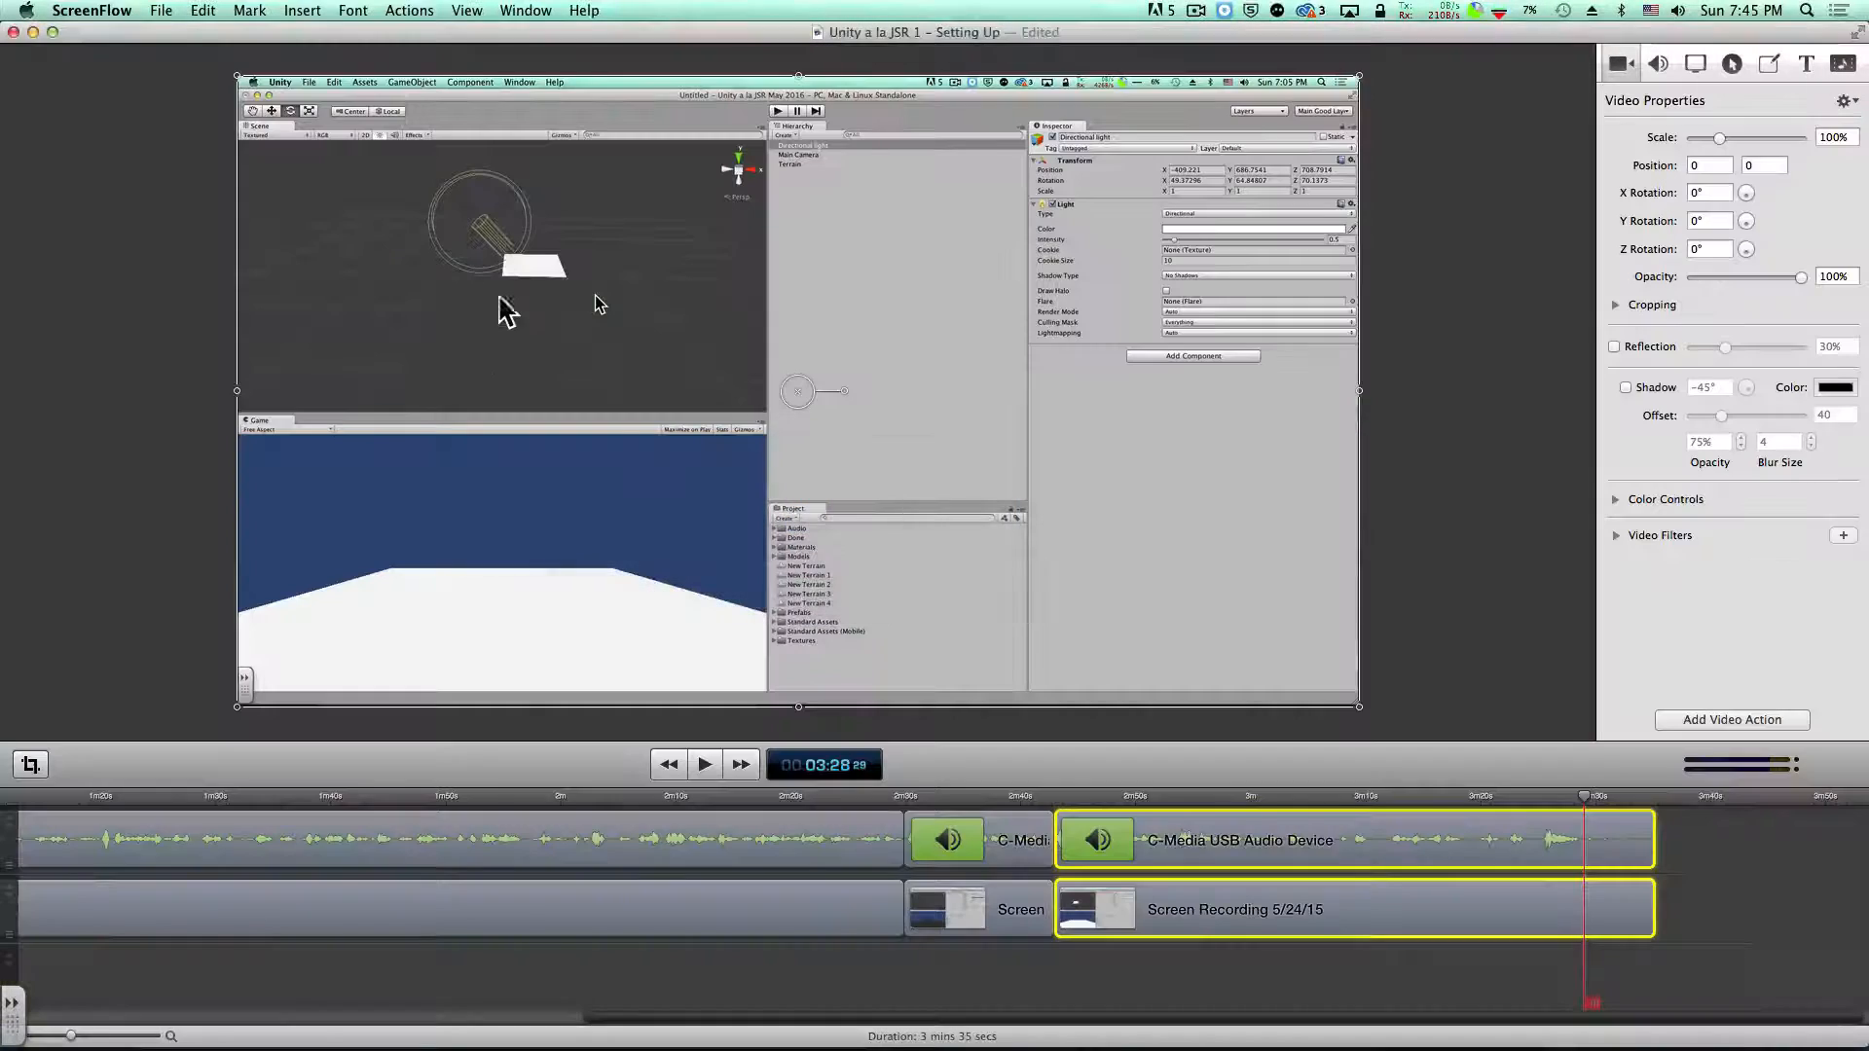
left_click(162, 10)
left_click(170, 32)
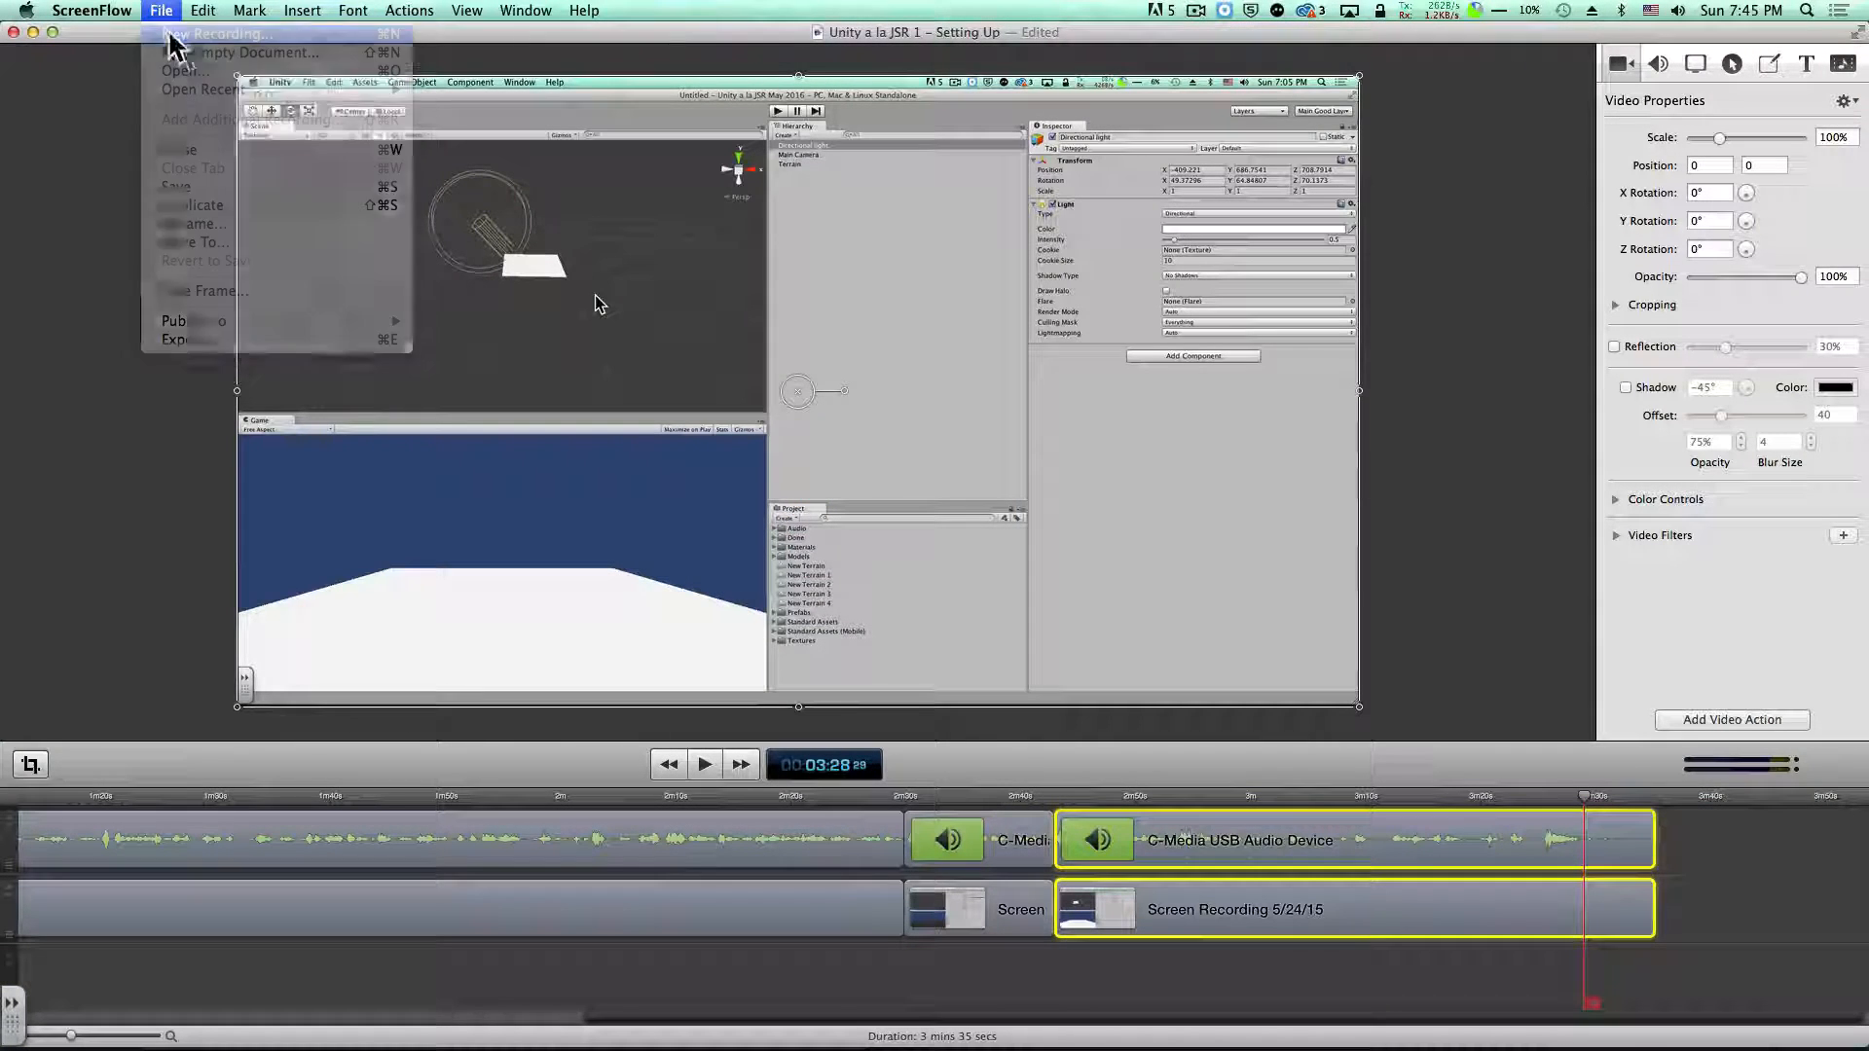